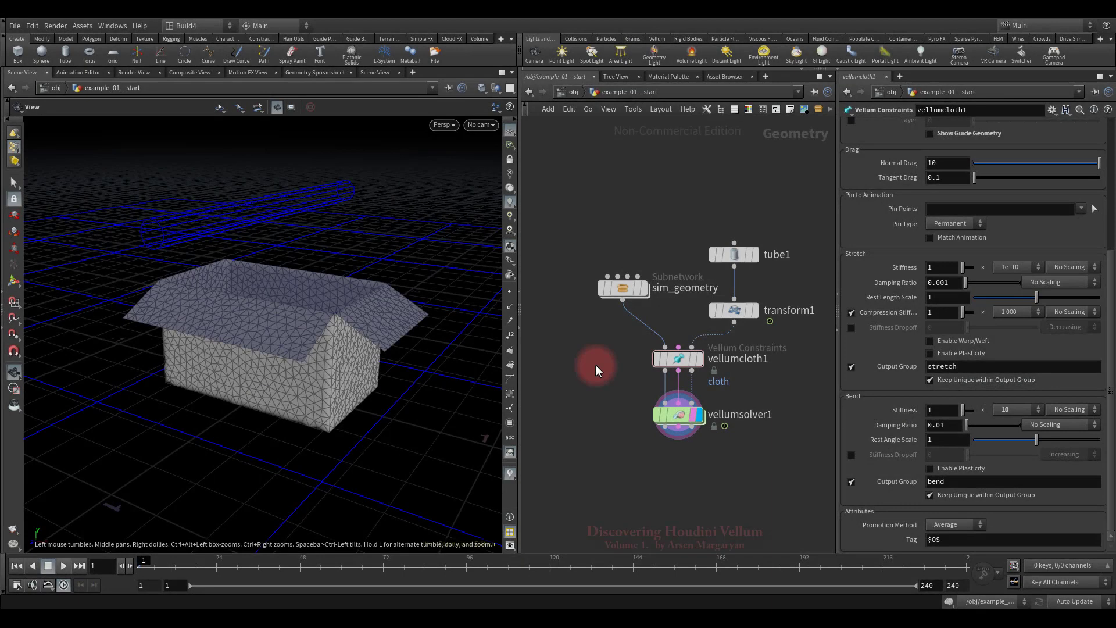
left_click(929, 469)
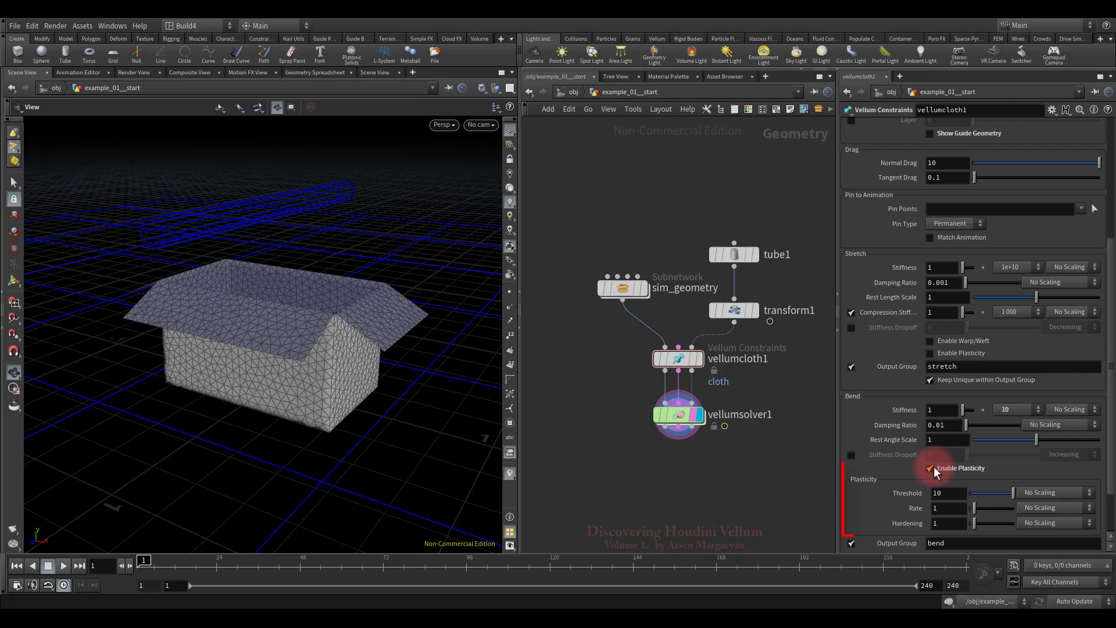
left_click(930, 468)
left_click(721, 489)
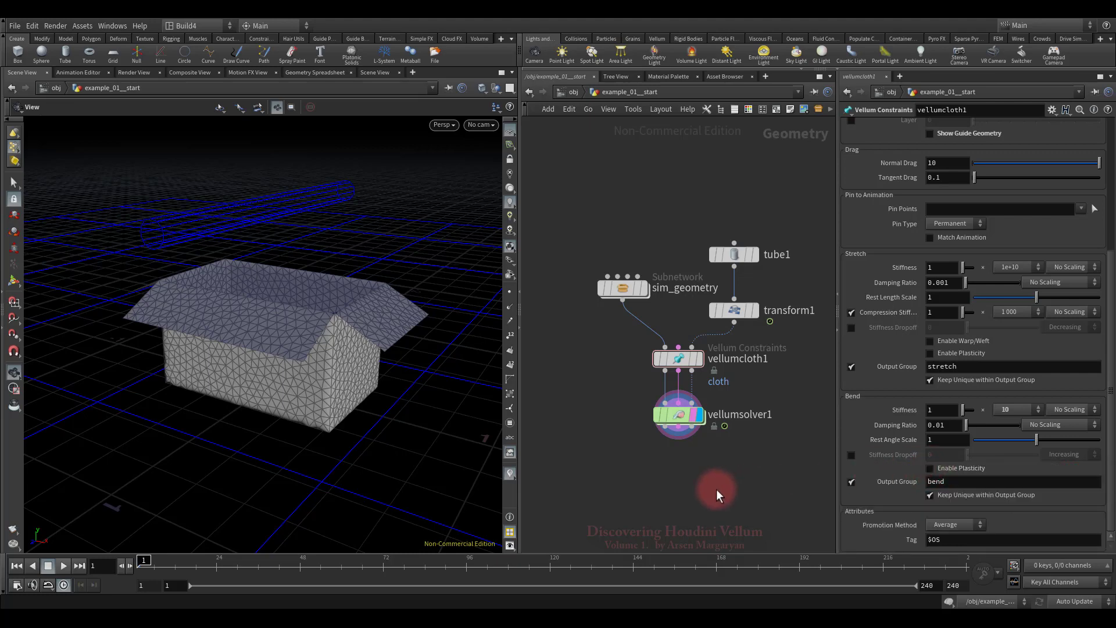
Play the cloth simulation without plasticity, return to the first frame, and check the substeps on vellumsolver1.
left_click(63, 566)
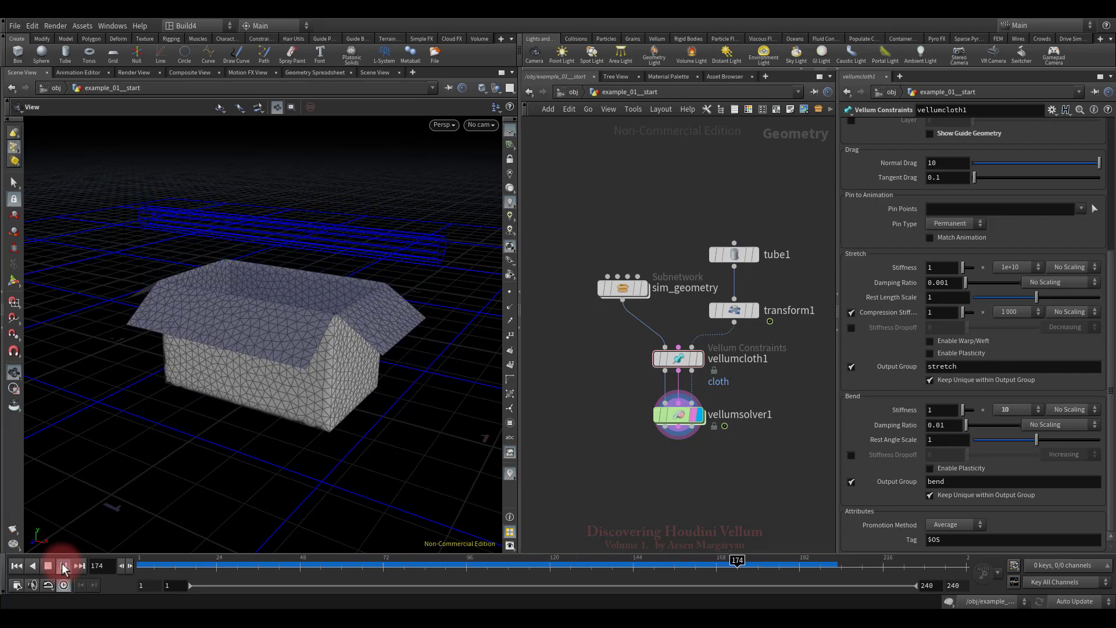
left_click(16, 565)
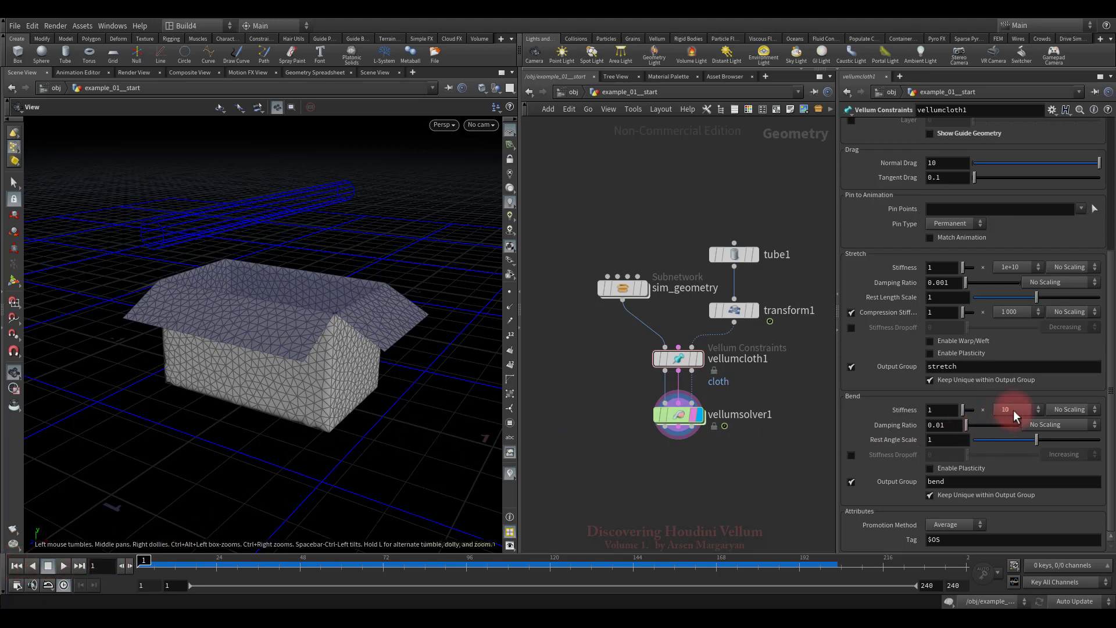
left_click(676, 414)
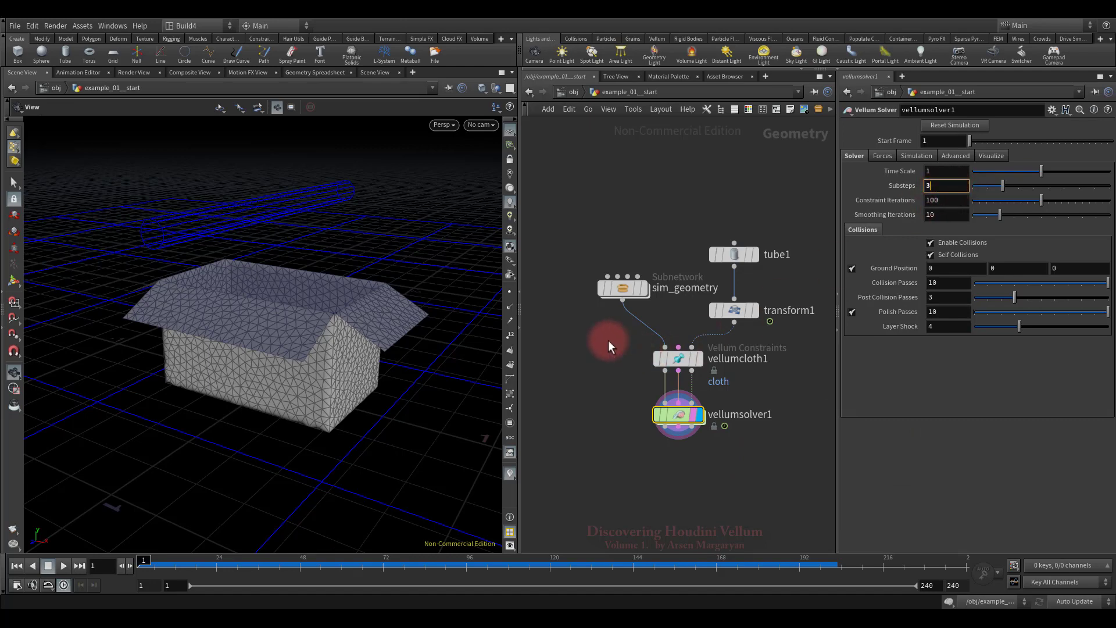
Enable plasticity for the bend constraints on vellumcloth1 and set the plasticity Rate to 5.
left_click(708, 377)
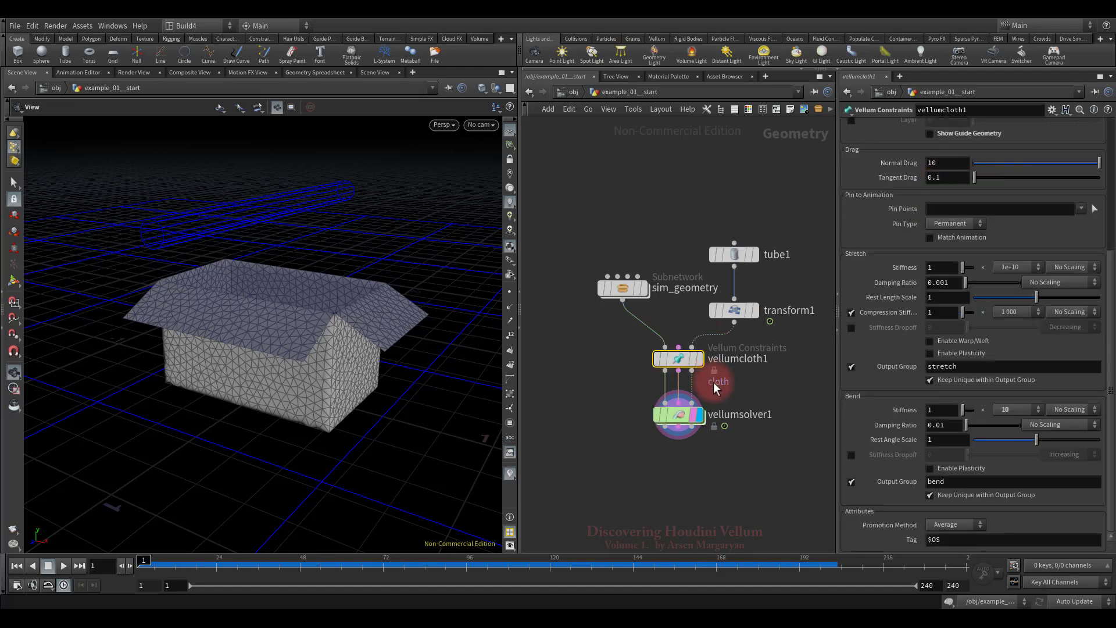
left_click(929, 468)
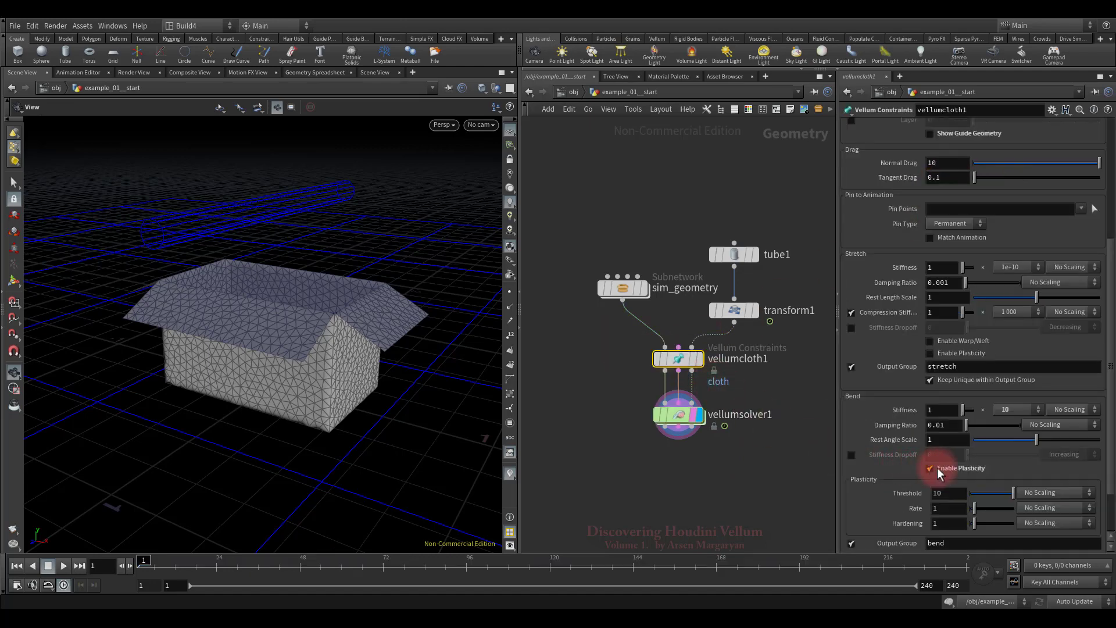
double_click(958, 493)
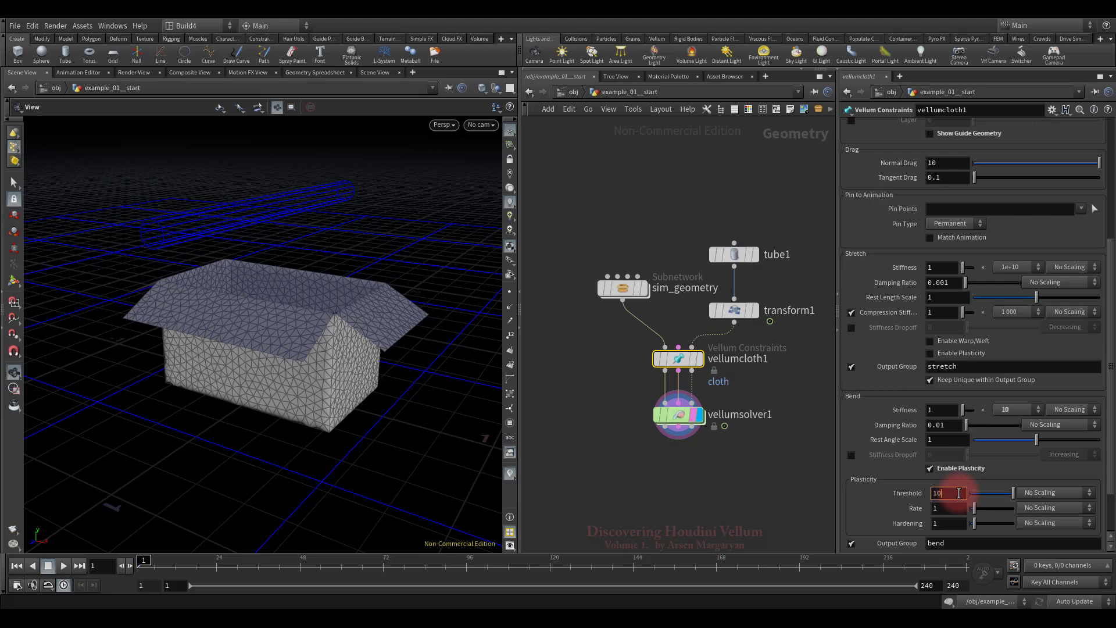
left_click(953, 508)
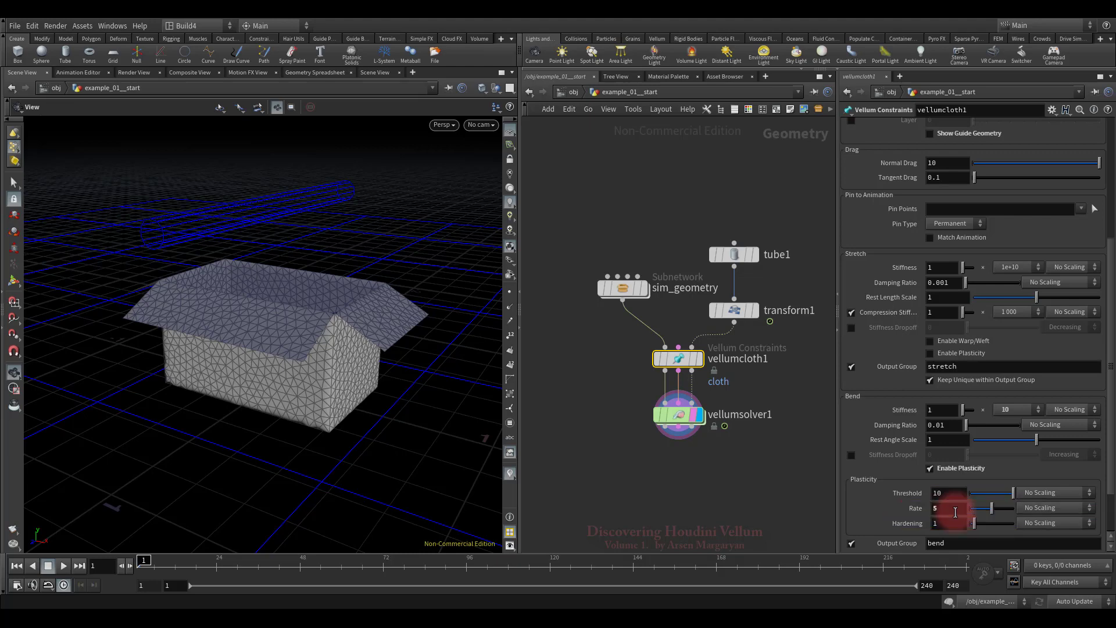
Play the simulation with bend plasticity, return to the first frame, and set the plasticity Threshold to 20.
left_click(61, 566)
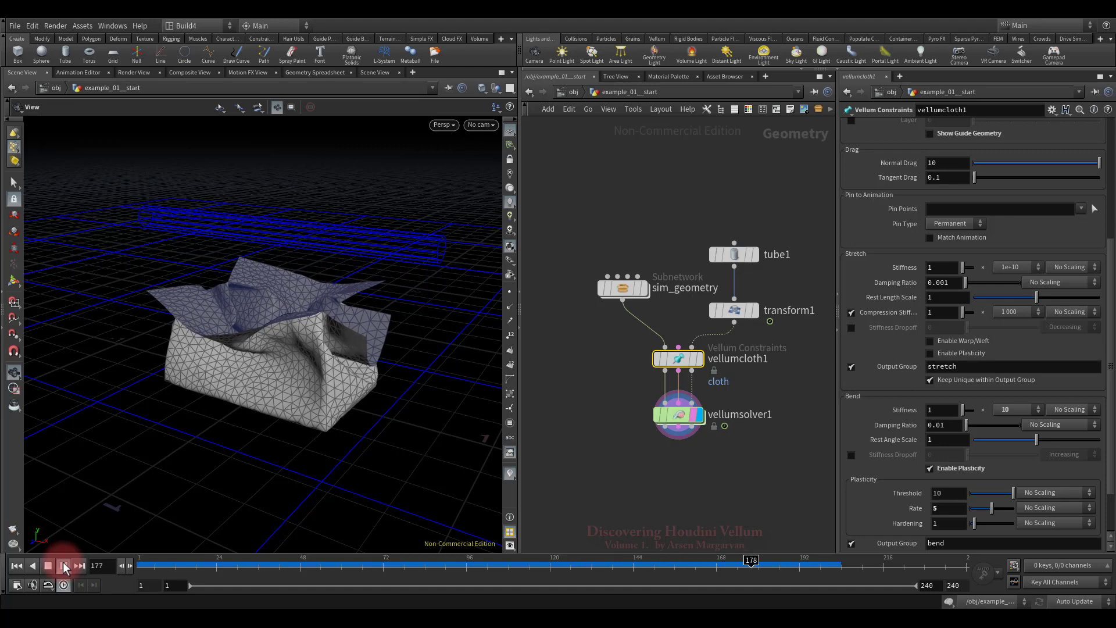
left_click(17, 565)
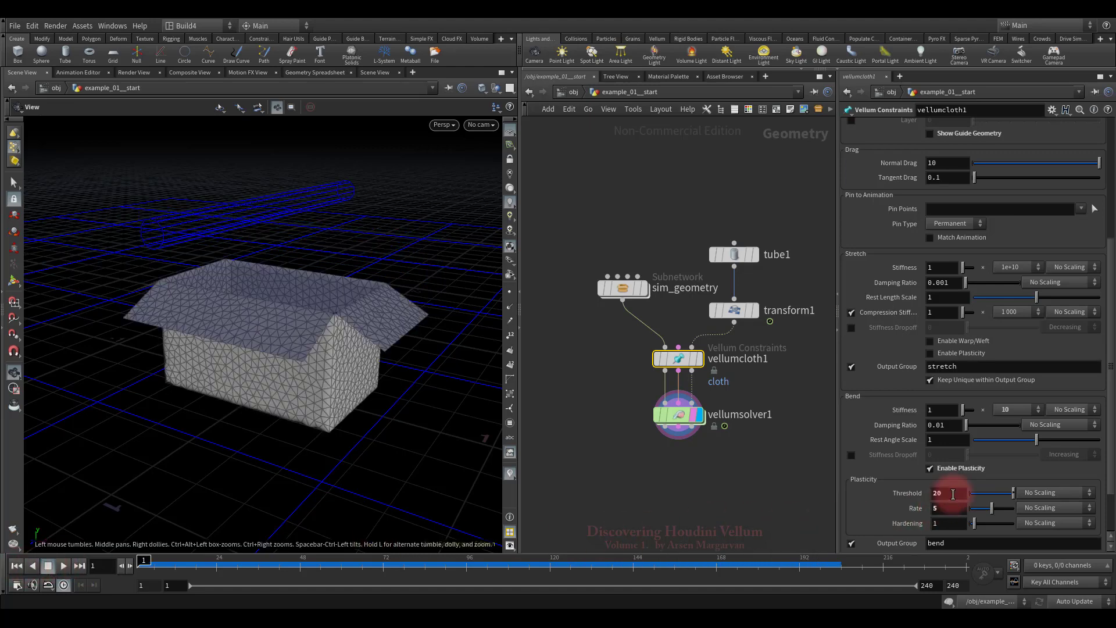
Set the False Color Mode of vellumsolver1 to Bend Plastic Flow and its Max Bend Plastic Flow to 20.
left_click_drag(596, 396, 769, 444)
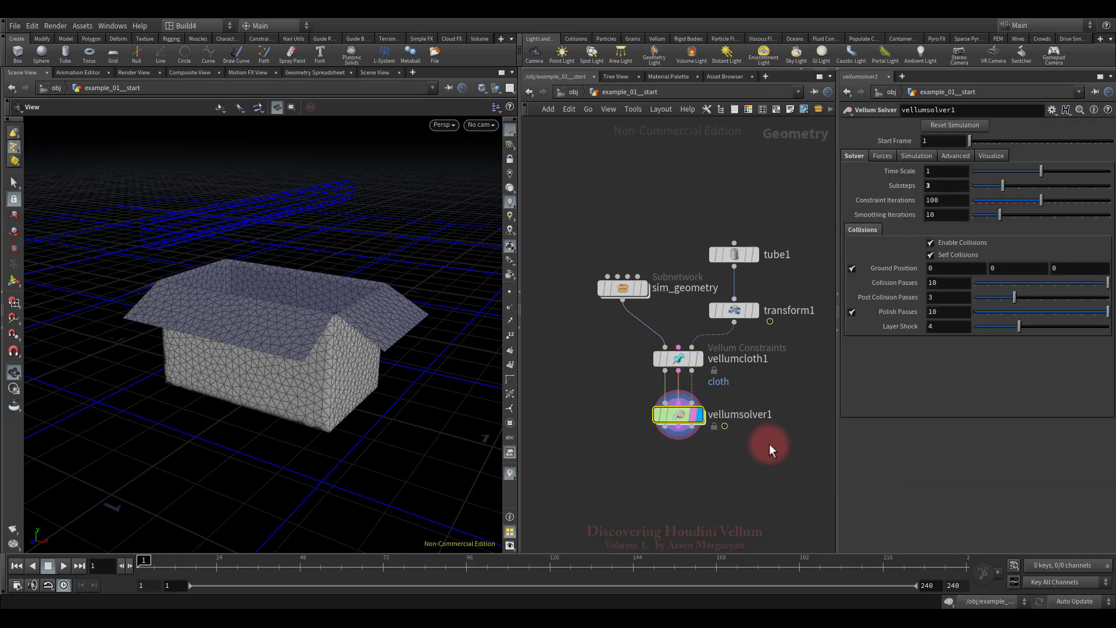
left_click(991, 156)
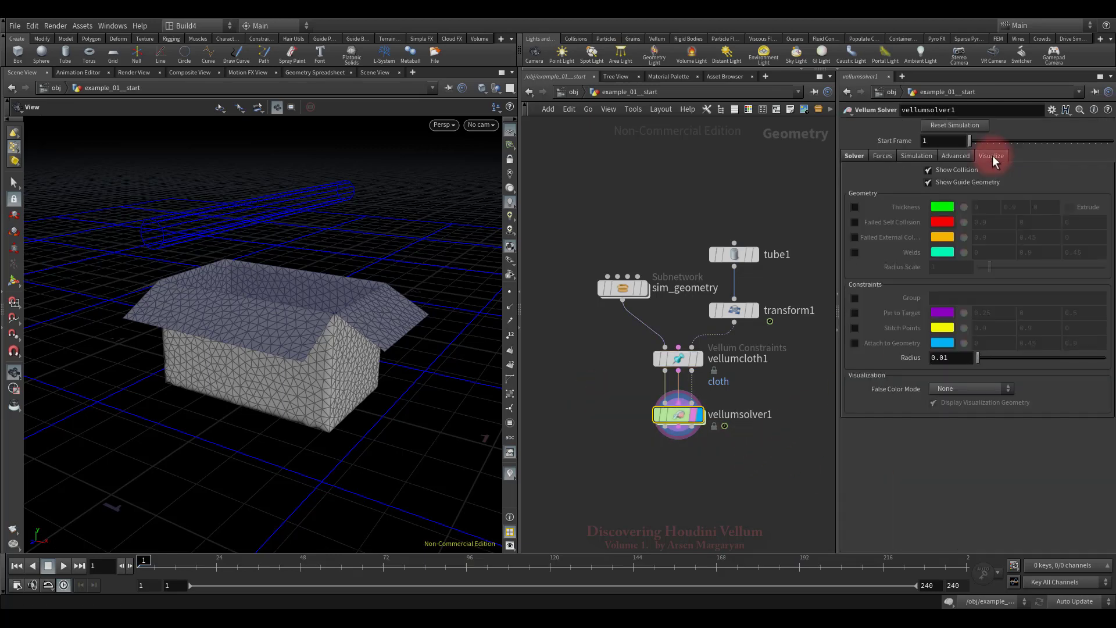
left_click(954, 386)
left_click(955, 480)
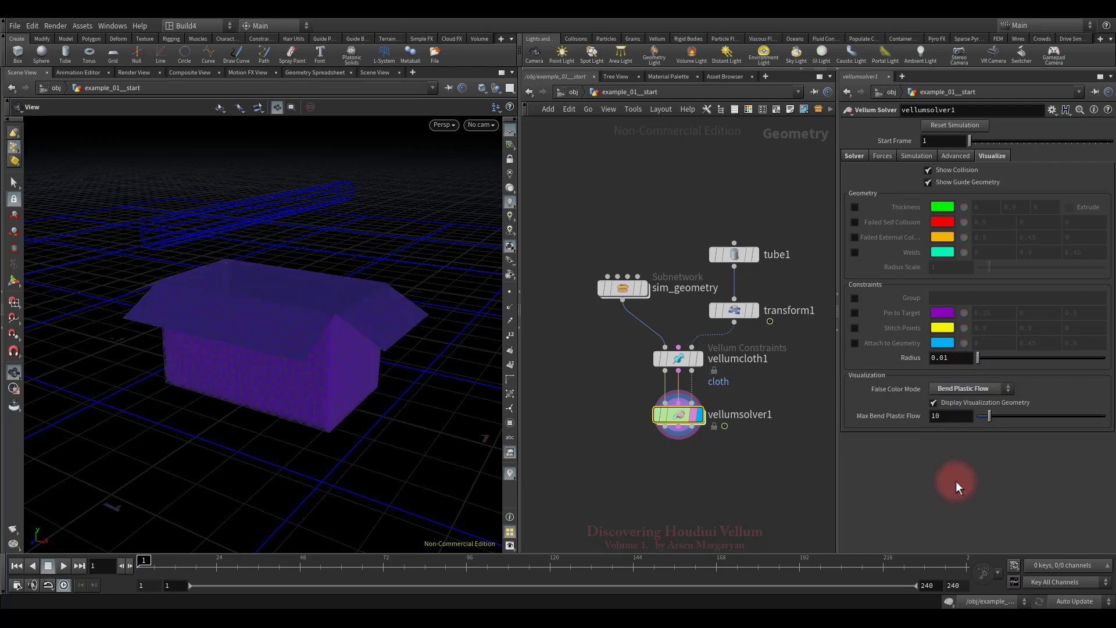
left_click(950, 416)
key("Return")
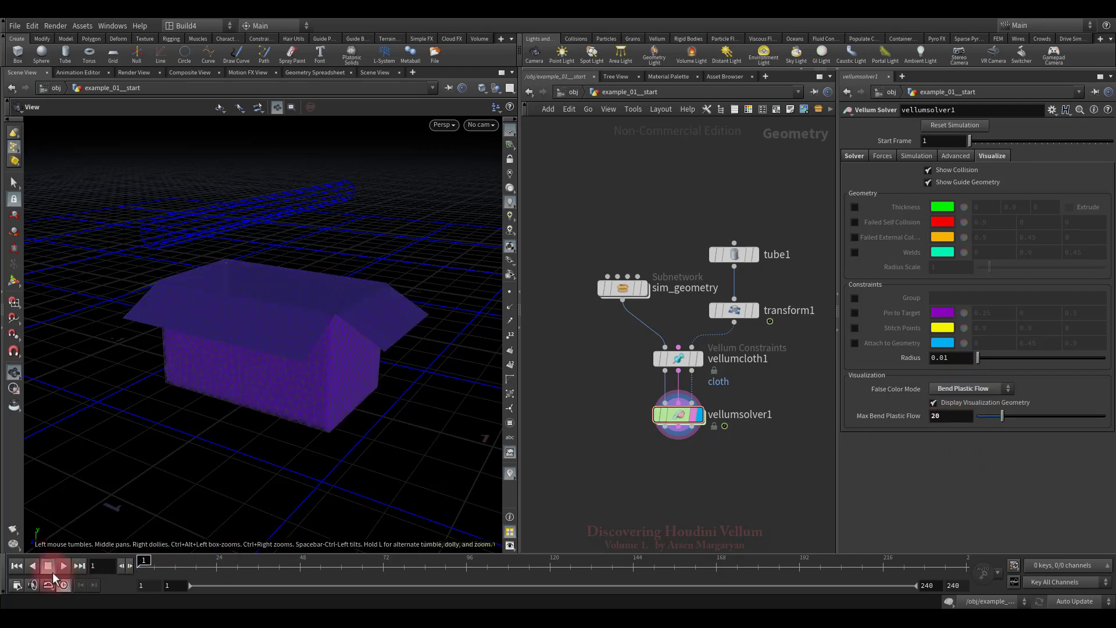
Play the simulation to examine the bend plastic flow colors on the box, and return to the first frame.
left_click(63, 565)
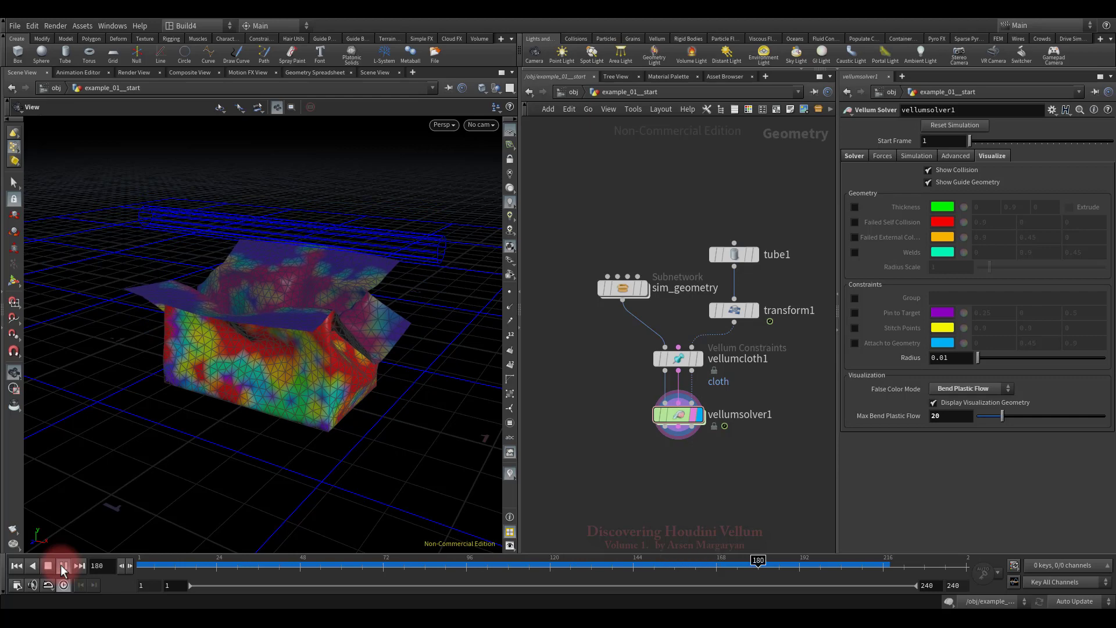
left_click(62, 565)
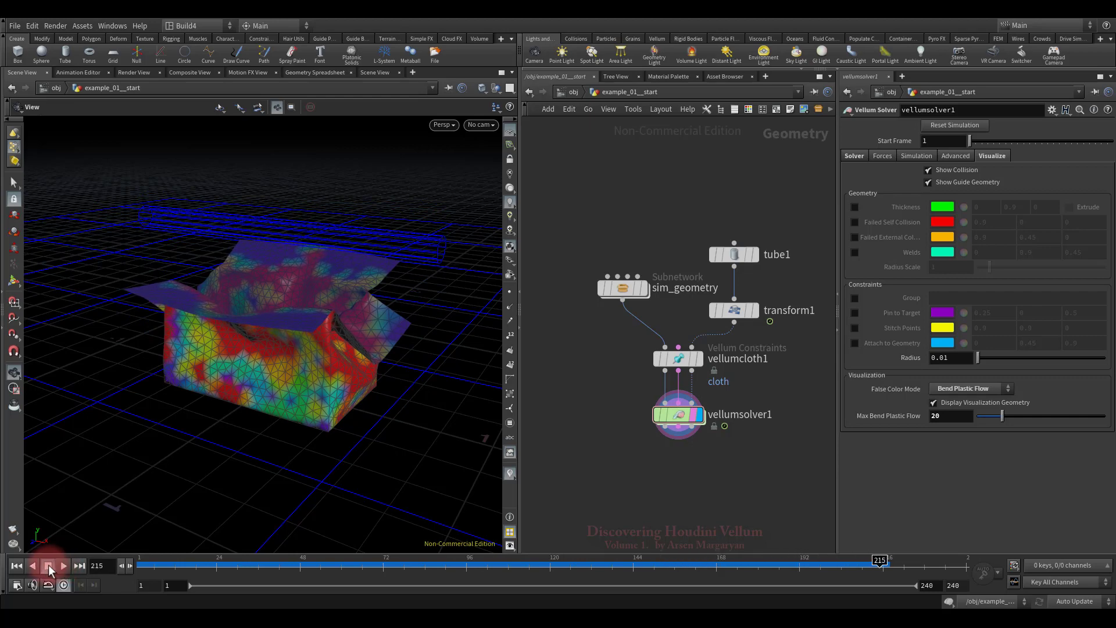
left_click(16, 565)
Set both the bend plasticity Threshold on vellumcloth1 and the Max Bend Plastic Flow on vellumsolver1 to 5.
left_click(677, 359)
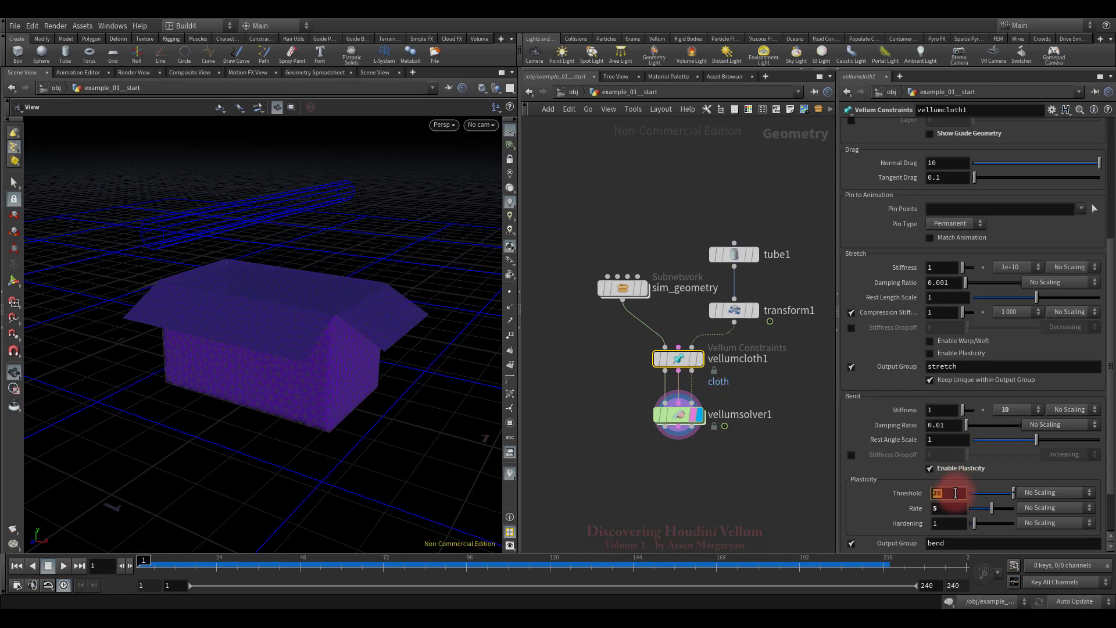
key("Return")
left_click_drag(566, 394, 755, 452)
left_click(948, 414)
type("5")
key("Return")
Play the color-coded simulation with the threshold of 5, stop it, and return to the first frame.
left_click(63, 565)
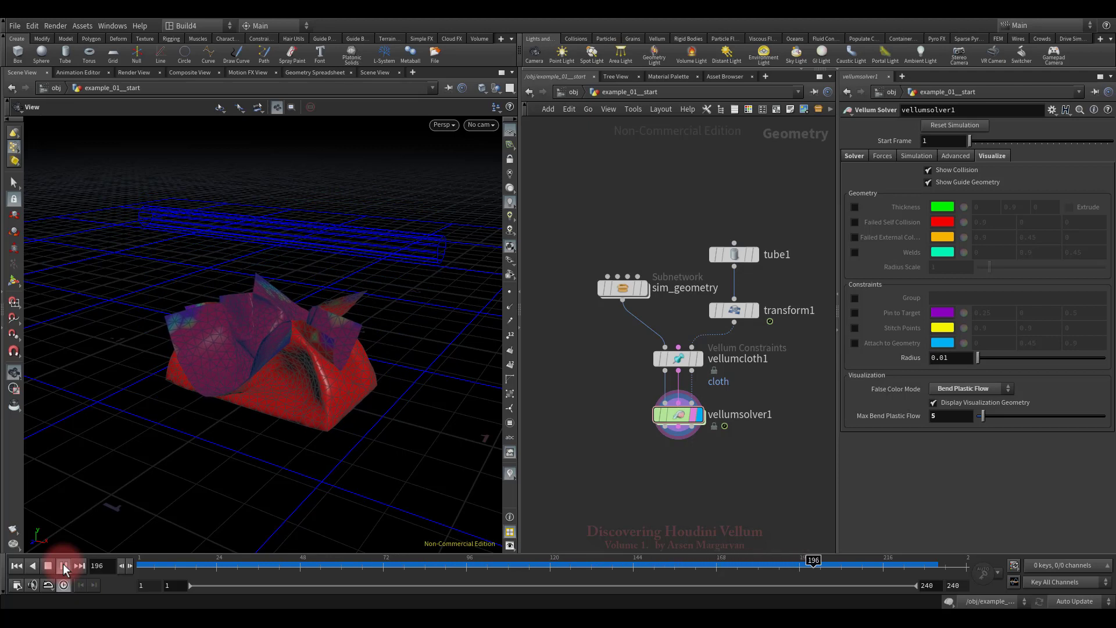
left_click(49, 566)
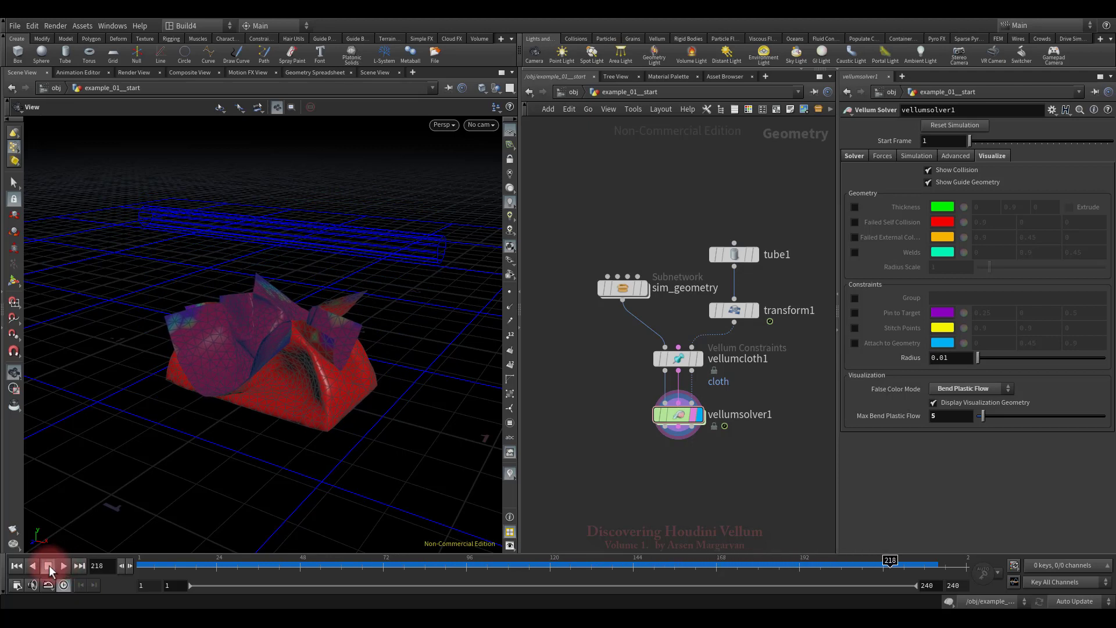
left_click(16, 565)
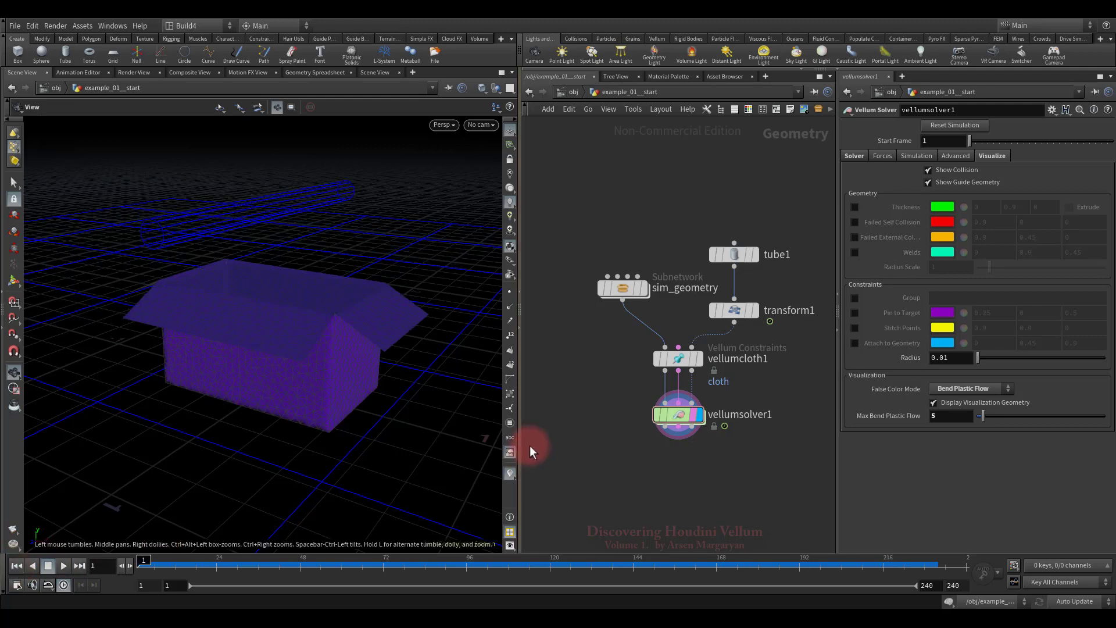
Set the bend plasticity Rate on vellumcloth1 to 1, play the simulation, and return to the first frame.
left_click(674, 359)
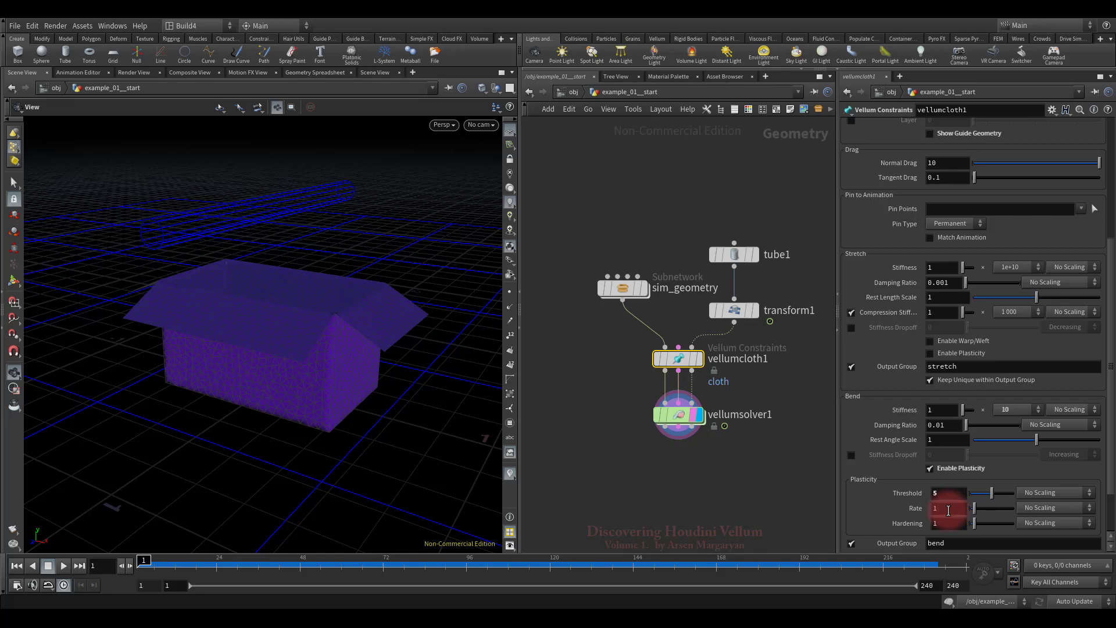
left_click(62, 566)
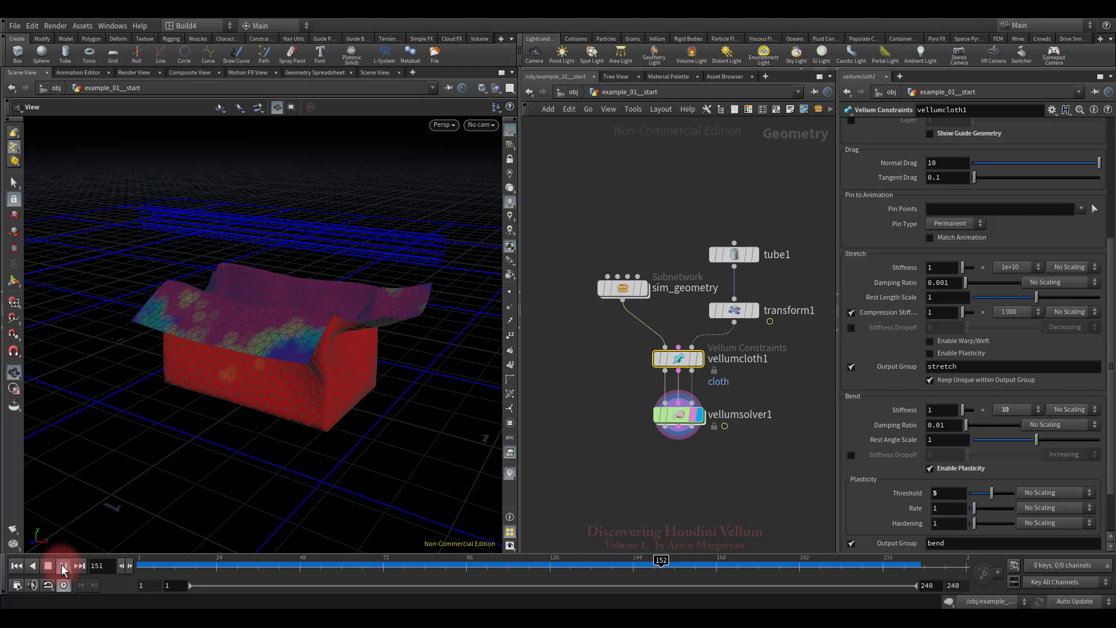
left_click(64, 565)
left_click(16, 564)
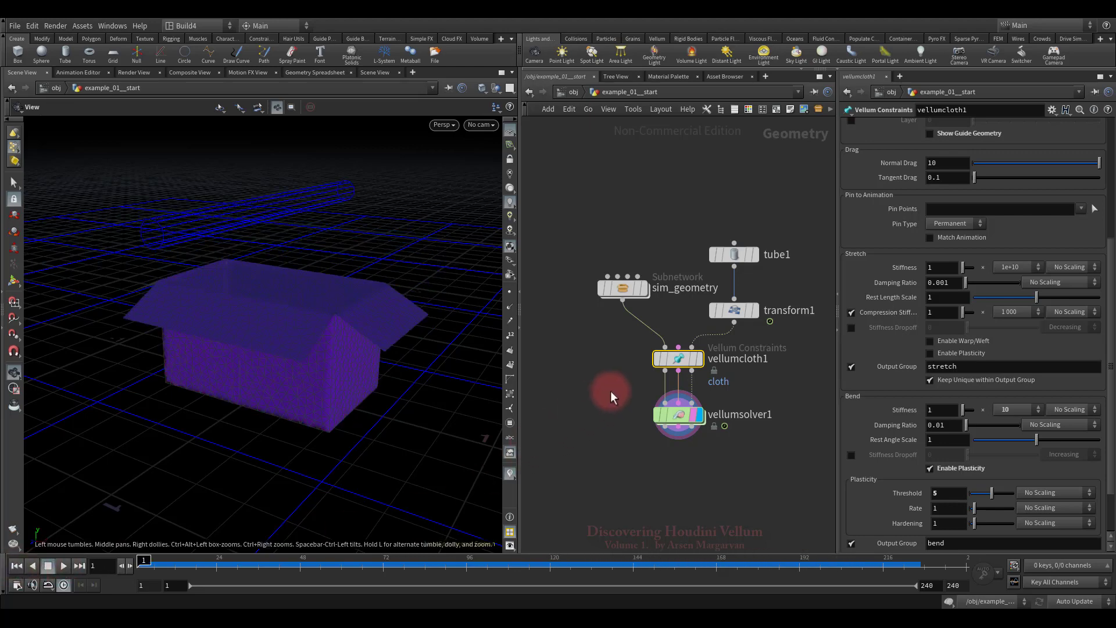
Set the False Color Mode of vellumsolver1 to None.
left_click(678, 414)
left_click(961, 387)
left_click(949, 399)
Set the bend plasticity Rate on vellumcloth1 to 0.5 and play the simulation to test it.
mouse_move(619, 347)
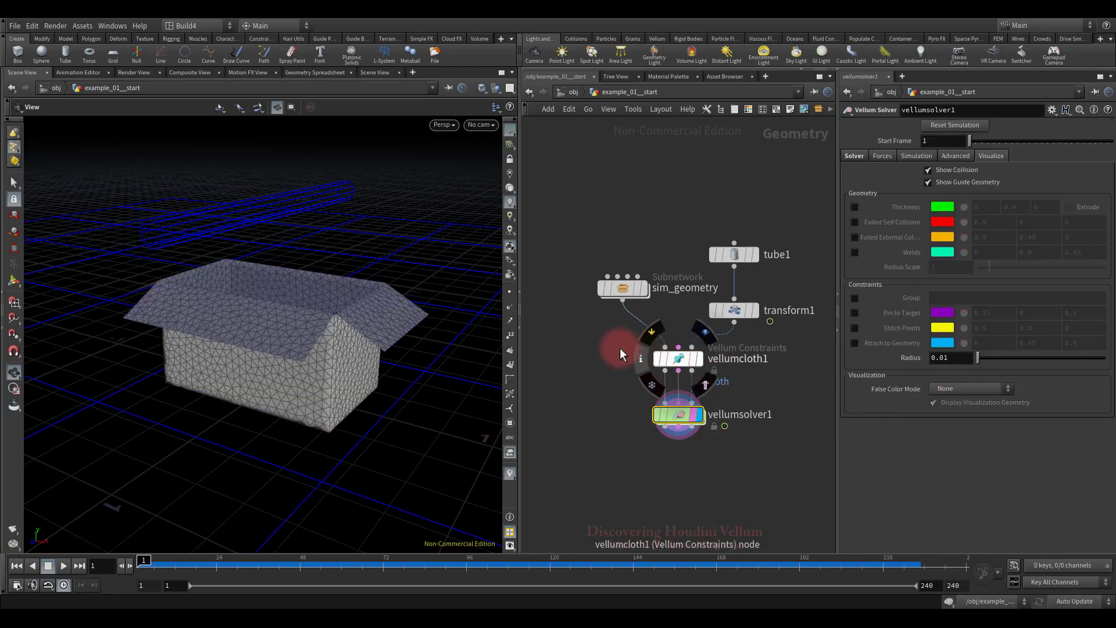
left_click(678, 358)
left_click(947, 507)
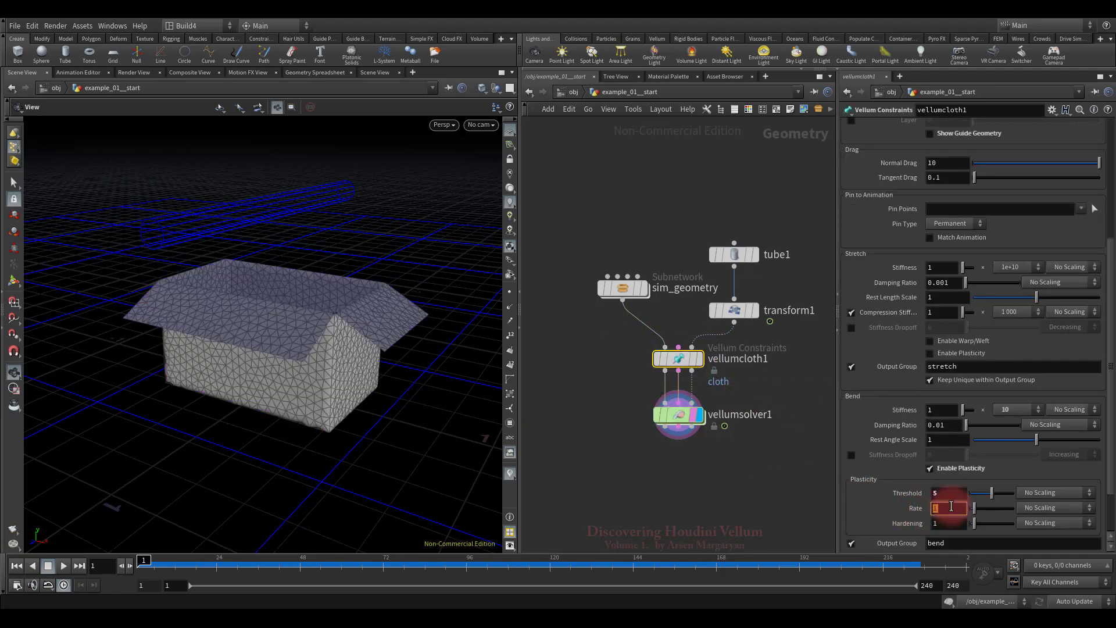
type("0.5")
key("Return")
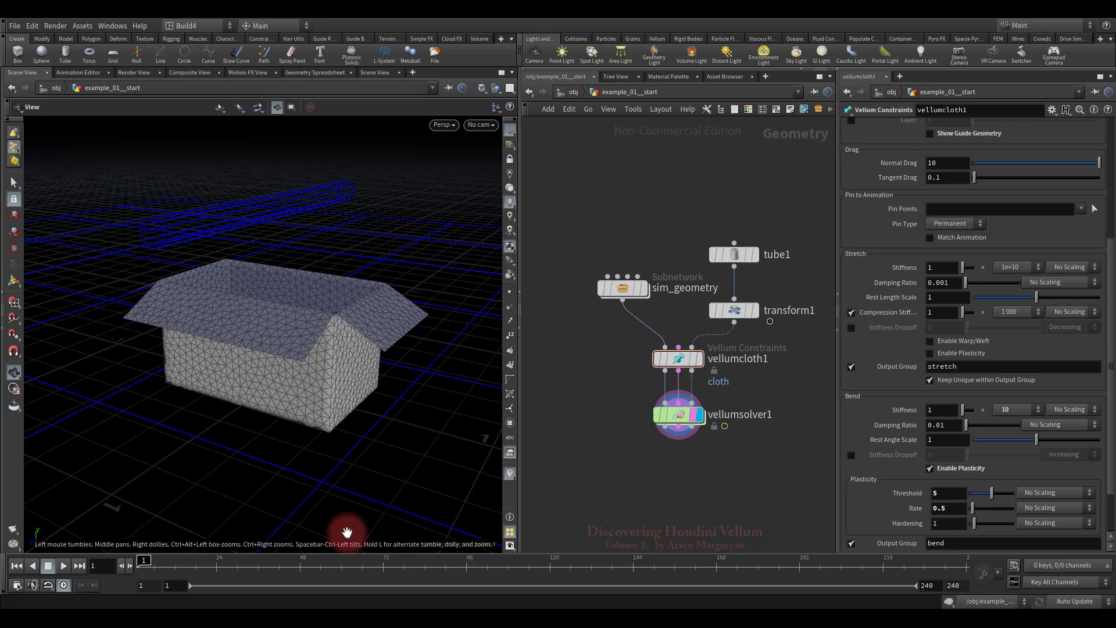
left_click(63, 565)
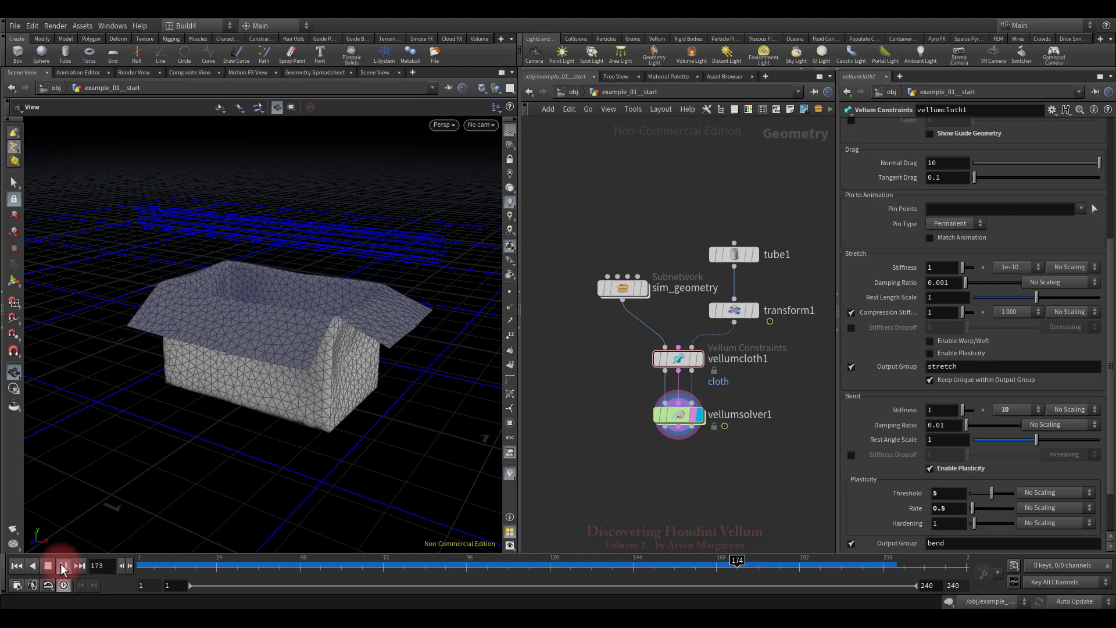
left_click(49, 566)
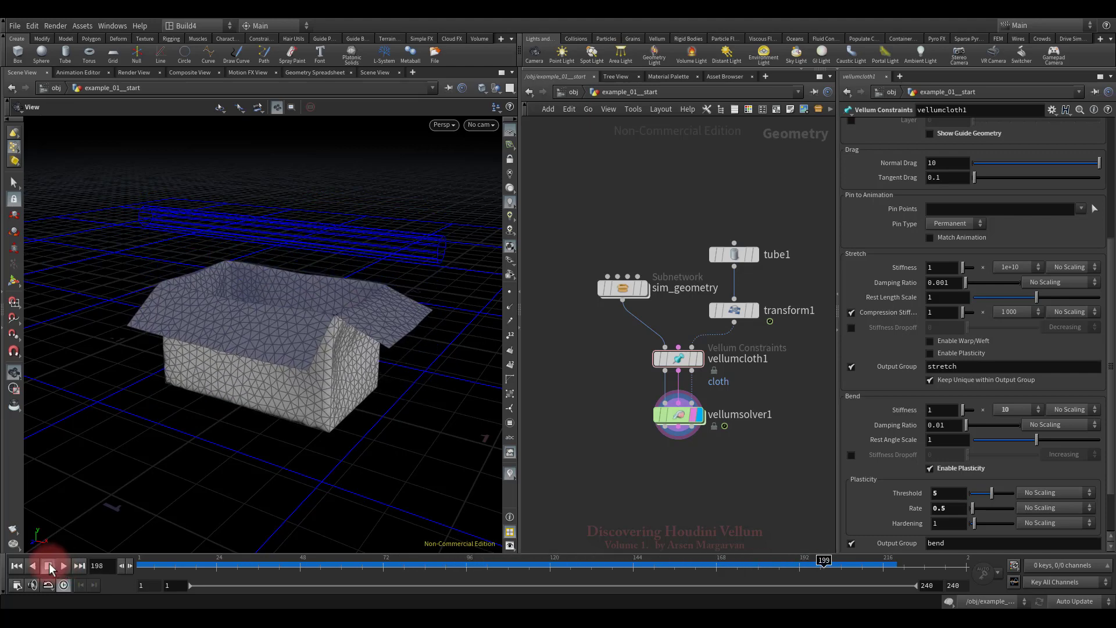
Return to the first frame, set the bend plasticity Rate to 100, and play the simulation to test it.
left_click(16, 566)
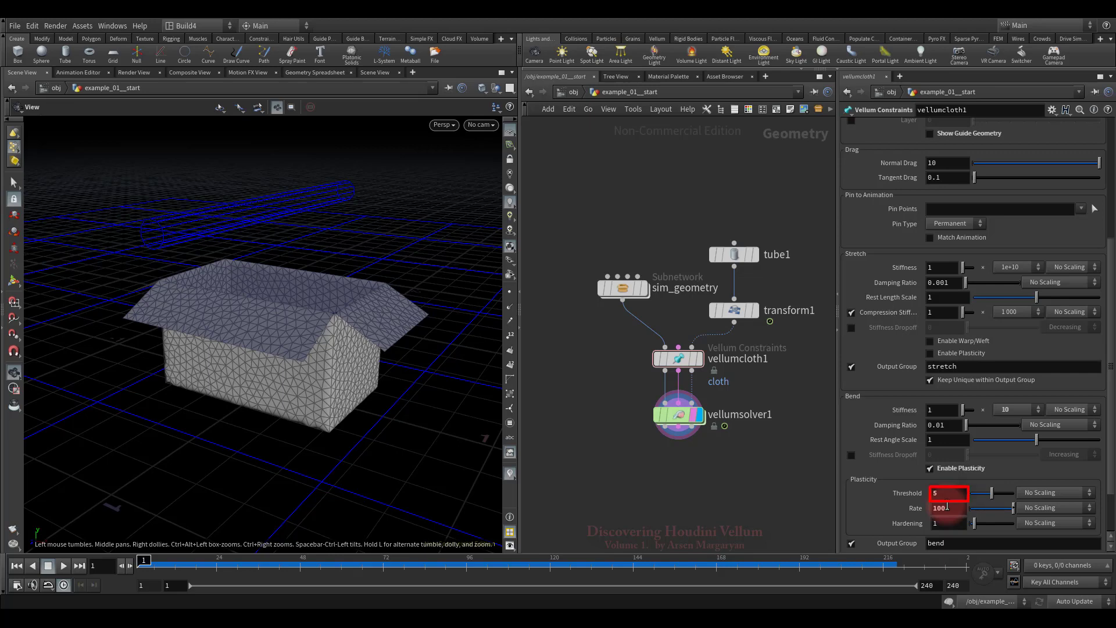
left_click(63, 565)
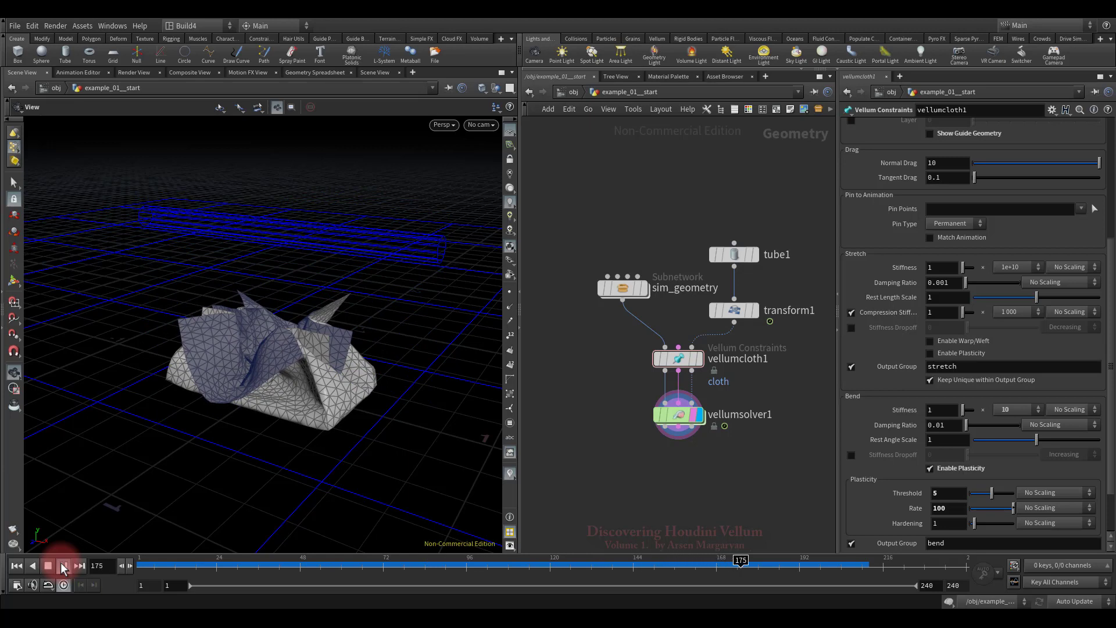
left_click(49, 567)
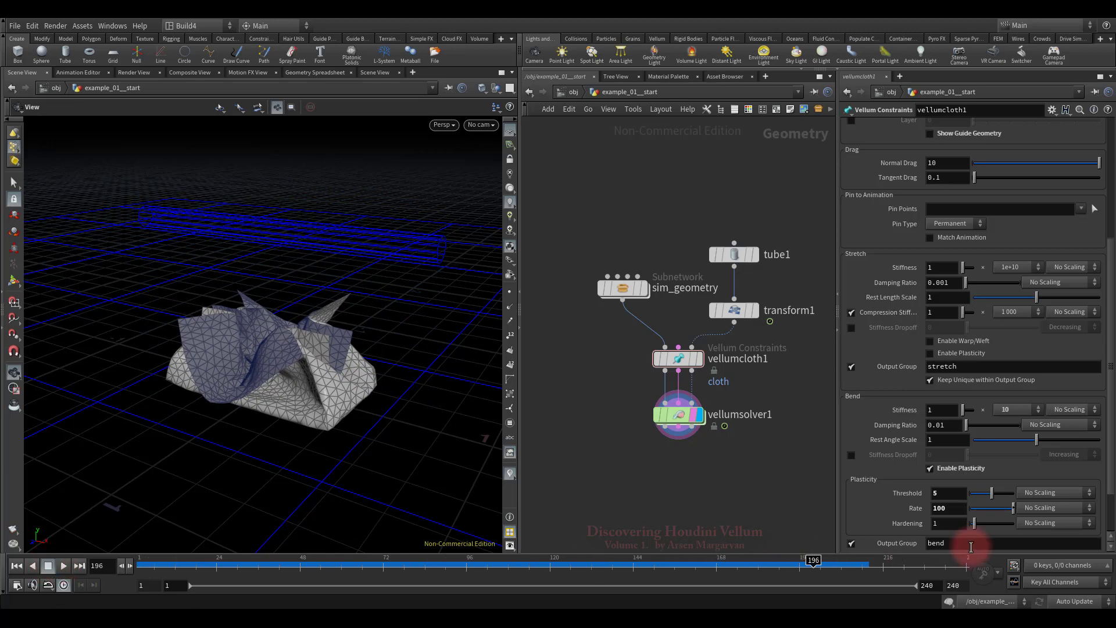
Review the scaling options for the plasticity Threshold and Rate, and view the simulated box at frame 86.
left_click(1075, 492)
left_click(1072, 495)
left_click(1068, 503)
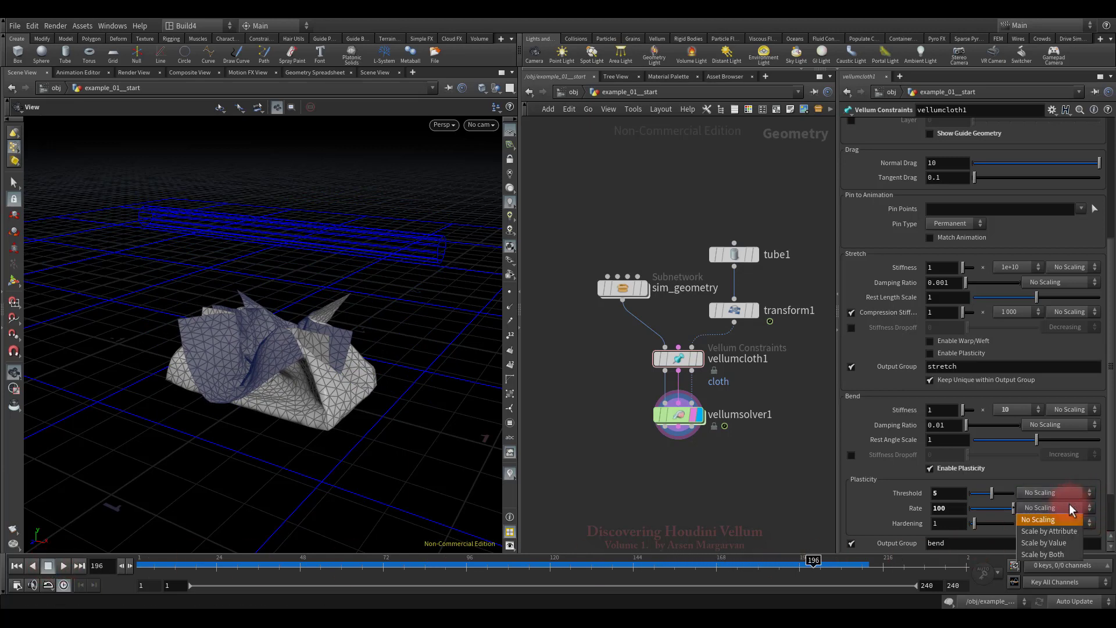
left_click(1068, 503)
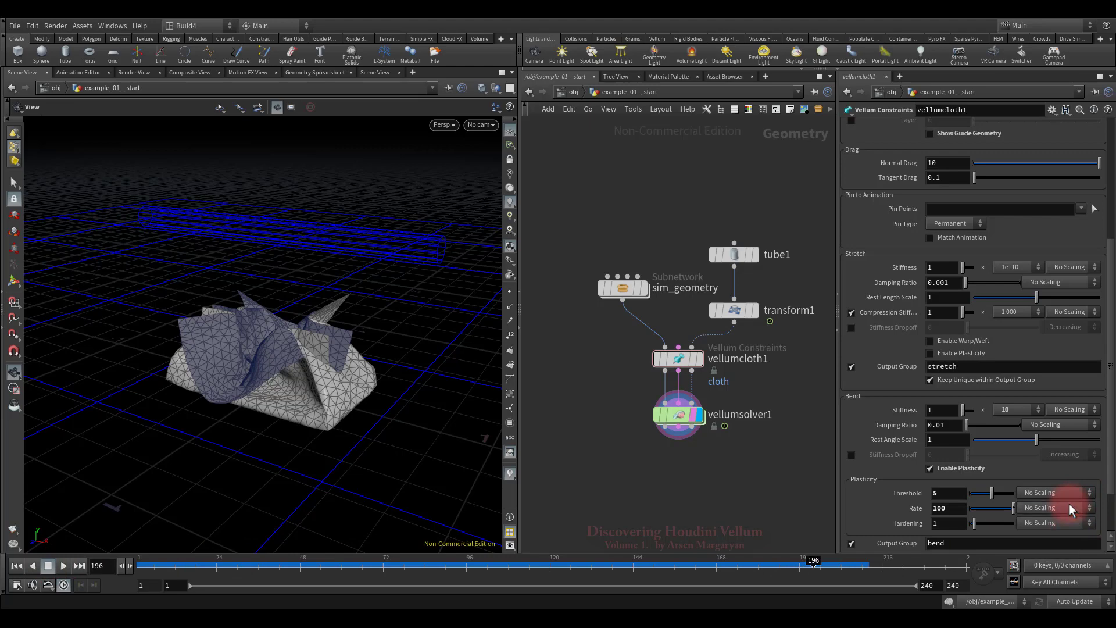
mouse_move(430, 564)
left_mouse_down()
mouse_move(180, 563)
mouse_move(430, 578)
left_mouse_up()
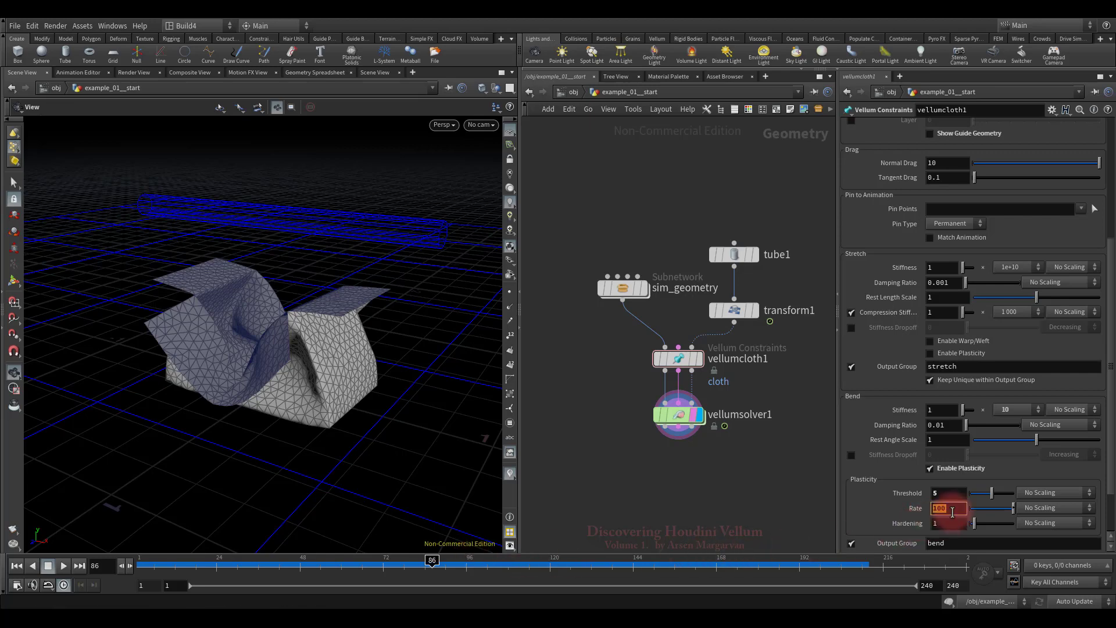
Set the bend plasticity Rate on vellumcloth1 to 0 and return to the first frame.
type("0")
key("Return")
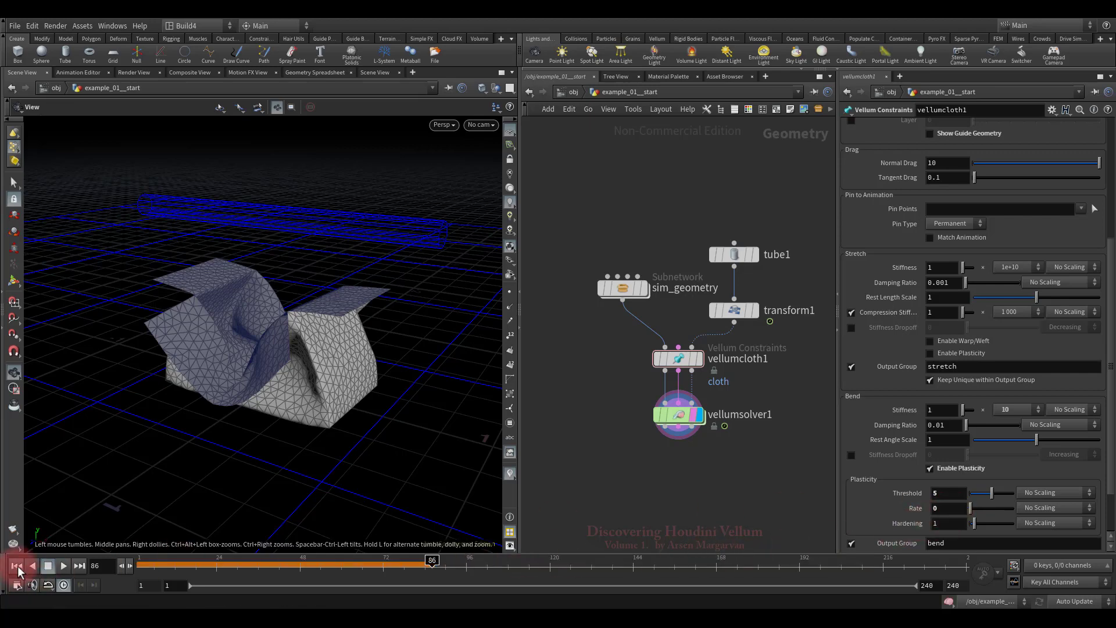
left_click(16, 566)
Inside vellumsolver1, add a Vellum Constraint Property node and wire it into force_output.
double_click(678, 413)
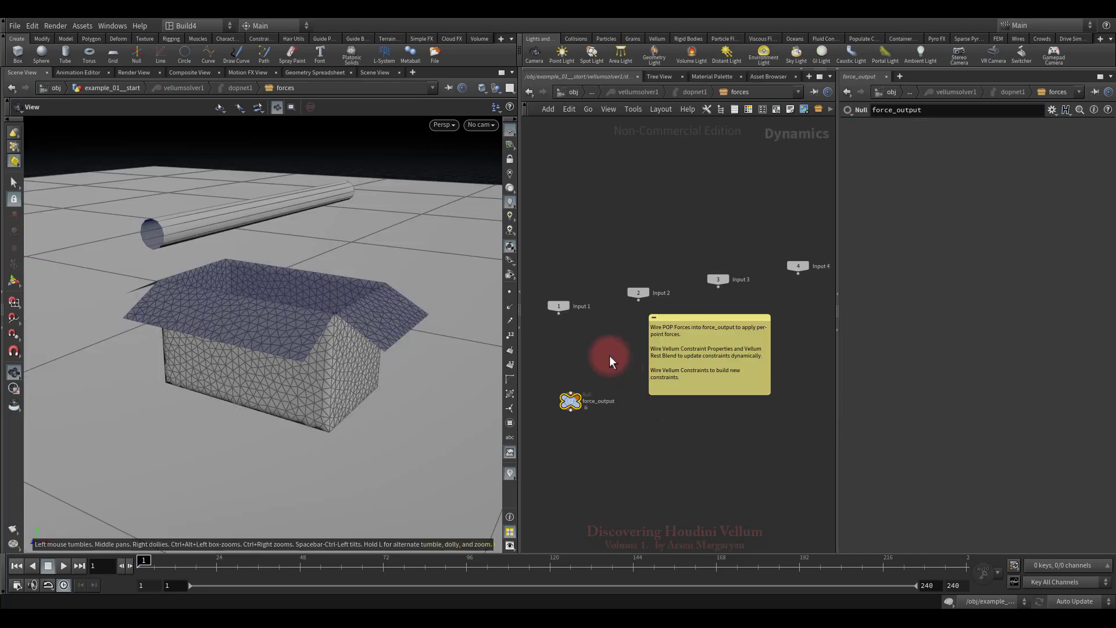
middle_click_drag(578, 351, 634, 381)
key("Tab")
type("v")
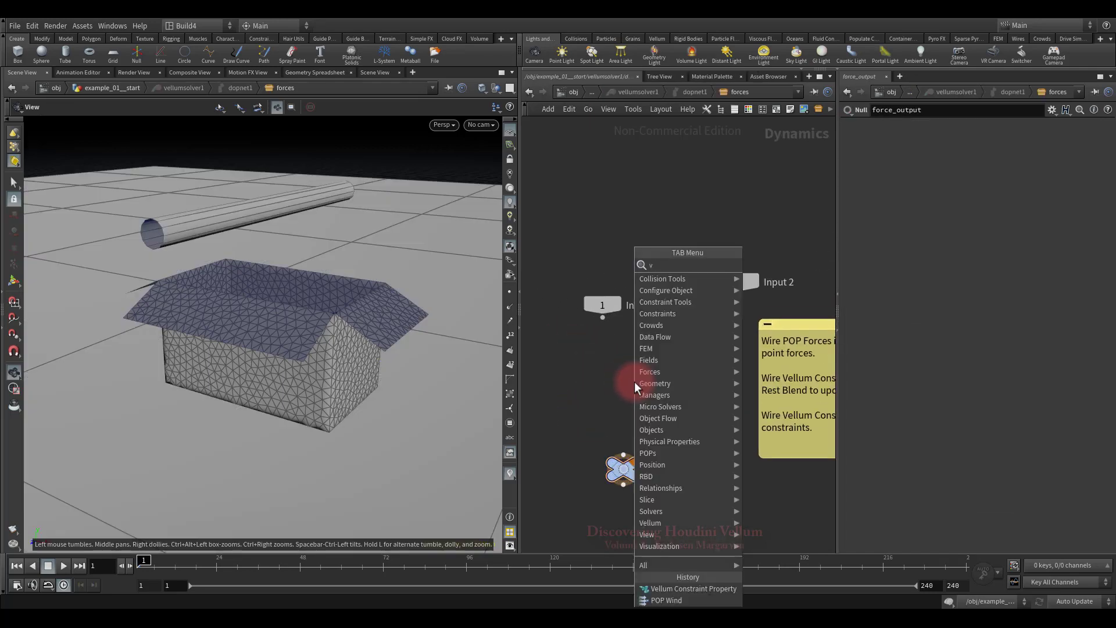
type("ell")
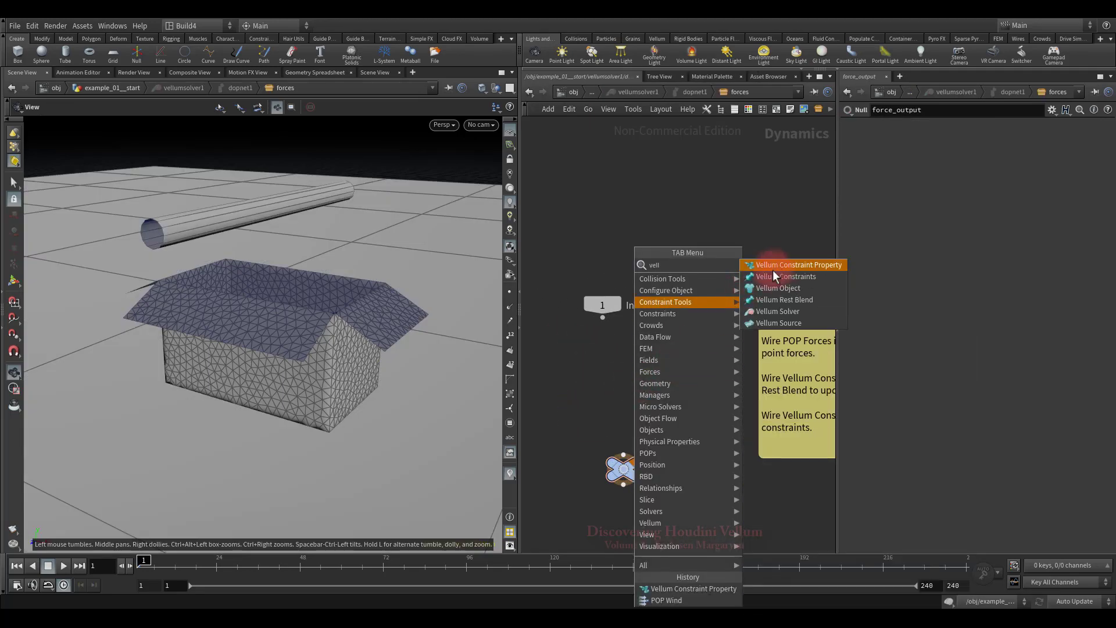
left_click(772, 270)
left_click(623, 378)
left_click(623, 386)
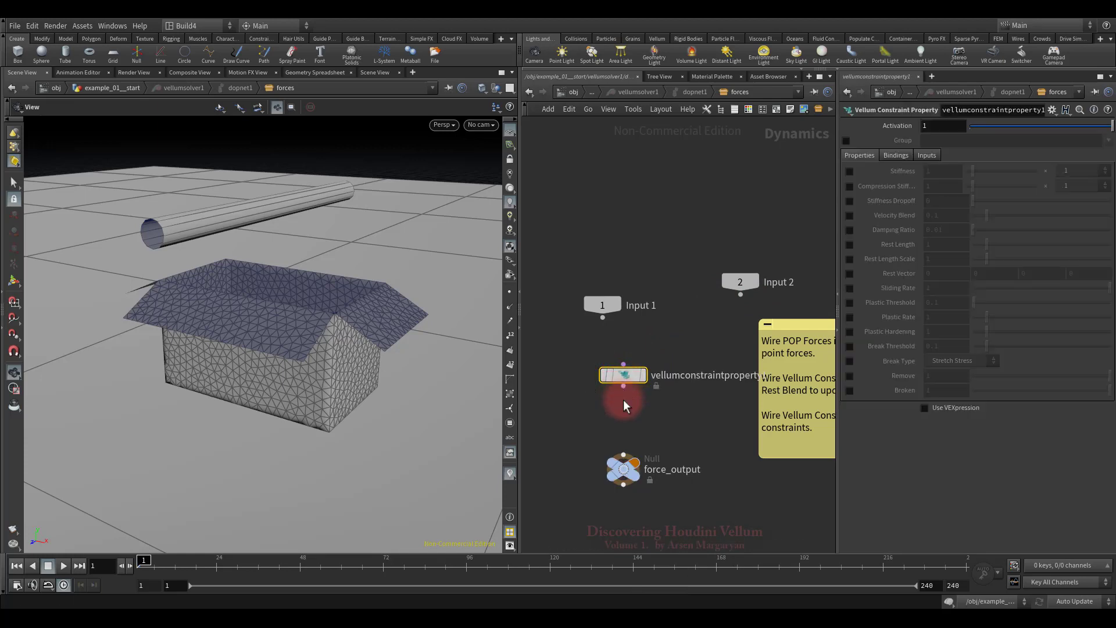
left_click(623, 453)
Restrict the constraint property node to the bend group and enable its Plastic Rate at 100.
left_click(846, 141)
left_click(1107, 140)
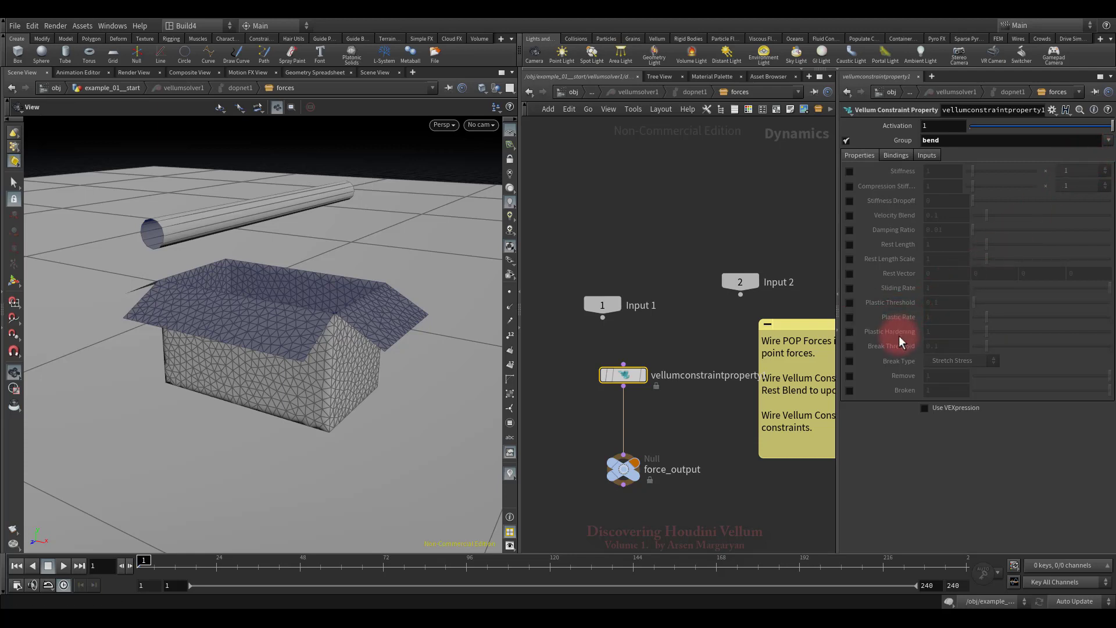
left_click(849, 318)
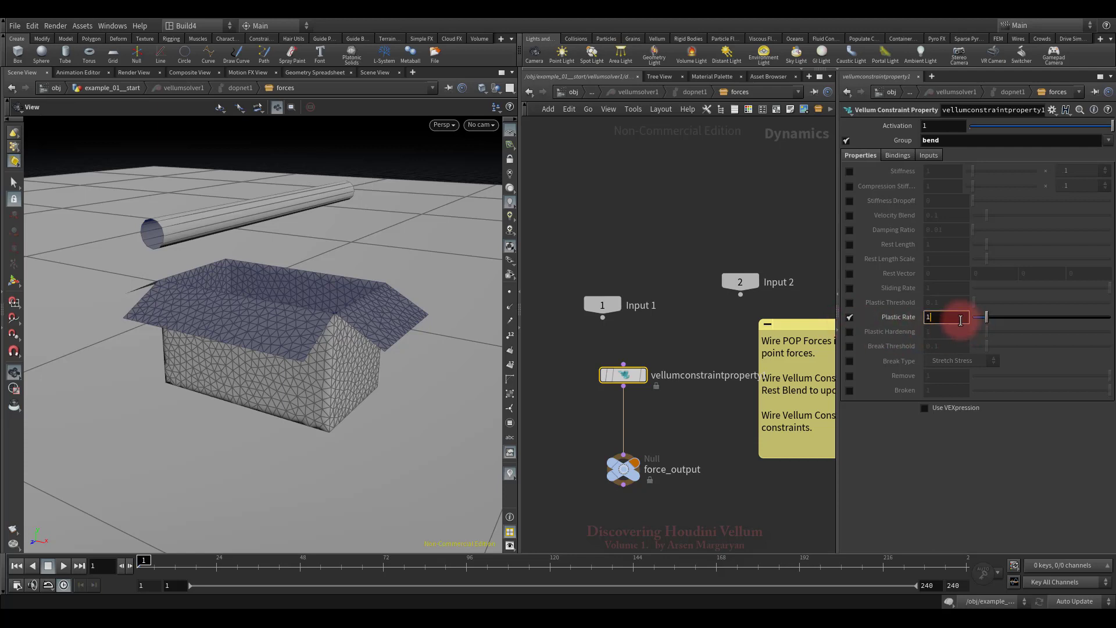
key("Return")
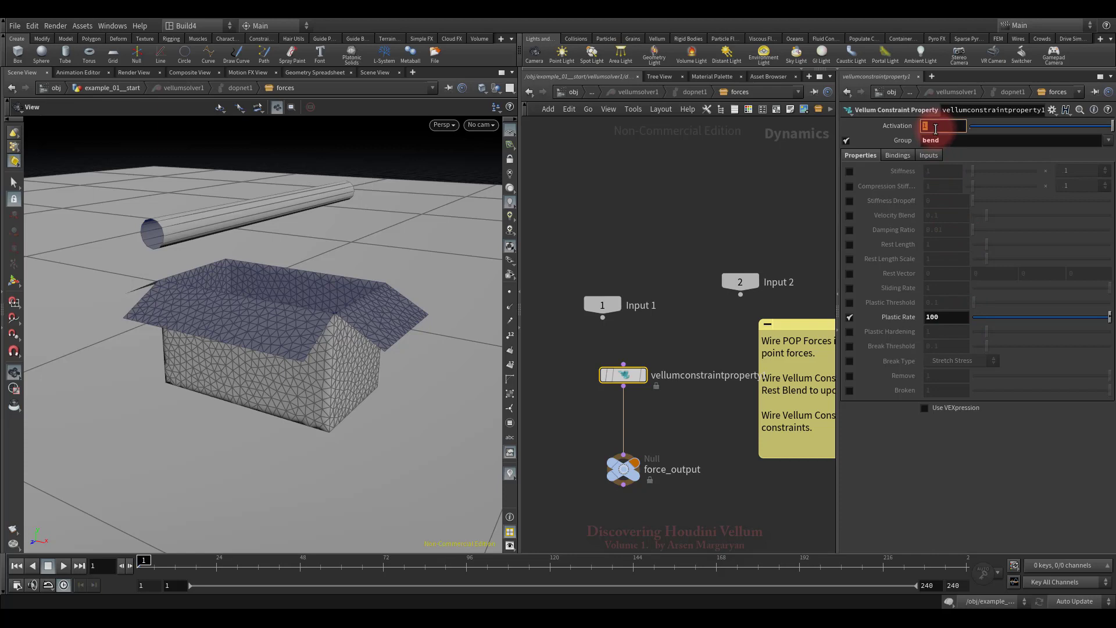
Set the Activation of vellumconstraintproperty1 to the expression $F>80.
type("$F>0")
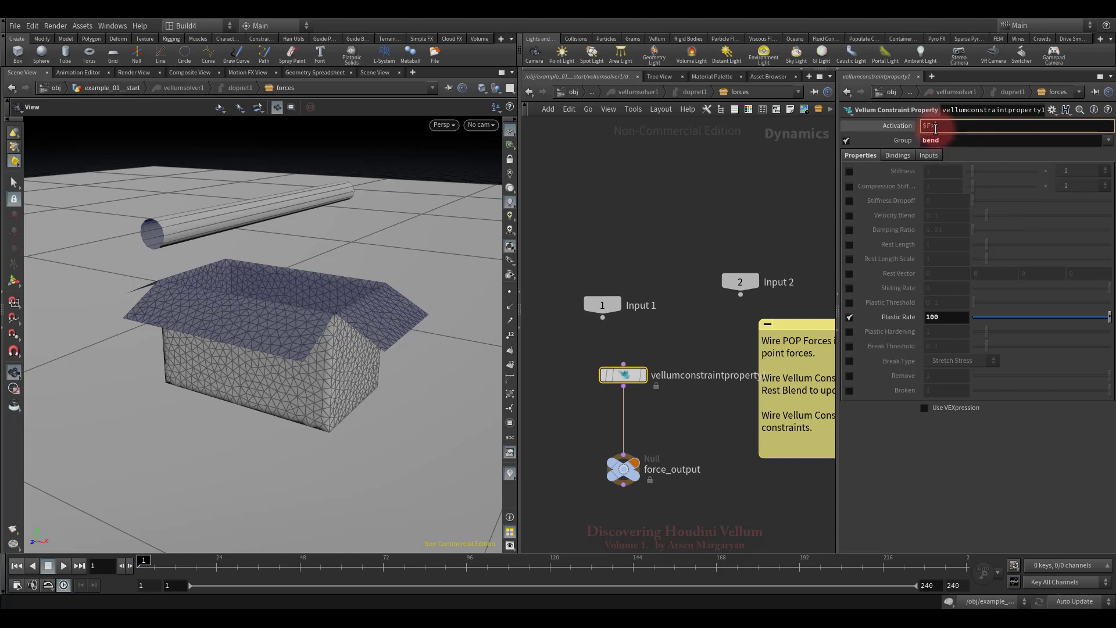
key("Return")
left_click(911, 125)
Return to the example_01__start network, select vellumcloth1, play the simulation to test it, and rewind to the first frame.
left_click(591, 92)
left_click(611, 99)
left_click(680, 358)
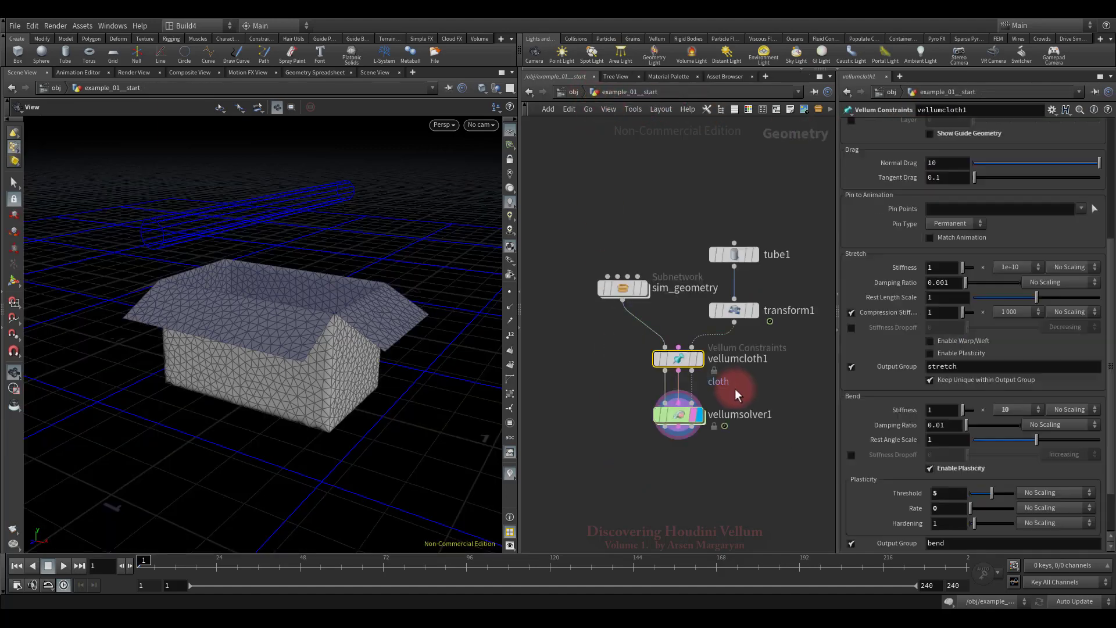
left_click(64, 566)
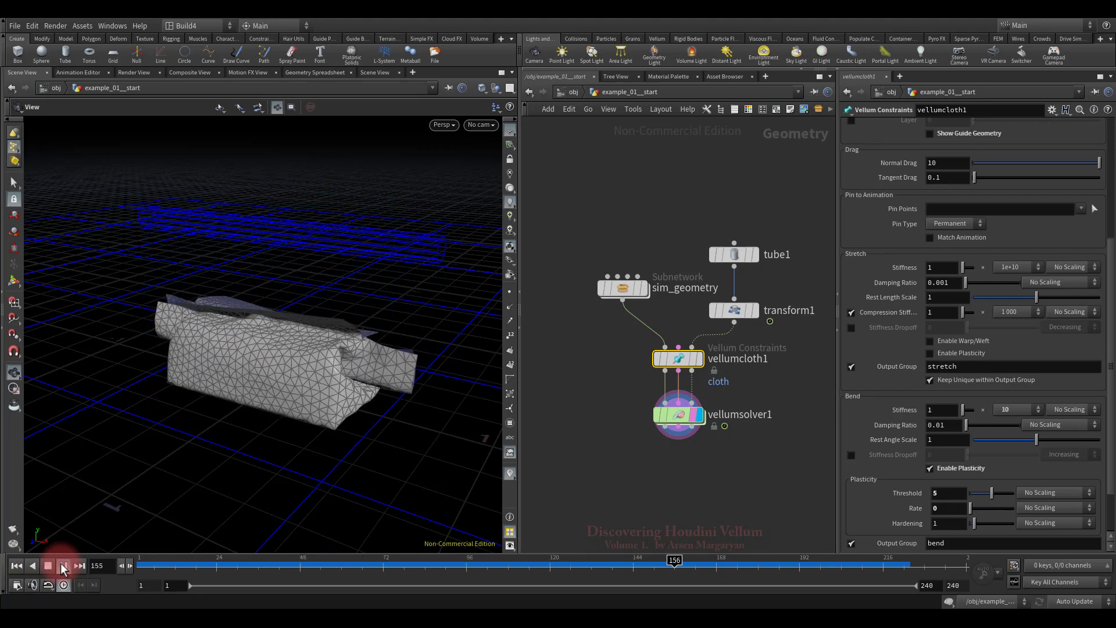
left_click(48, 566)
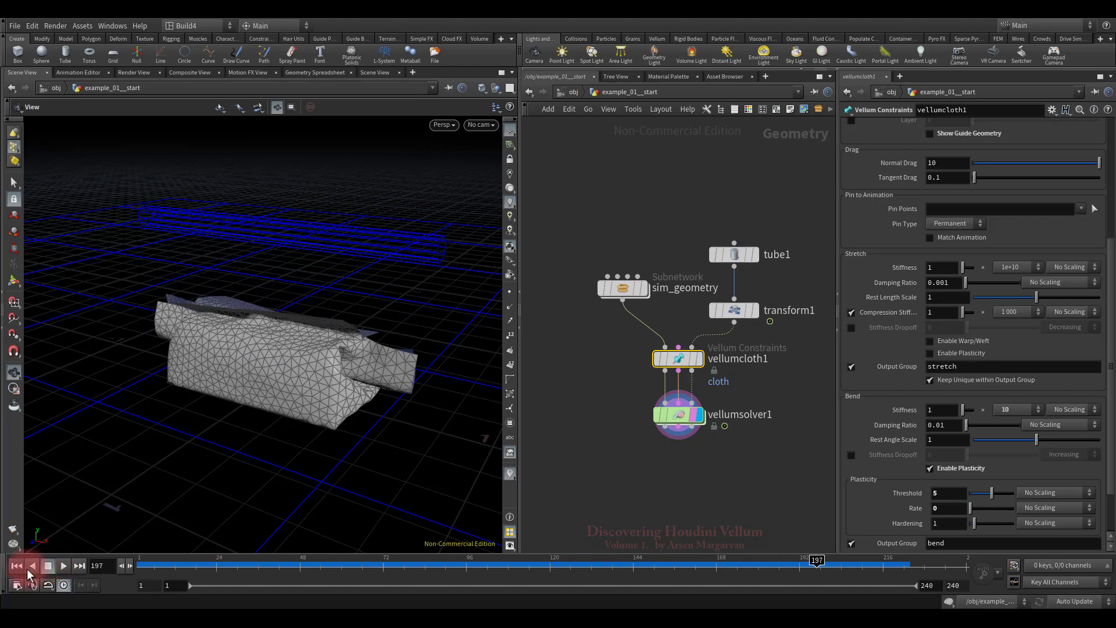
left_click(16, 565)
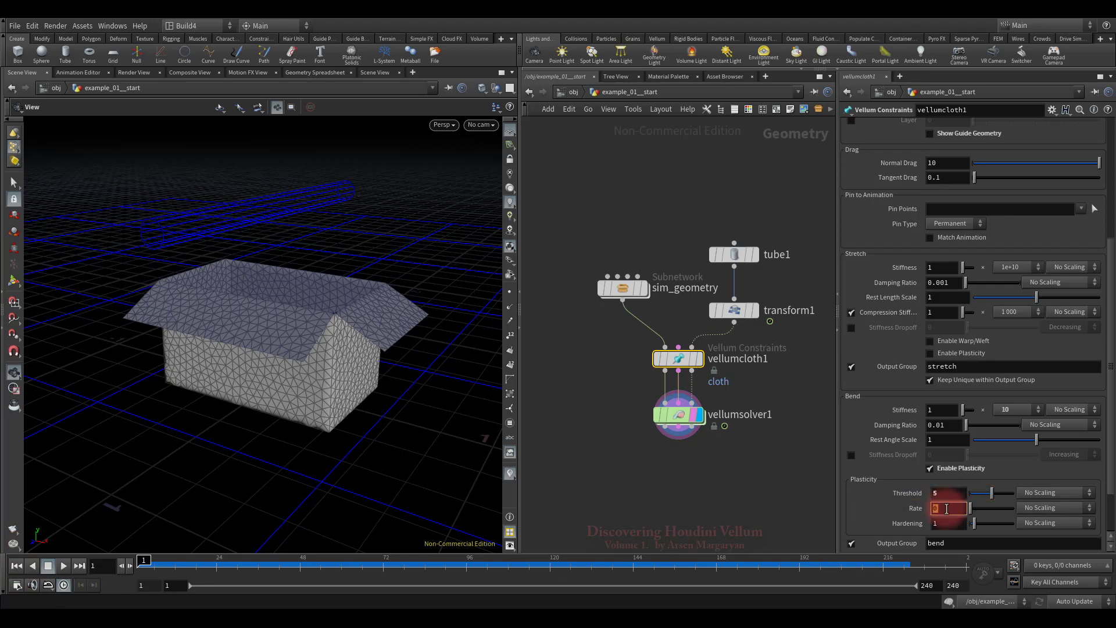
Set the bend plasticity Rate on vellumcloth1 to 10 and the Threshold to 20.
key("Return")
left_click(945, 494)
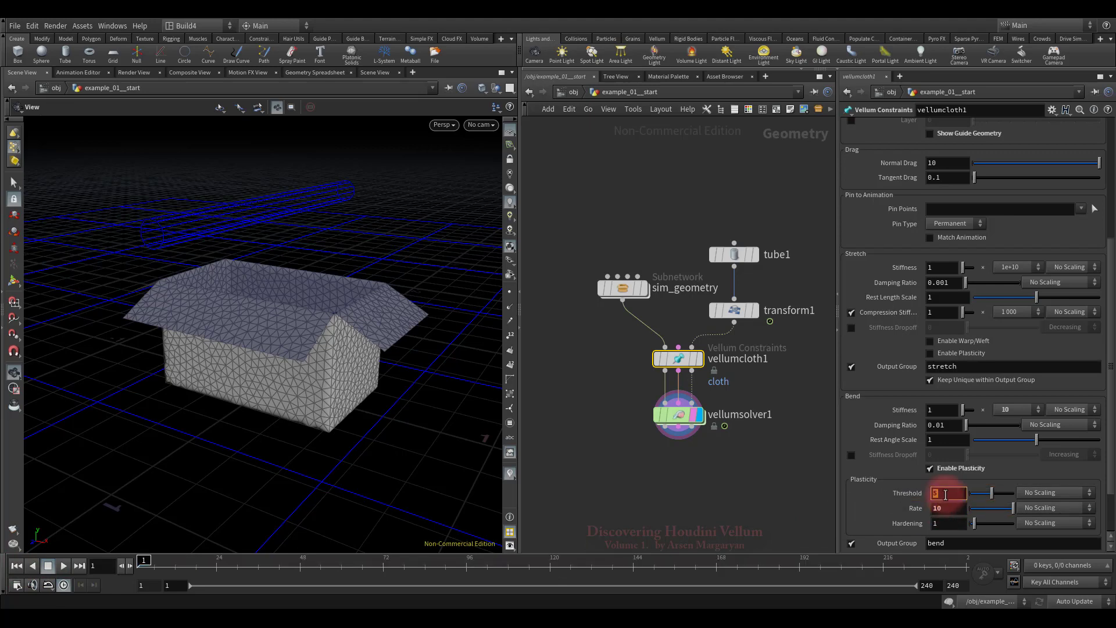
type("20")
key("Return")
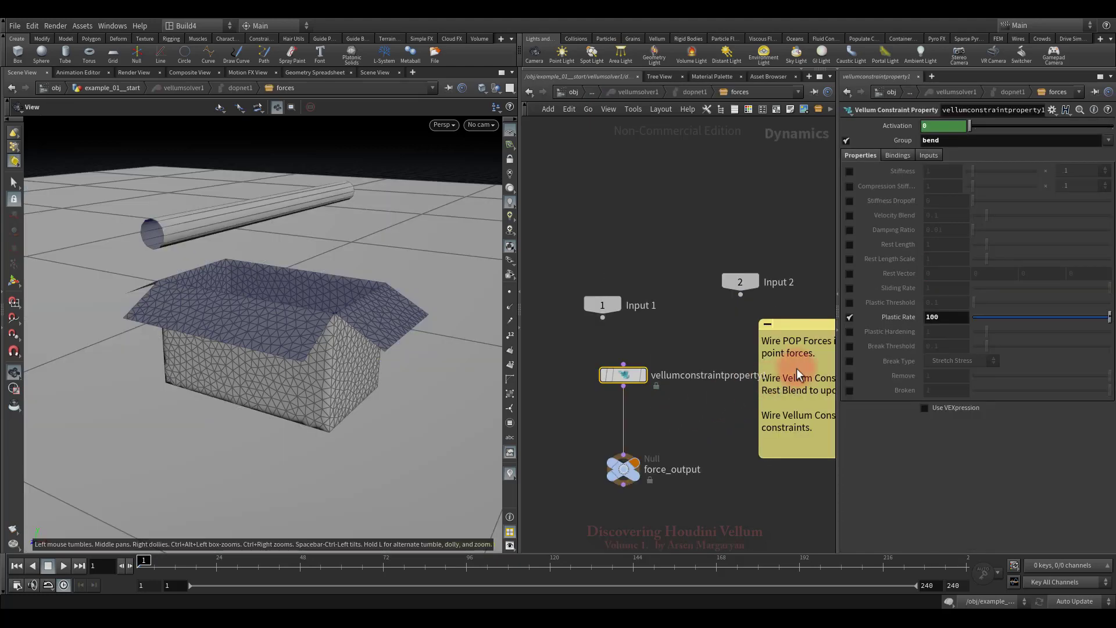
Reset the Plastic Rate of vellumconstraintproperty1 to 1 and disable that property.
left_click(949, 316)
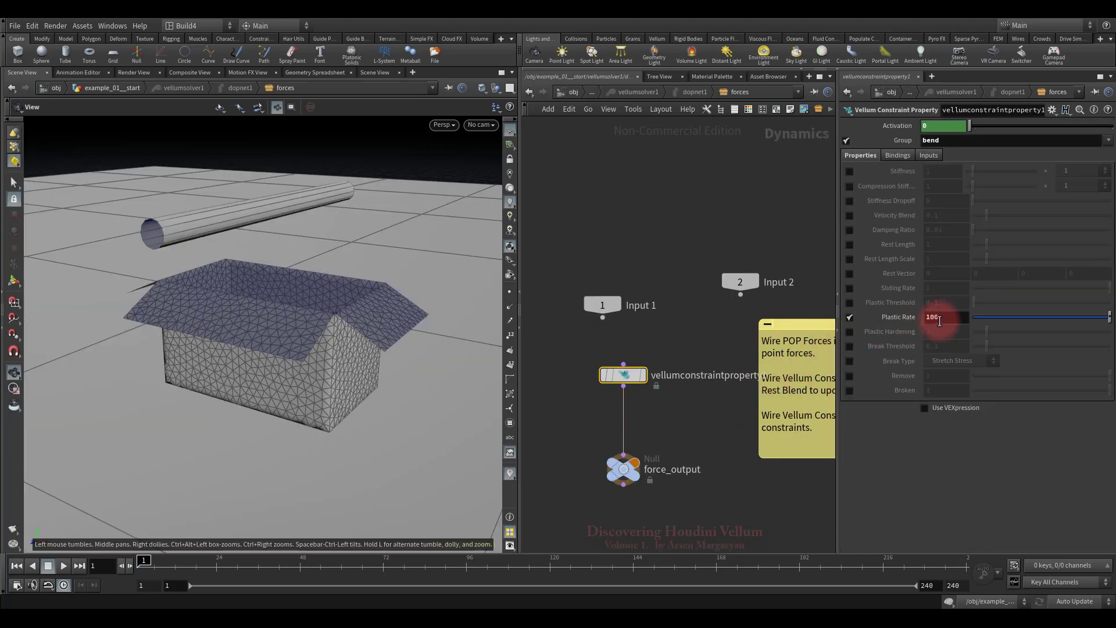
type("1")
key("Return")
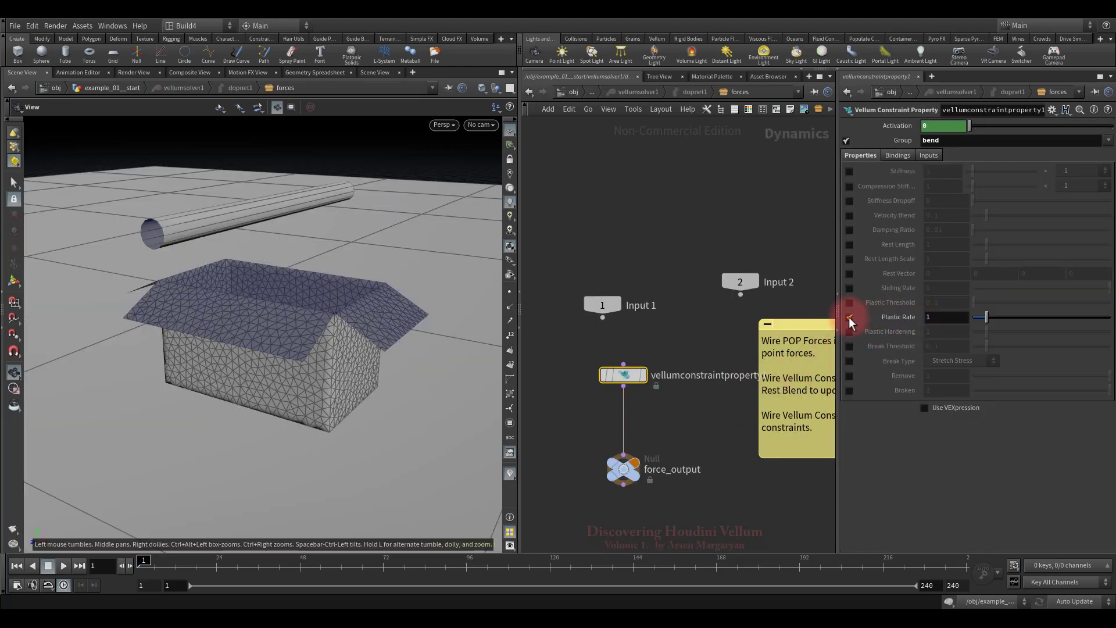
left_click(849, 317)
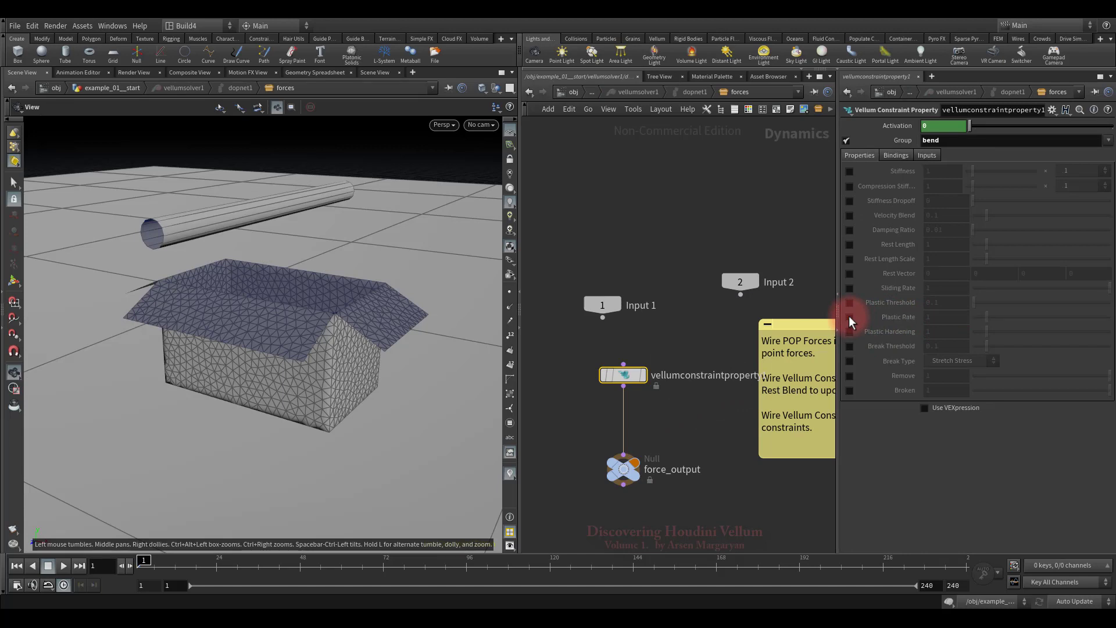
Enable the Plastic Threshold on vellumconstraintproperty1 with a value of 5 and check the Activation expression.
left_click(849, 302)
left_click(949, 302)
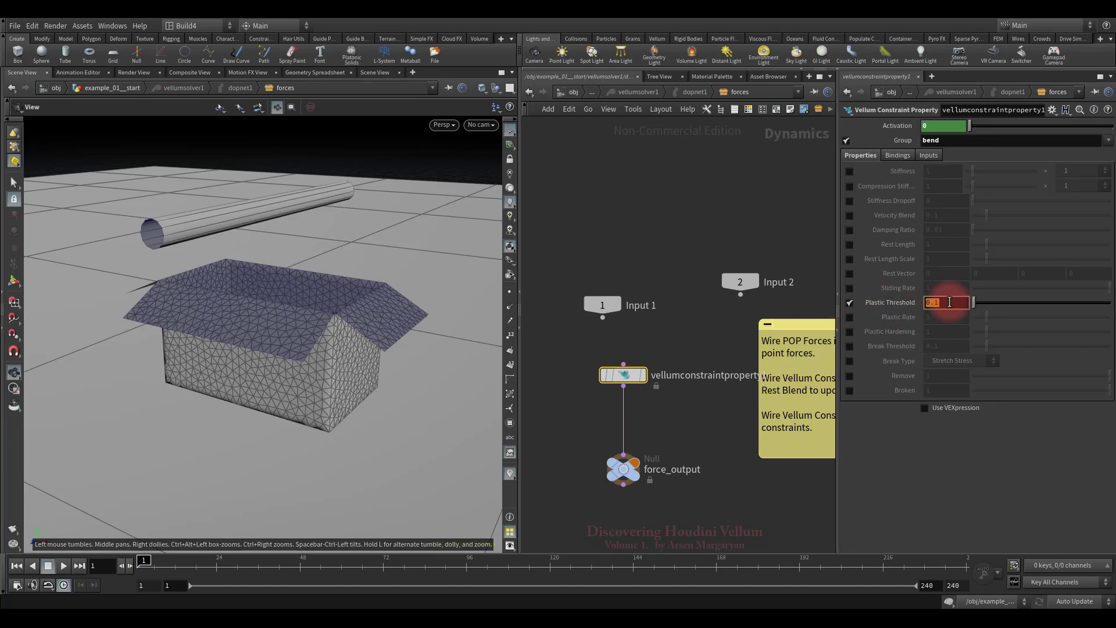
type("5")
key("Return")
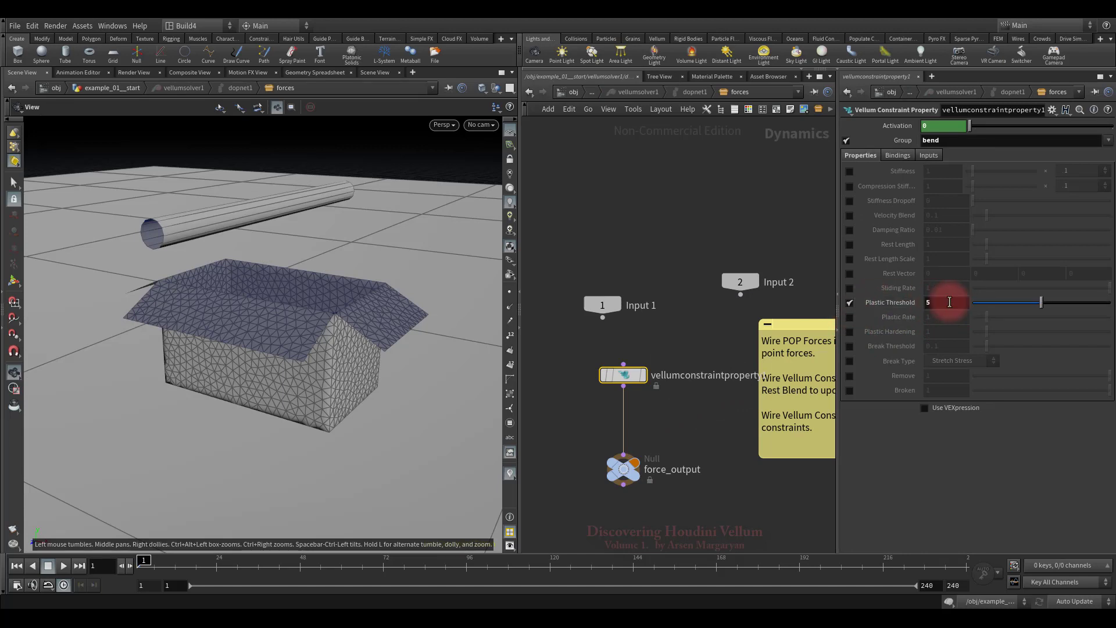
left_click(908, 127)
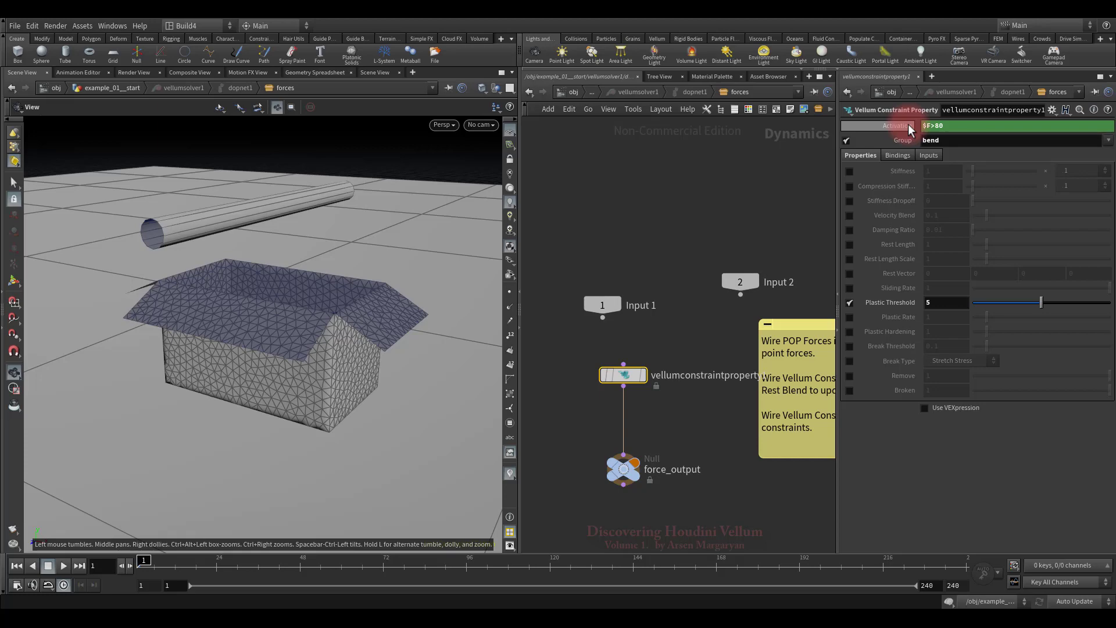
left_click(908, 125)
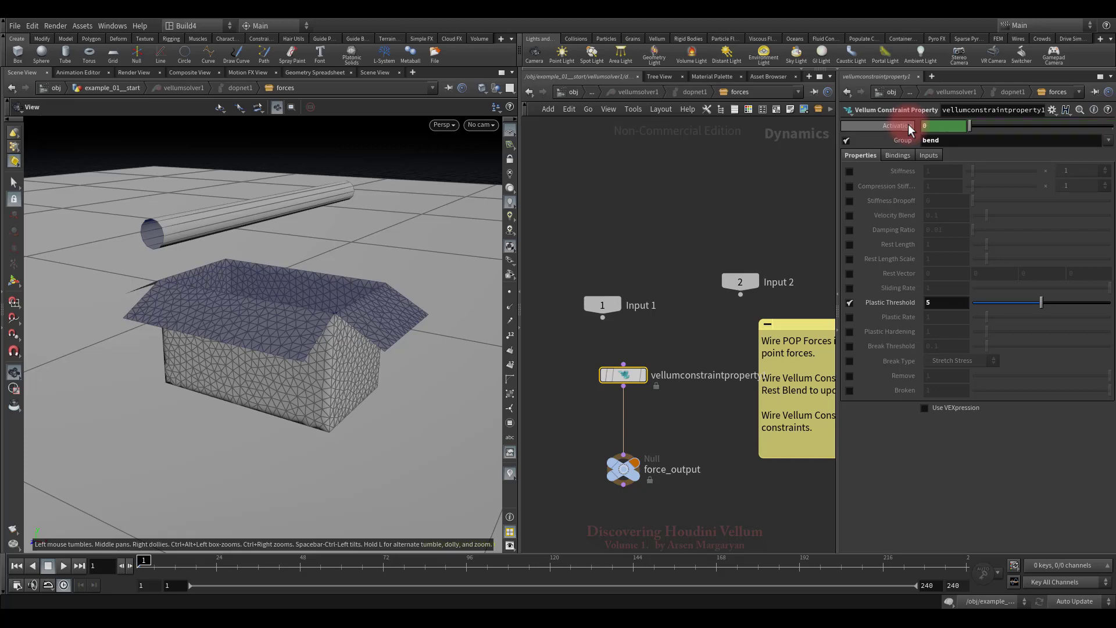
Go back to the example_01__start network, play the simulation to test the threshold change, and return to the first frame.
left_click(600, 96)
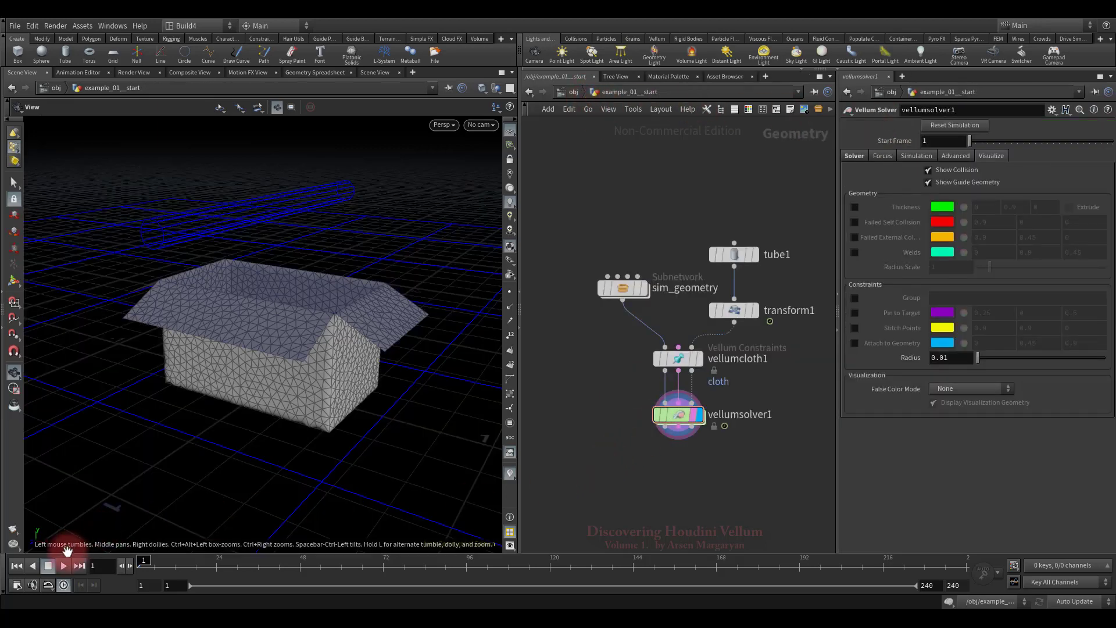
left_click(62, 567)
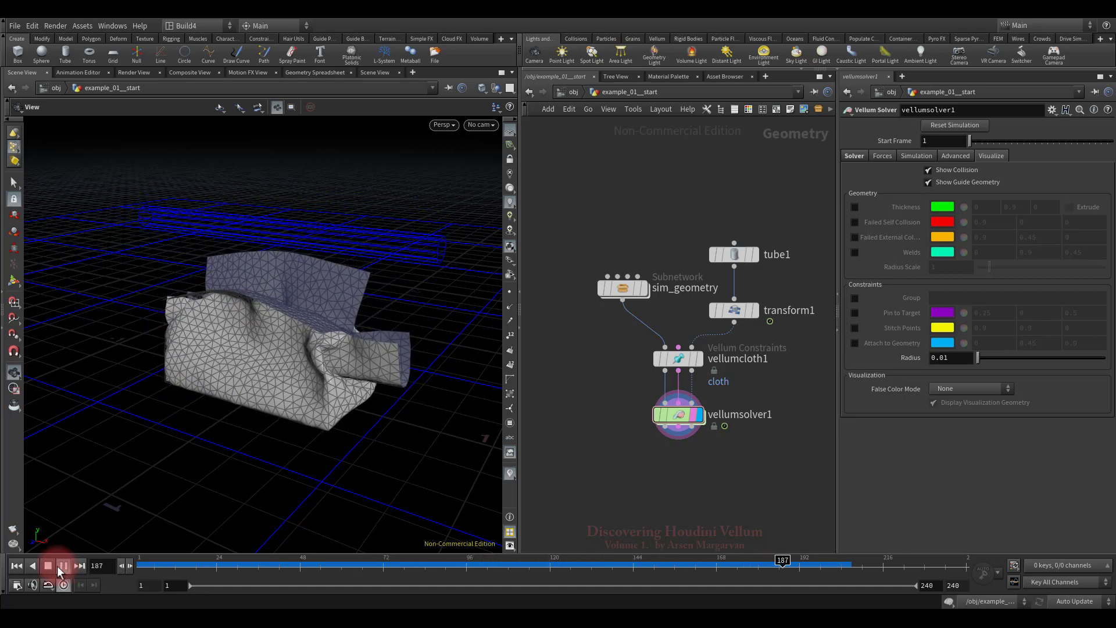
left_click(47, 566)
left_click(16, 565)
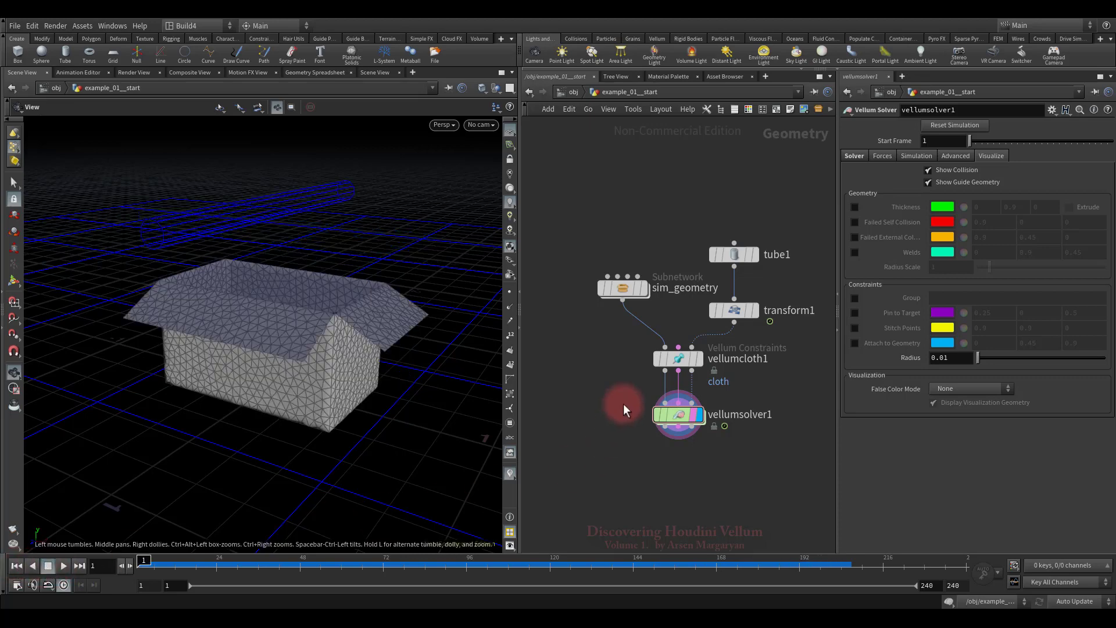
Inspect the bend plasticity Hardening parameter on vellumcloth1.
left_click(659, 365)
left_click(954, 521)
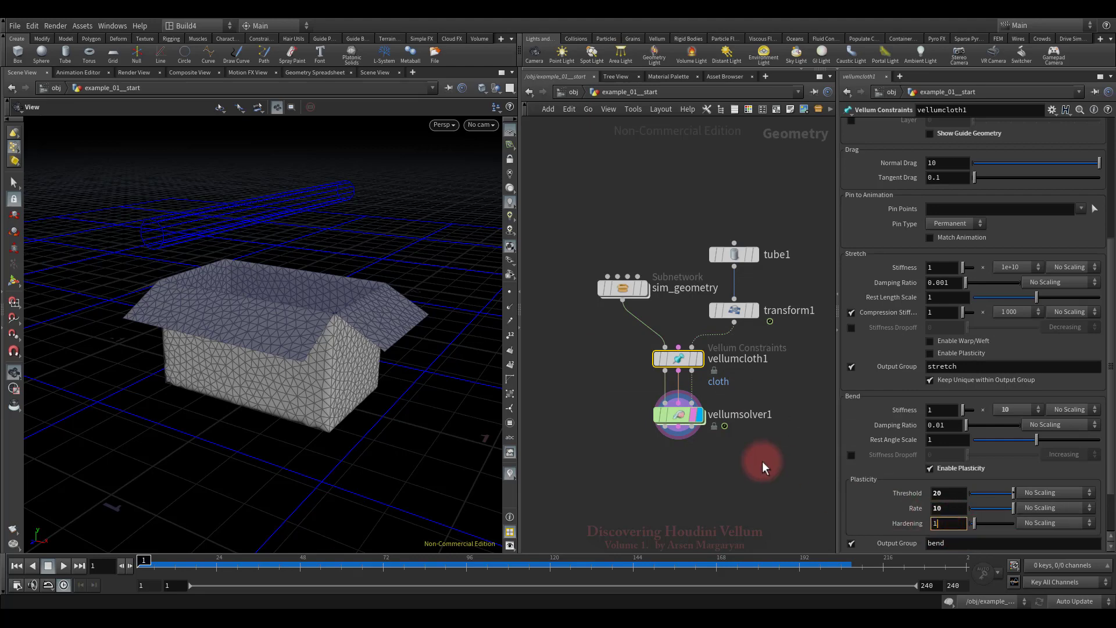
left_click(733, 447)
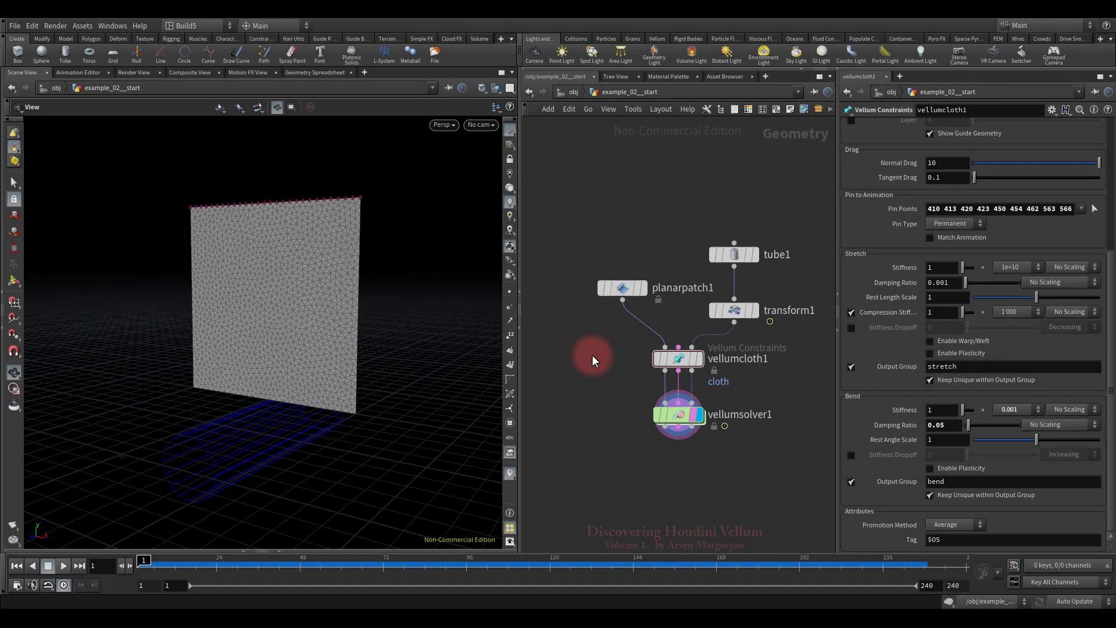
Play the hanging cloth simulation in example_02__start, return to the first frame, and check the Substeps of vellumsolver1.
left_click(63, 565)
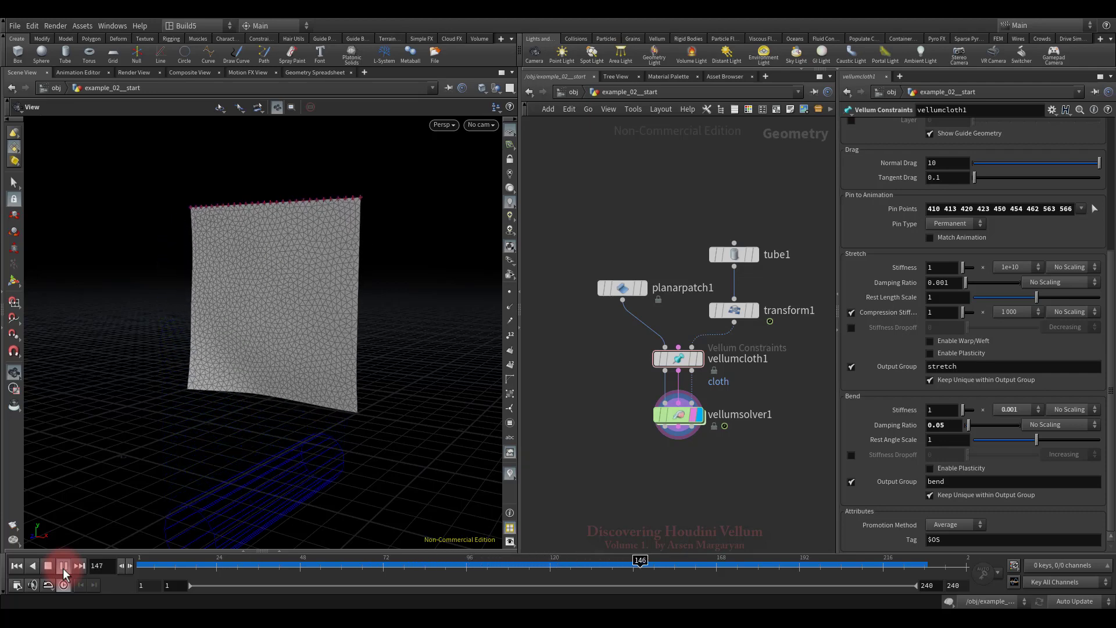
left_click(64, 565)
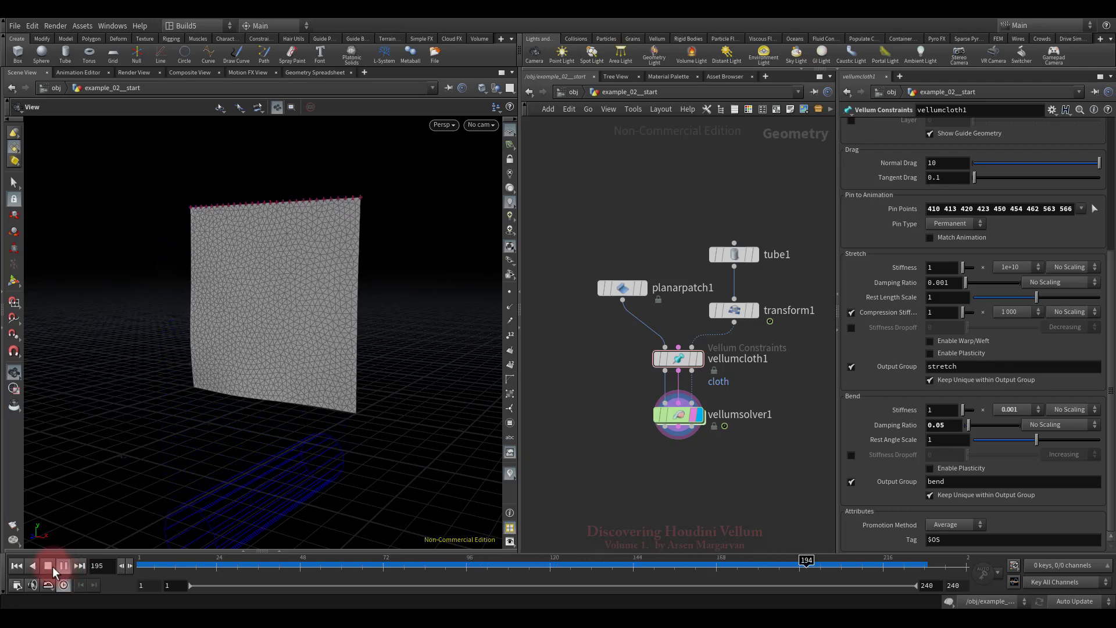
left_click(17, 566)
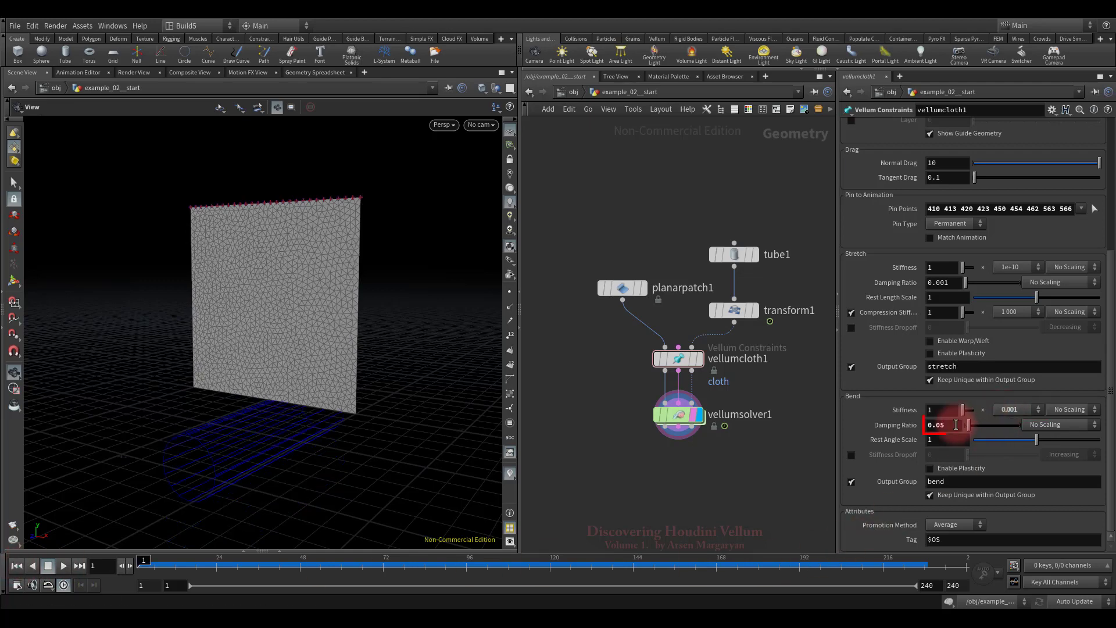
left_click(677, 414)
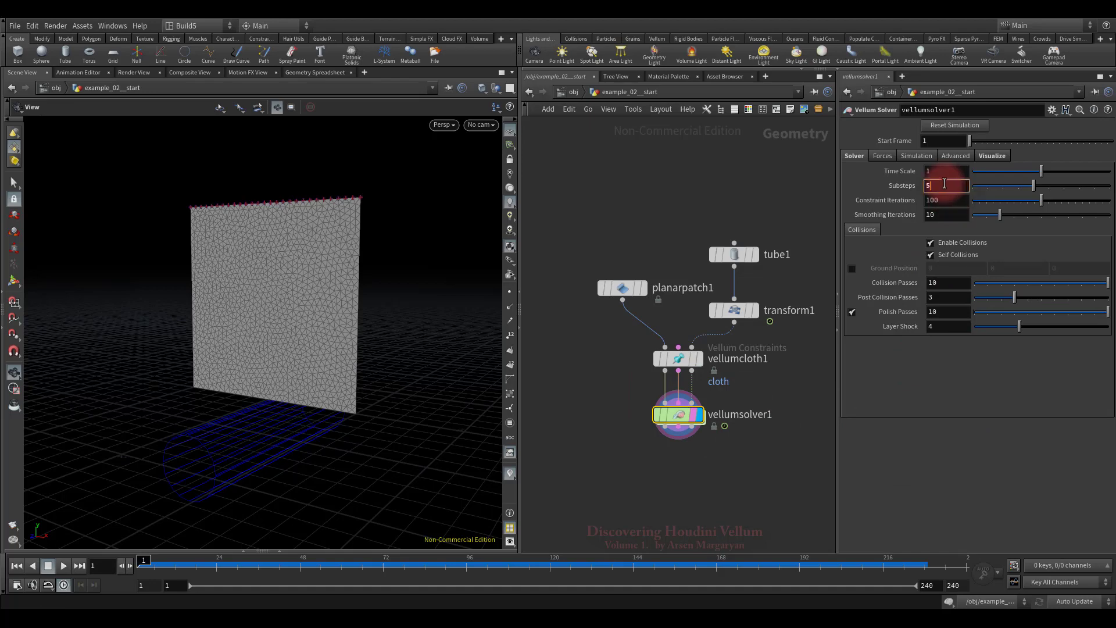
Enable bend plasticity on the hanging cloth's vellumcloth1 and set the Threshold to 5.
left_click(691, 360)
left_click(932, 468)
scroll(1044, 466, "down", 3)
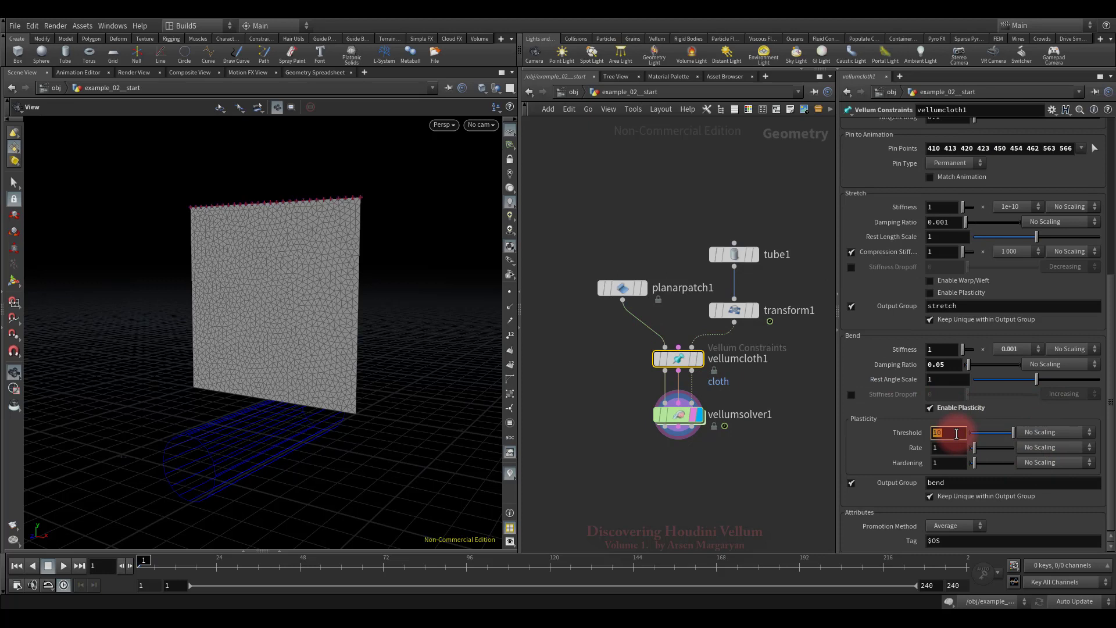
left_click(956, 433)
type("5")
key("Return")
Set the hanging cloth's plasticity Rate to 100, keep Hardening at 1, and play the simulation to test it.
left_click(952, 451)
type("100")
key("Return")
left_click(951, 463)
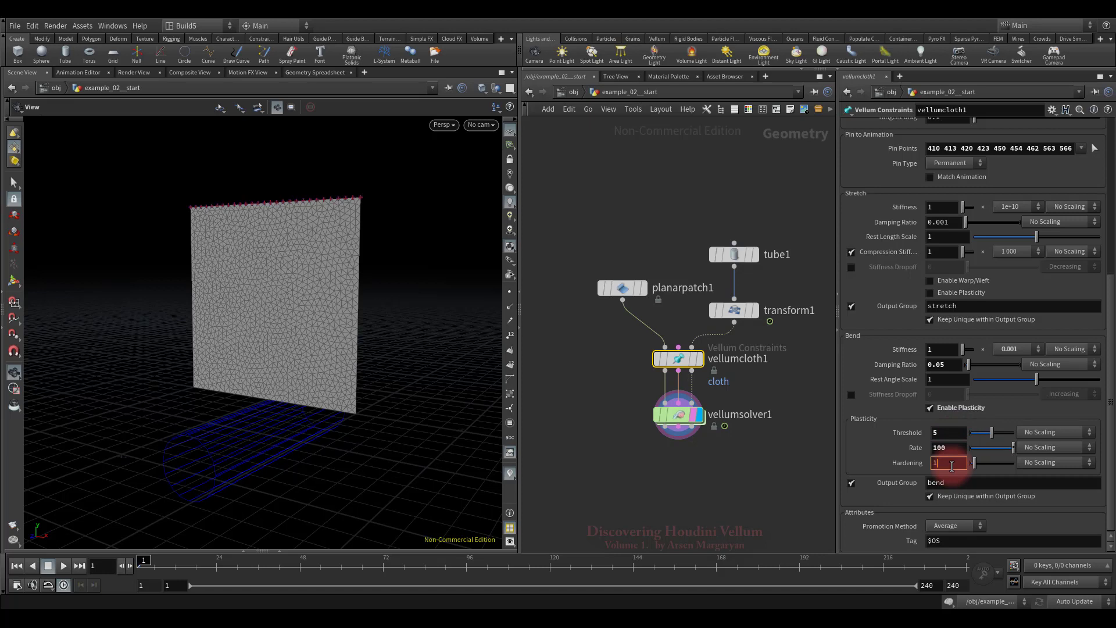
key("Return")
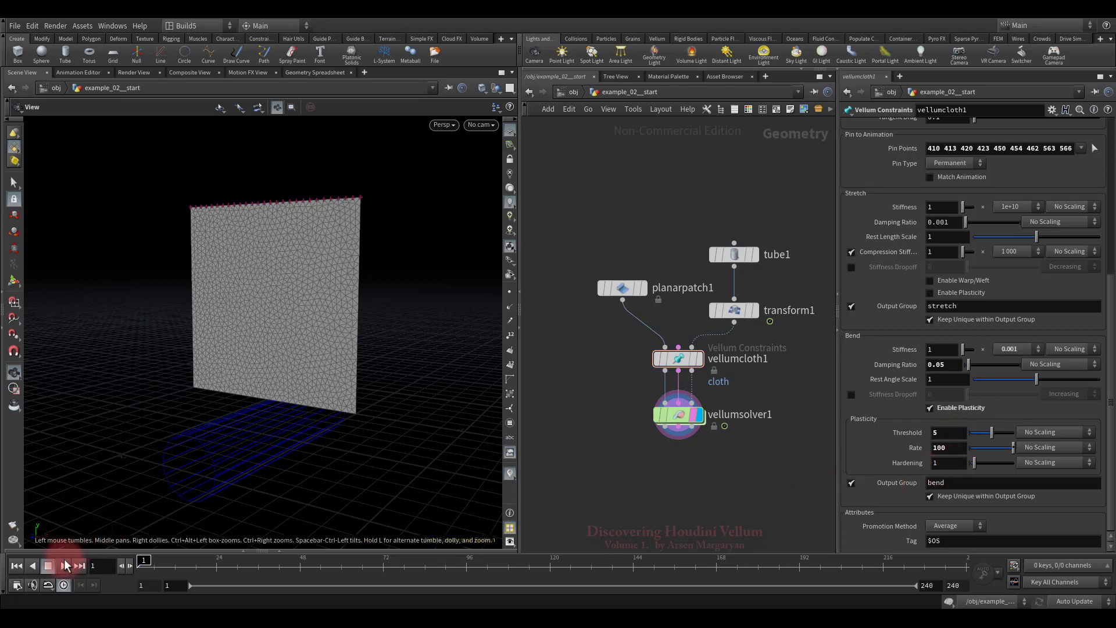
left_click(64, 567)
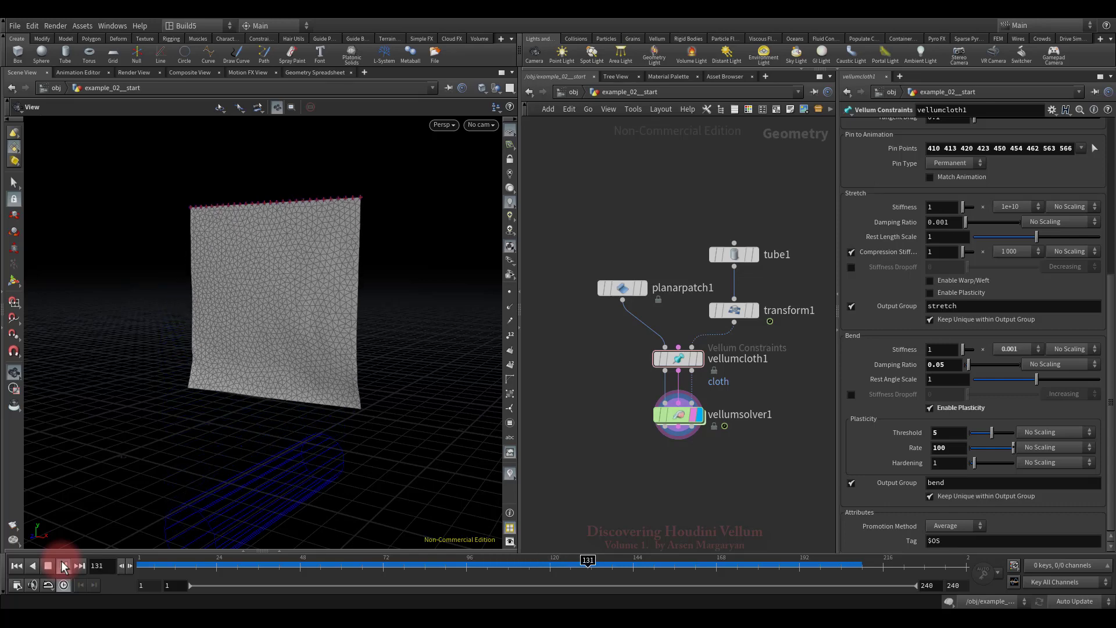
Set the hanging cloth's plasticity Hardening to 1.4, play the simulation from the first frame, and rewind it.
left_click(16, 566)
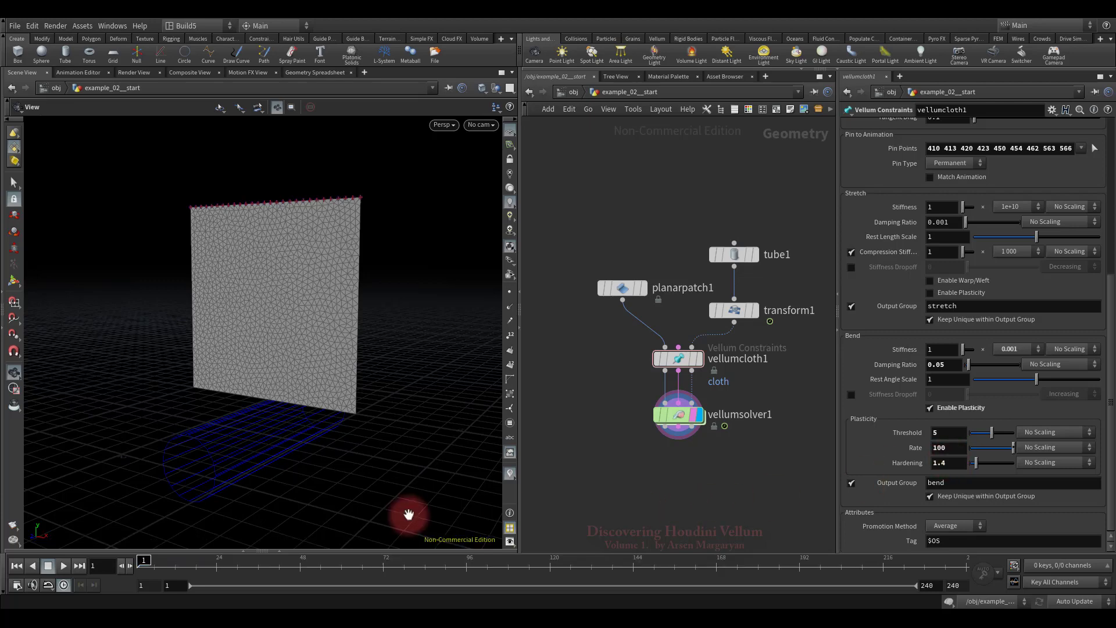
left_click(63, 565)
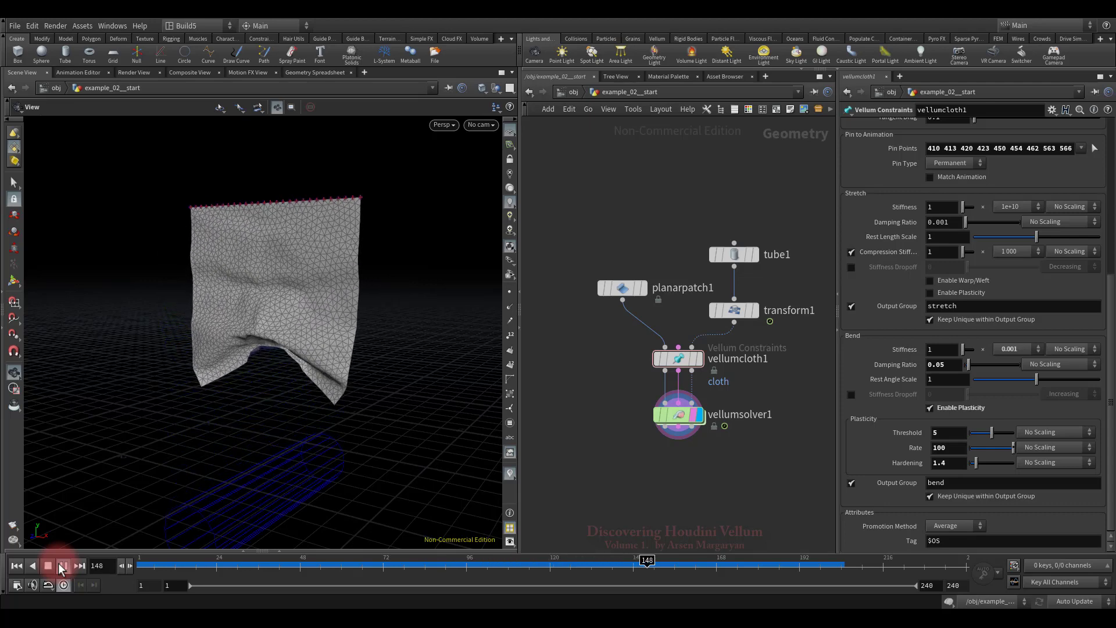
left_click(63, 567)
left_click(16, 565)
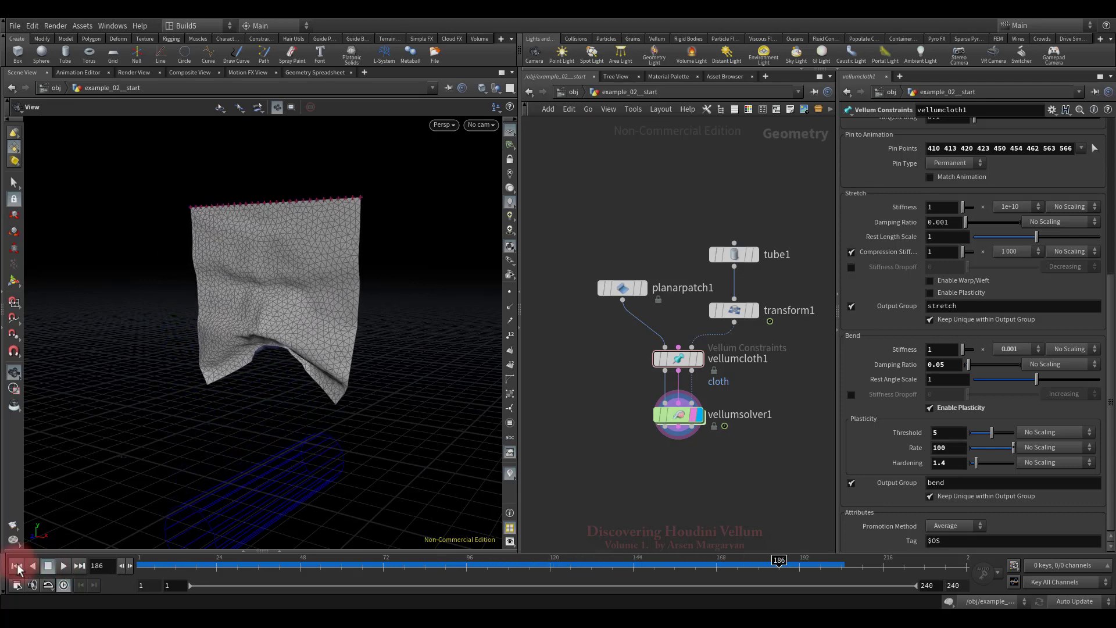
Set the hanging cloth's plasticity Hardening to 5, play the simulation to test it, and rewind to the first frame.
left_click(942, 463)
left_click(953, 462)
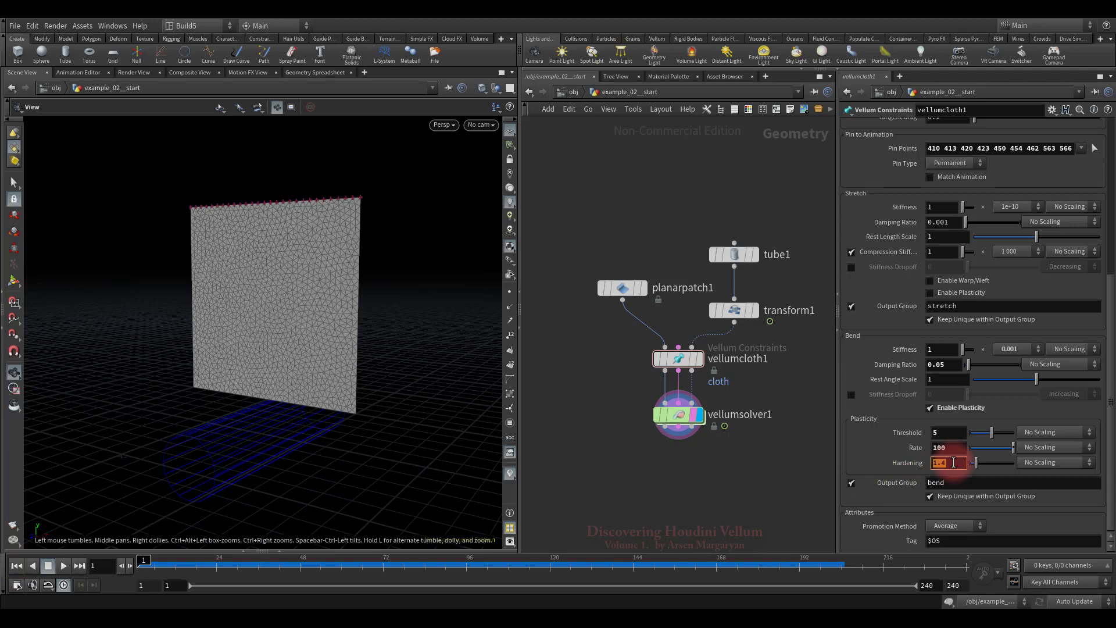
type("5")
key("Return")
left_click(64, 566)
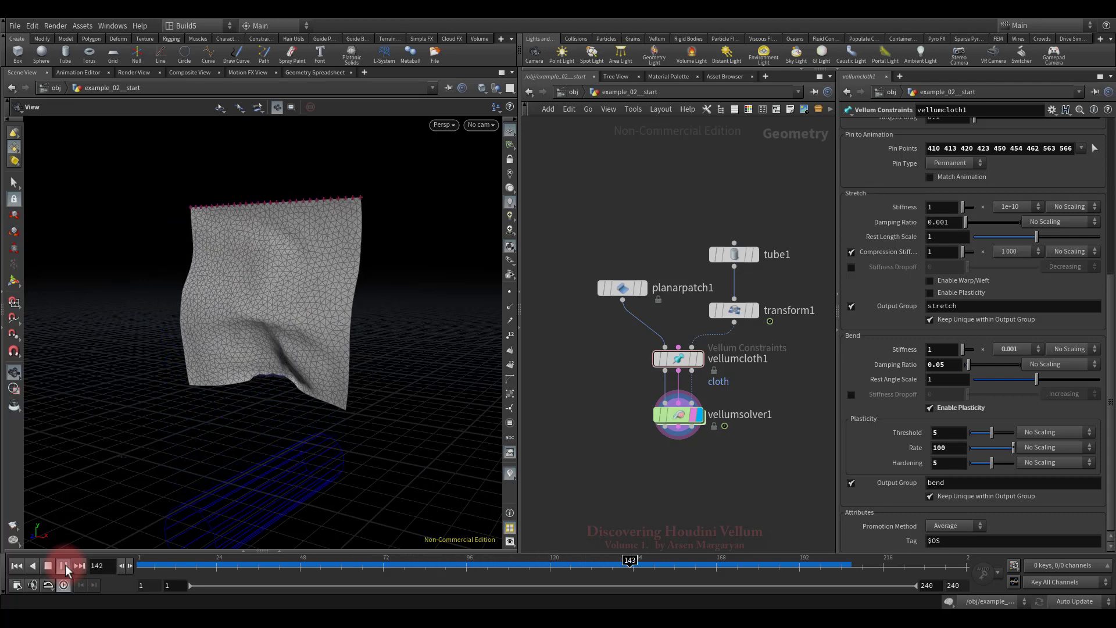
left_click(48, 566)
left_click(16, 565)
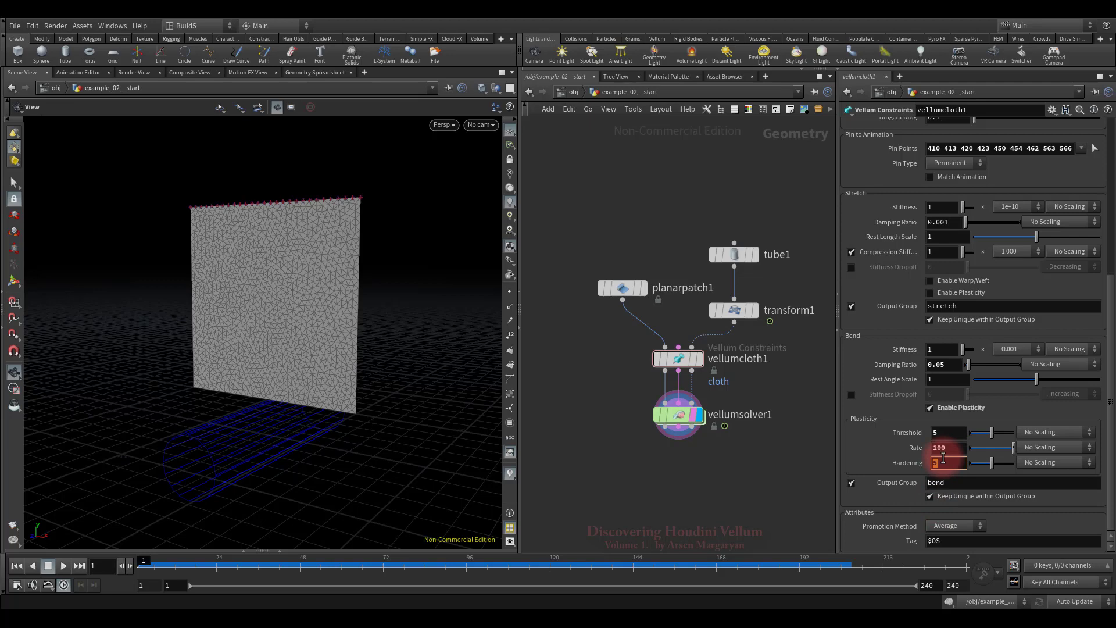
Reset Hardening to 1 on vellumcloth1, and add a Vellum Constraint Property node wired into force_output inside vellumsolver1.
key("Return")
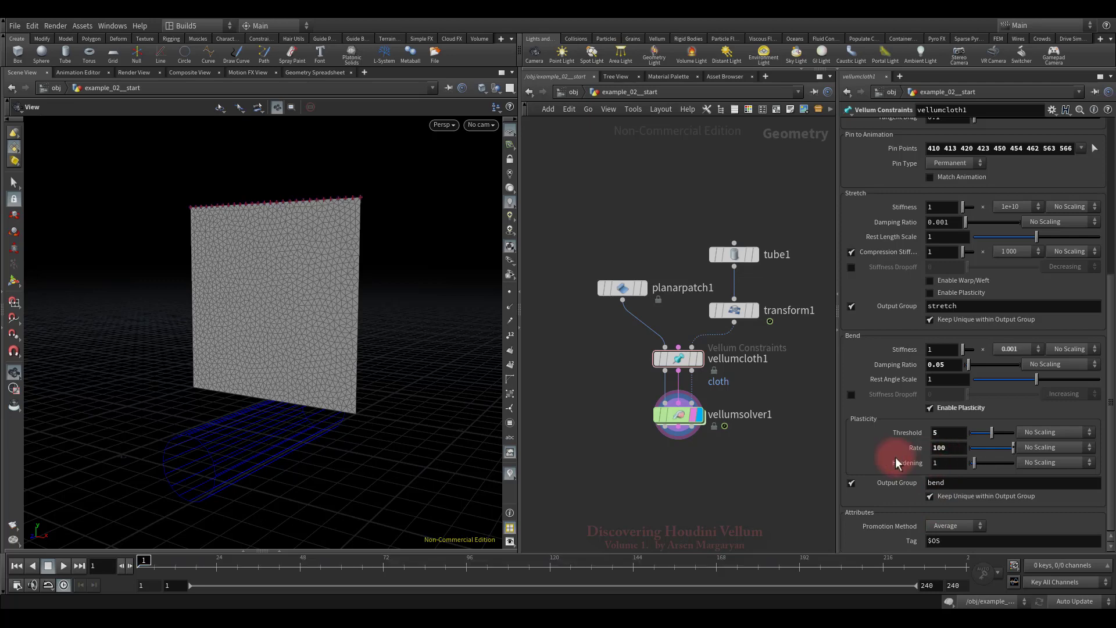
double_click(671, 413)
middle_click_drag(659, 400, 676, 372)
key("Tab")
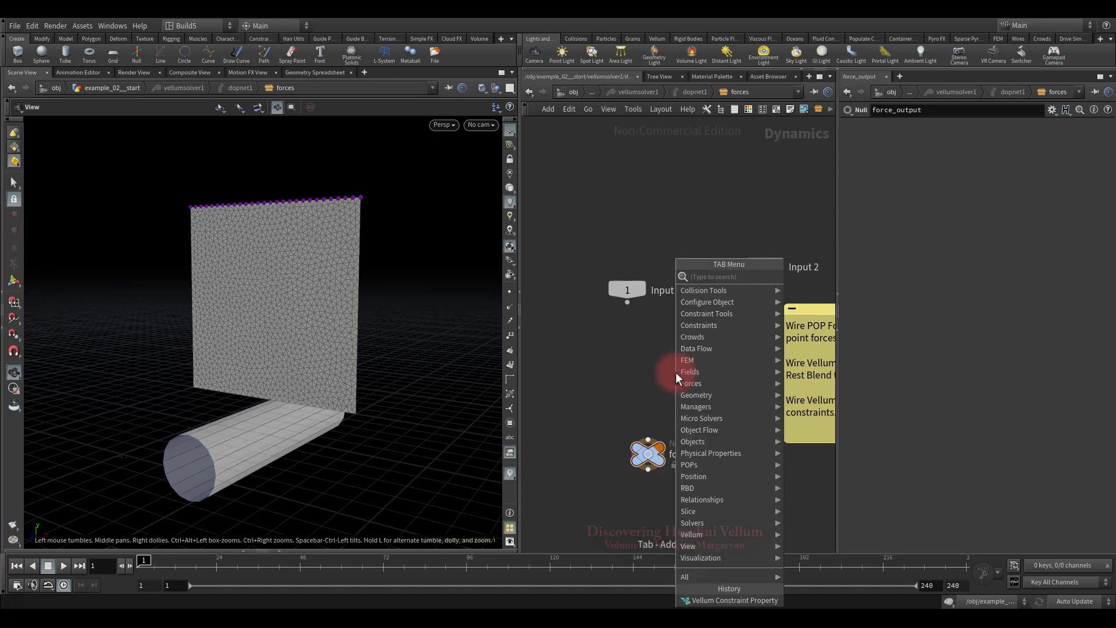
left_click(808, 275)
left_click(647, 356)
left_click_drag(647, 365, 649, 445)
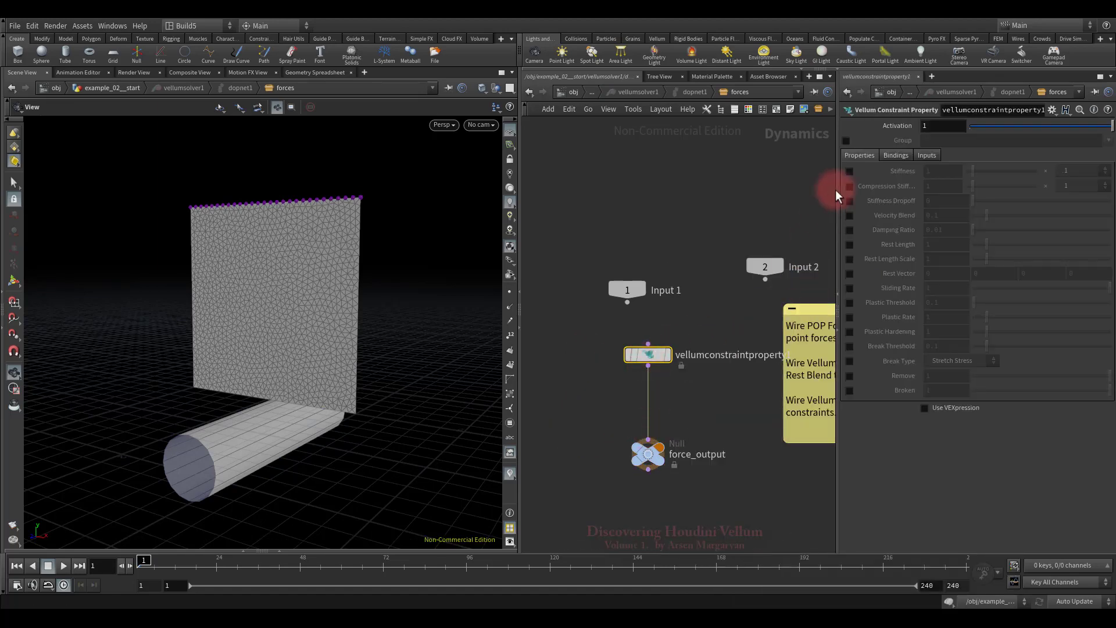
Limit the constraint property to the bend group, with Plastic Hardening 10 and the Activation expression $F>80.
left_click(846, 140)
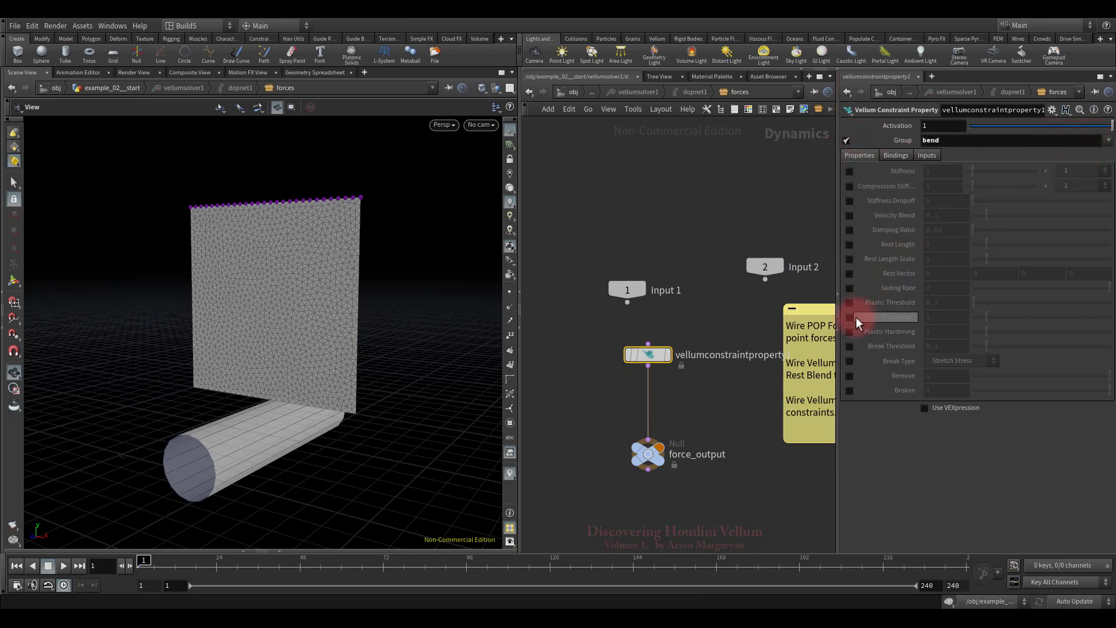
left_click(849, 331)
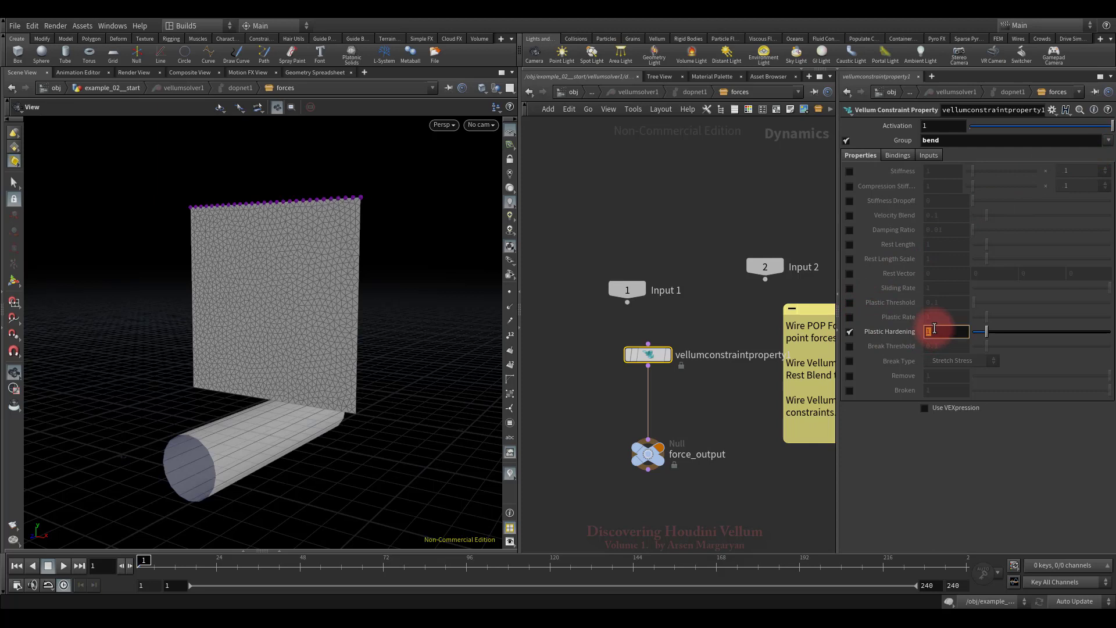
left_click(941, 124)
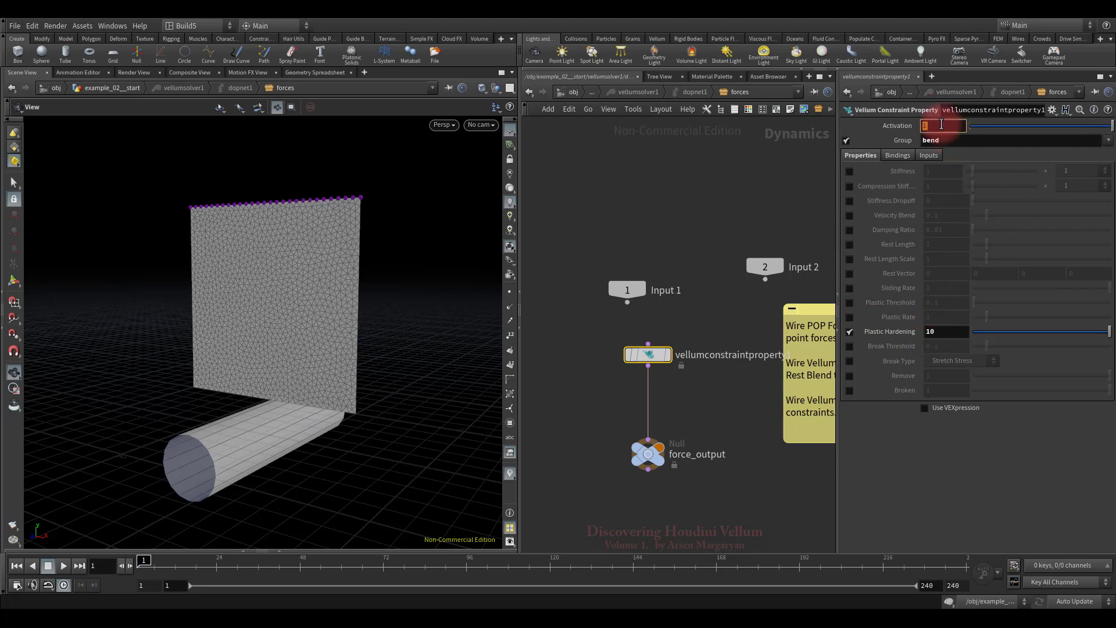
type("$F")
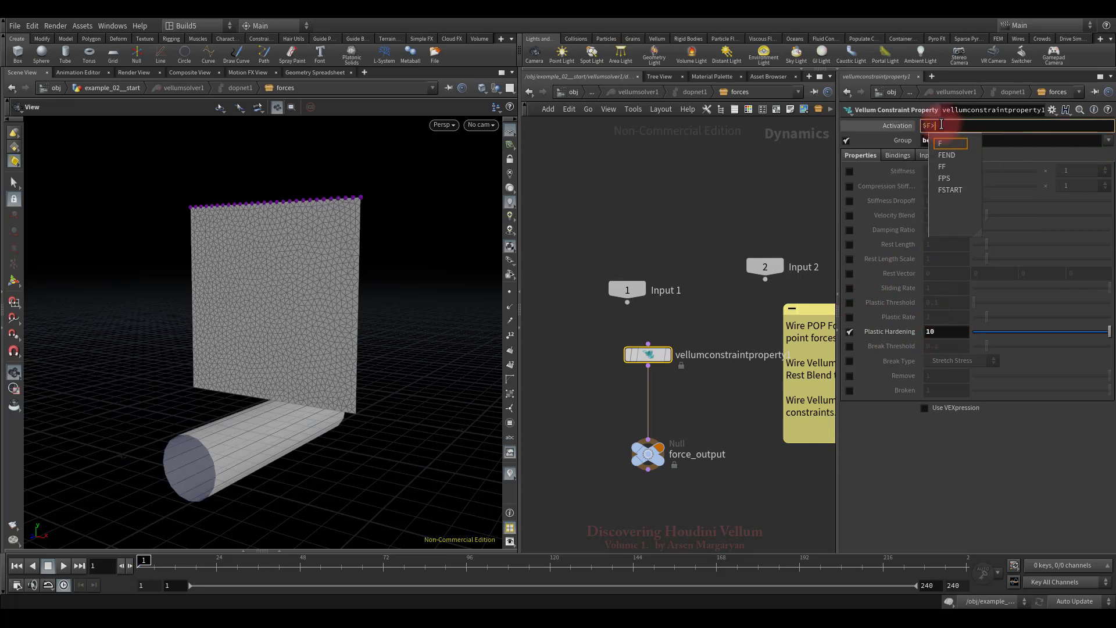
type(">80")
key("Return")
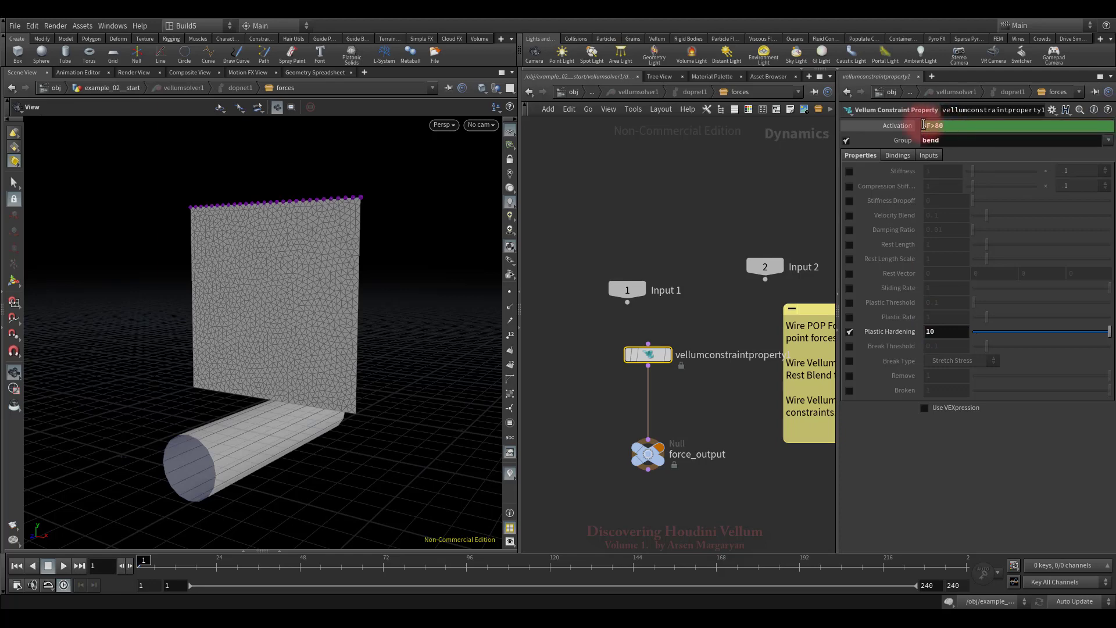
Return to the example_02__start network and play the hanging cloth simulation to test the mid-simulation hardening, rewinding to the first frame.
left_click(593, 94)
left_click(63, 567)
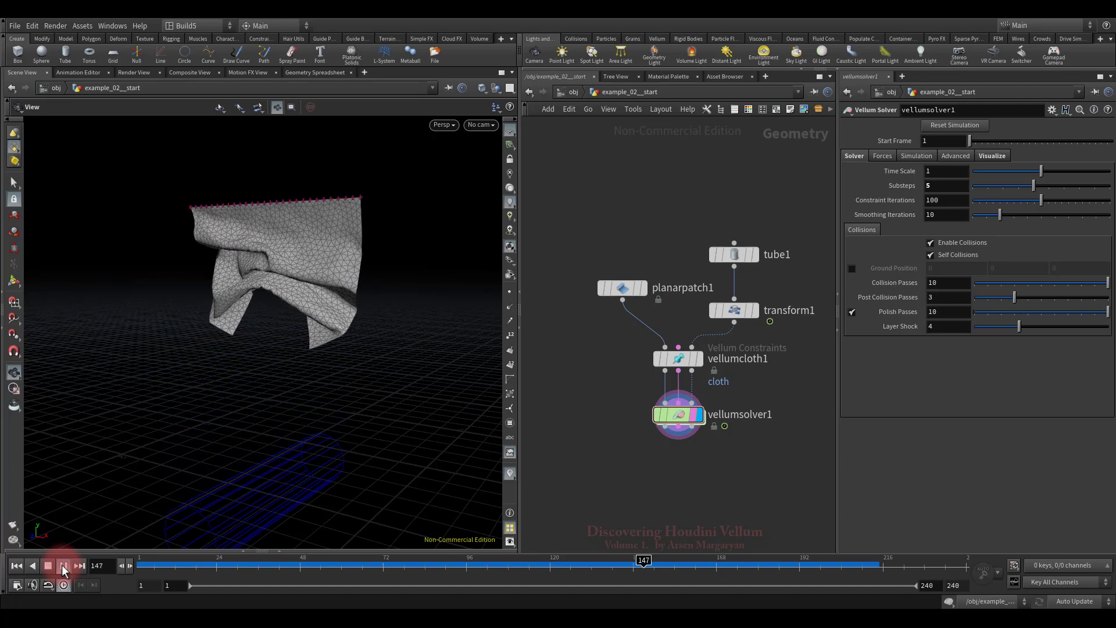
left_click(48, 565)
left_click(16, 565)
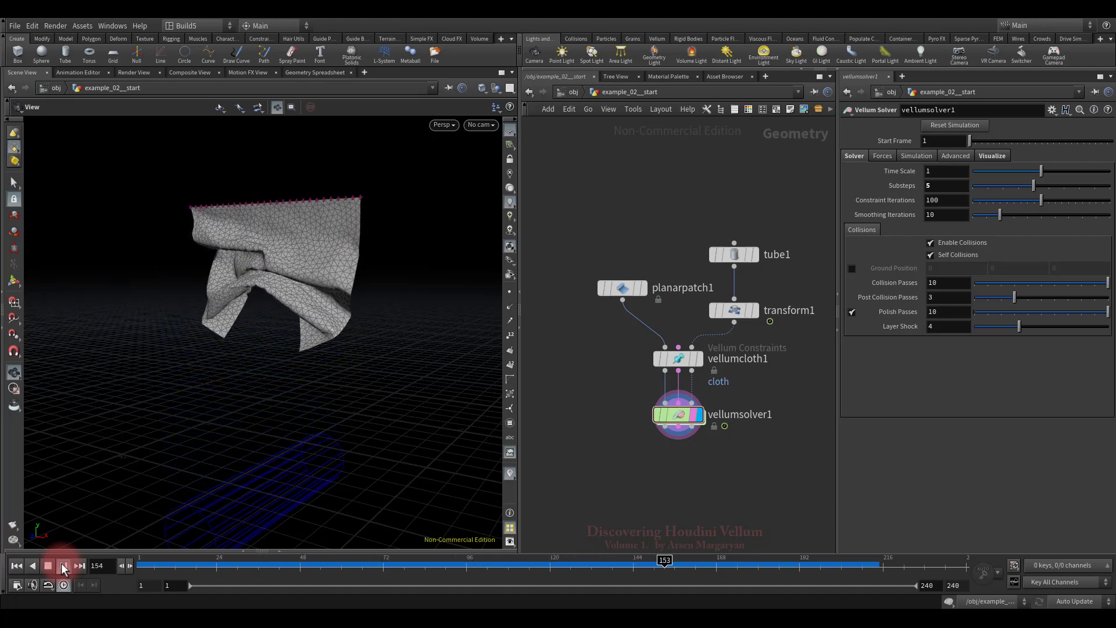
left_click(64, 568)
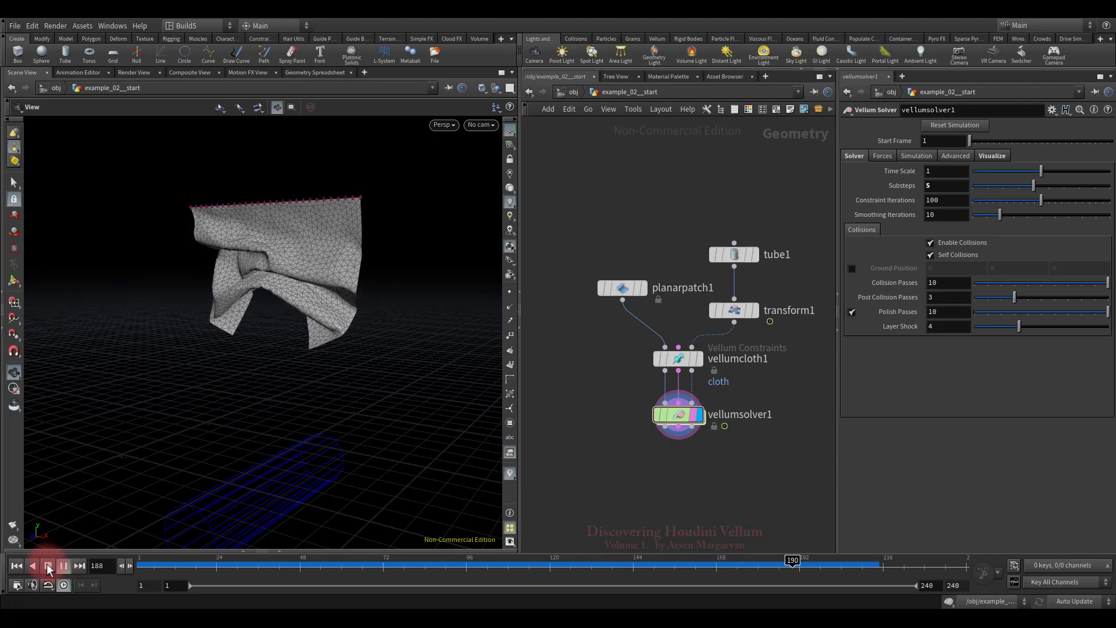
left_click(17, 565)
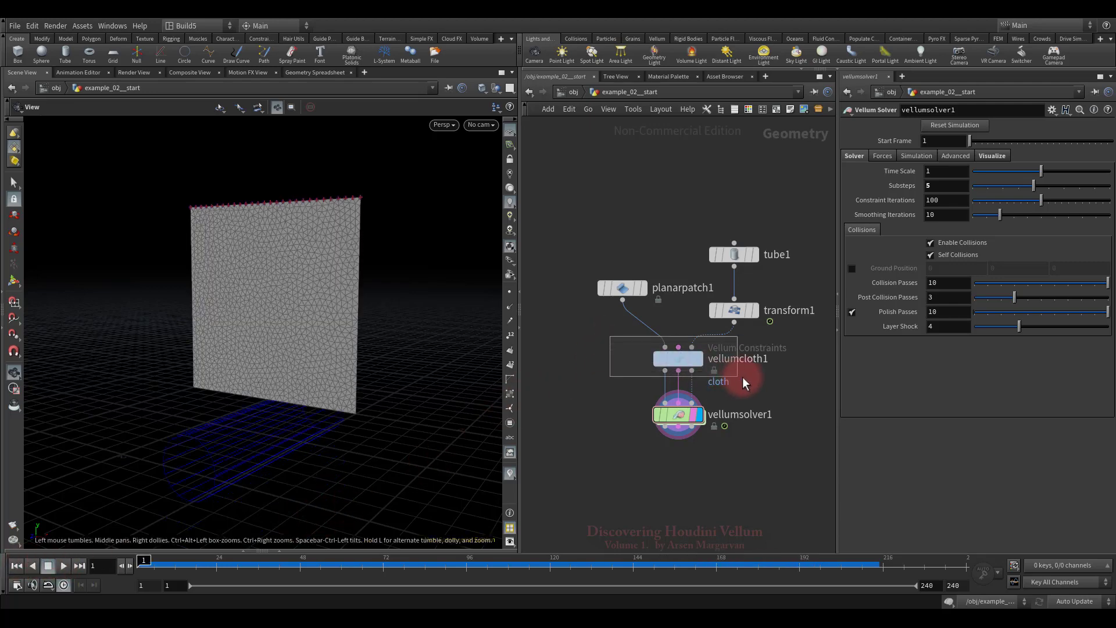
left_click_drag(742, 377, 755, 380)
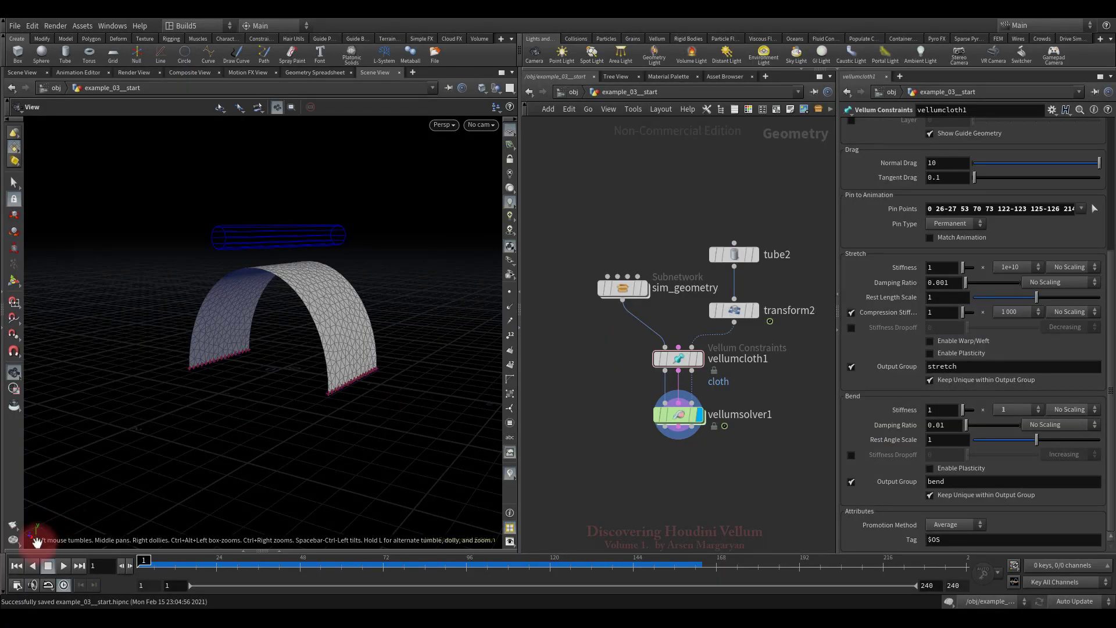
Play the arch simulation in example_03__start, return to the first frame, and check the Substeps of vellumsolver1.
left_click(64, 565)
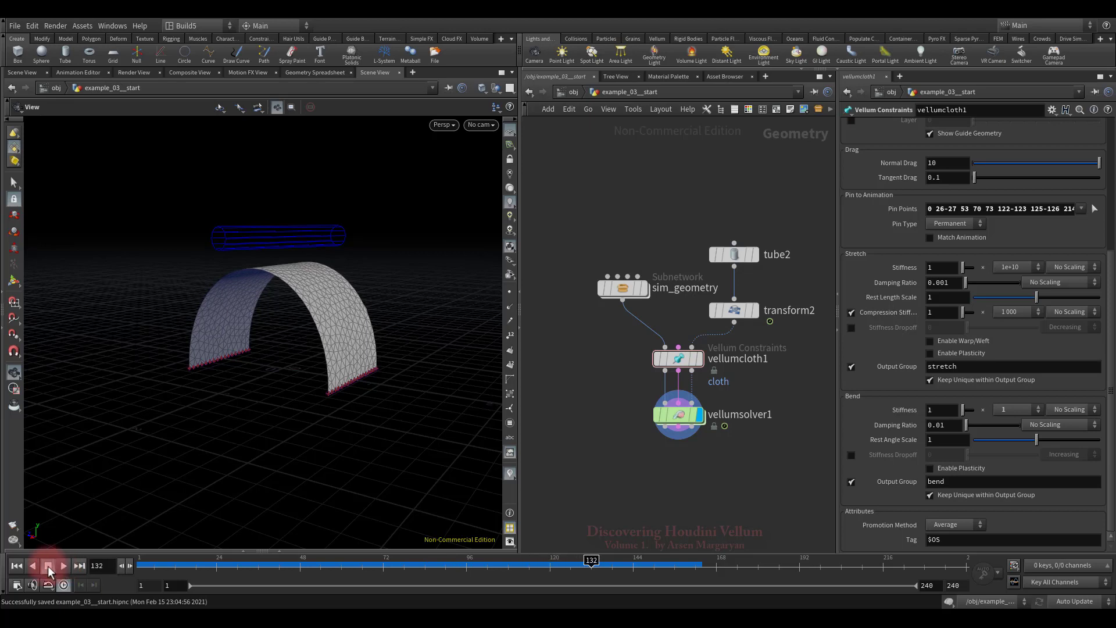
left_click(17, 566)
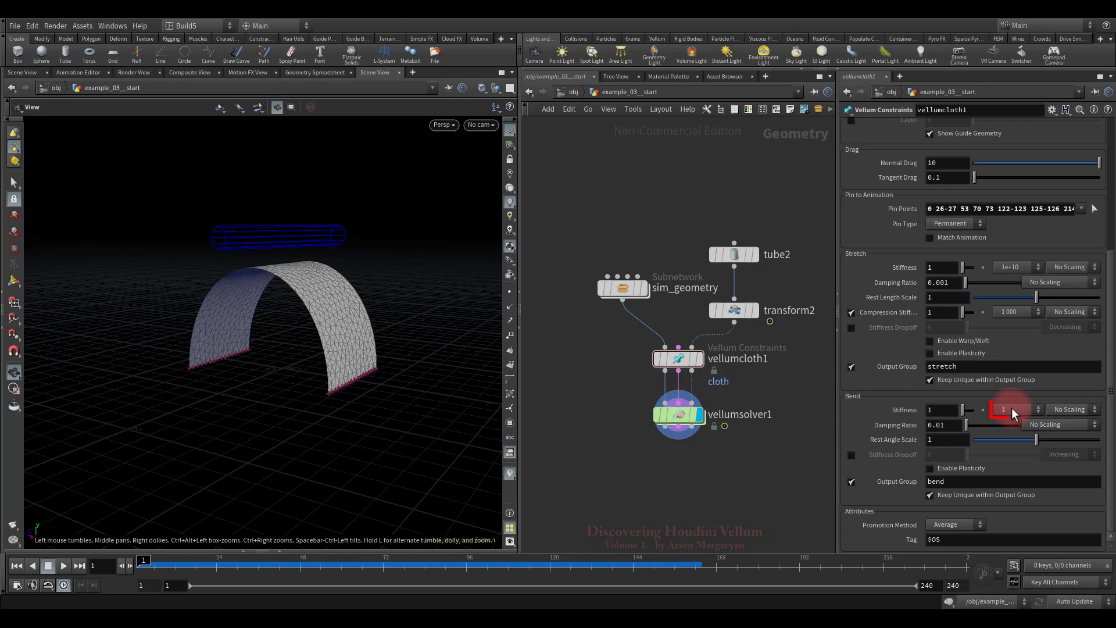
left_click_drag(596, 380, 744, 454)
left_click(949, 187)
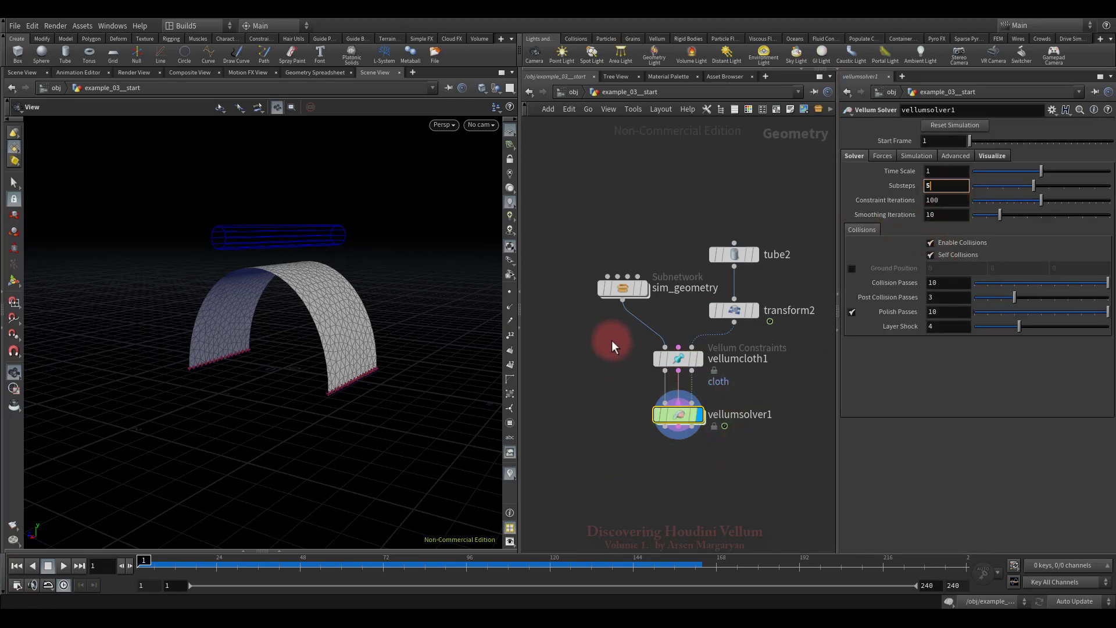
Enable bend plasticity on the arch's vellumcloth1 with Threshold 5 and Rate 100, keeping Hardening at 1.
left_click(695, 370)
left_click(929, 468)
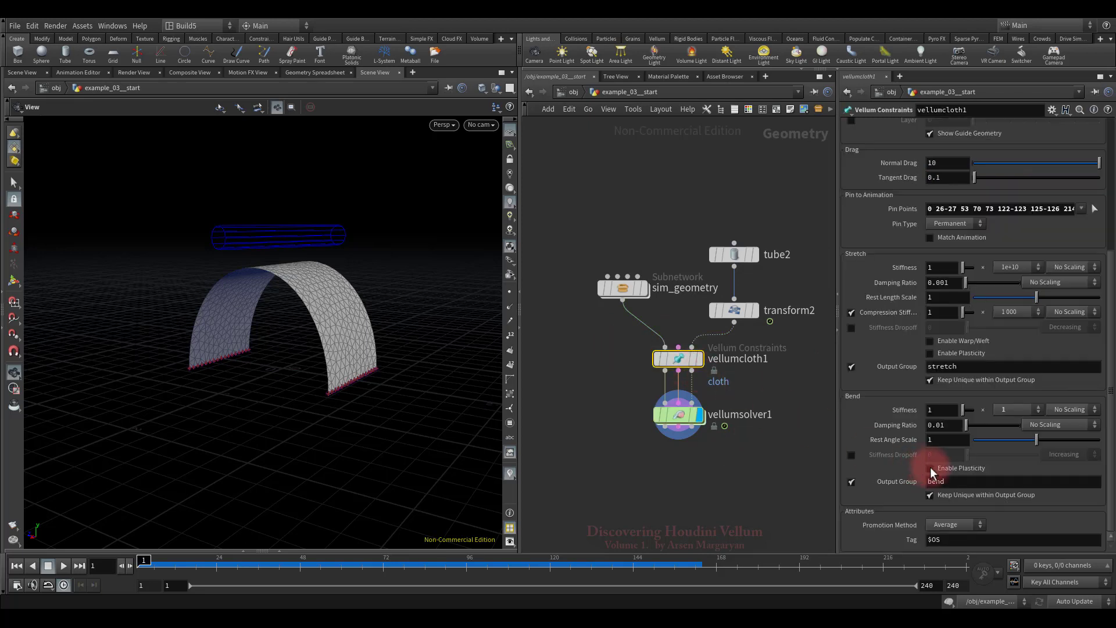
scroll(959, 463, "down", 2)
left_click(947, 447)
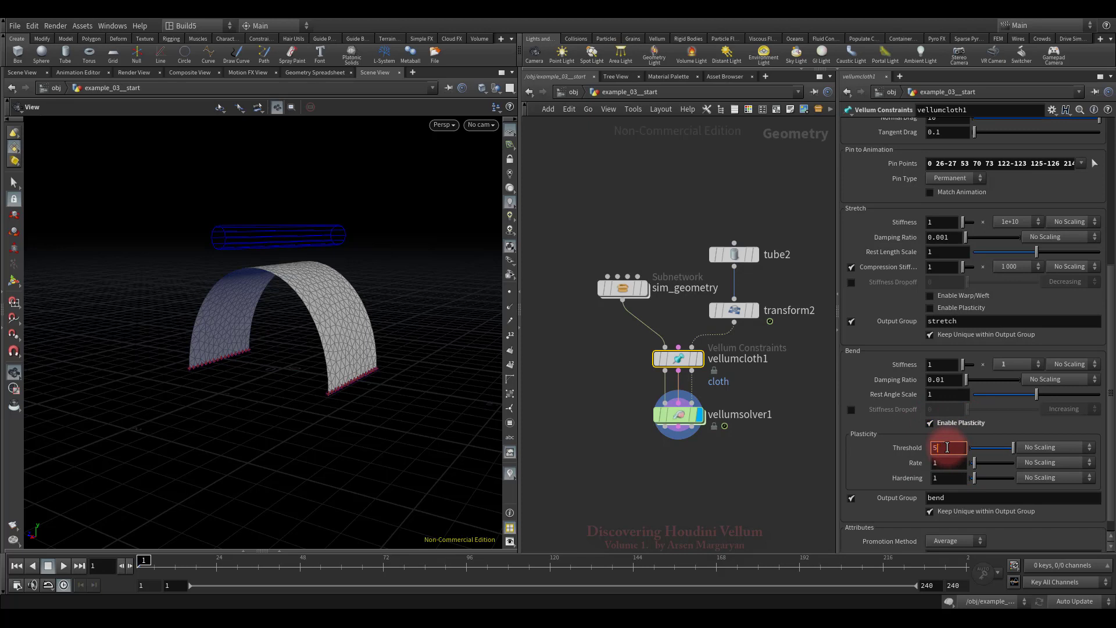
type("5")
left_click(946, 462)
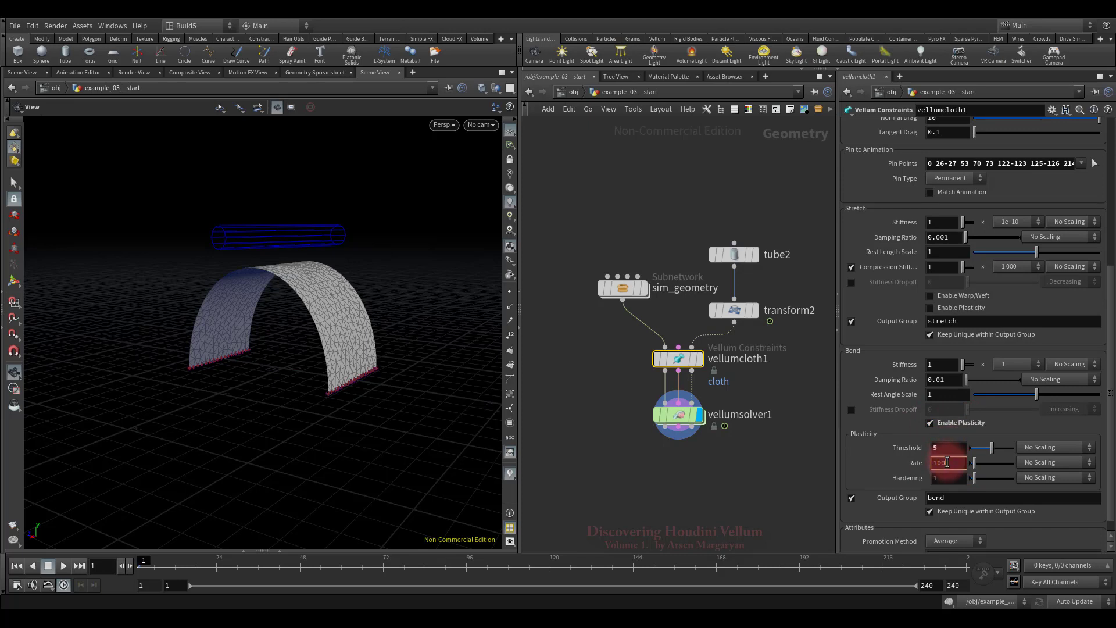
type("100")
left_click(949, 480)
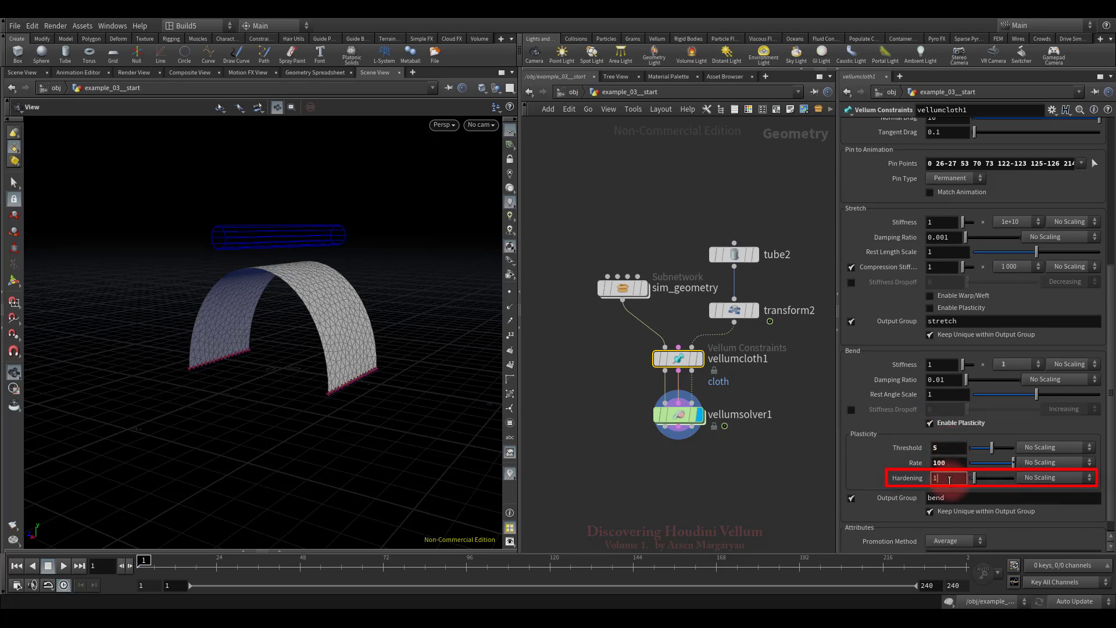
key("Return")
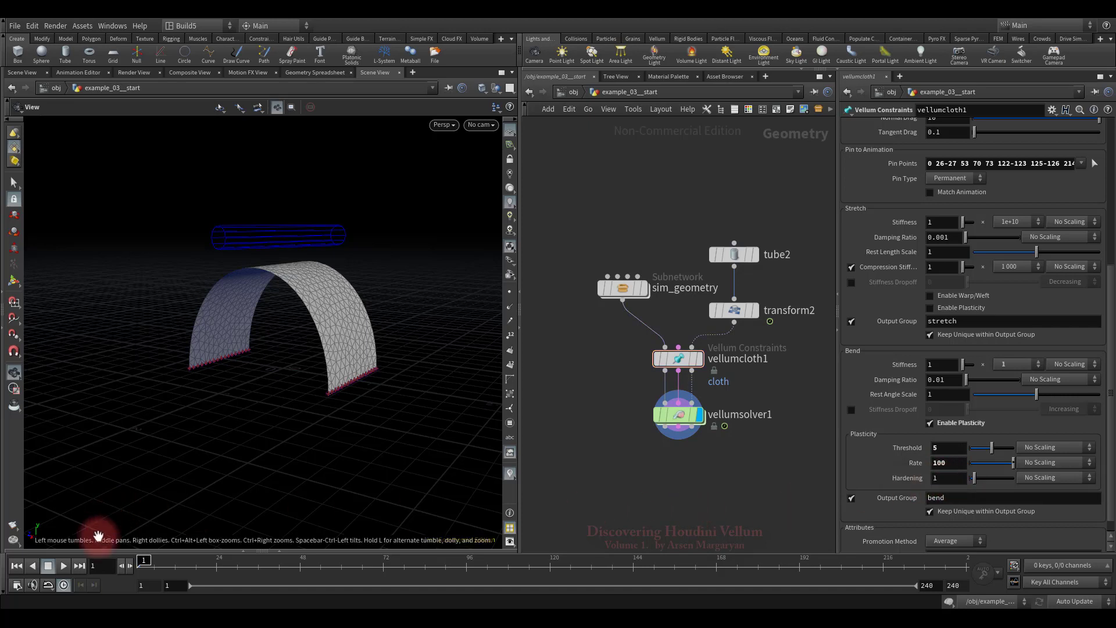
Play the arch simulation to test the plasticity with Hardening at 1, and return to the first frame.
left_click(63, 566)
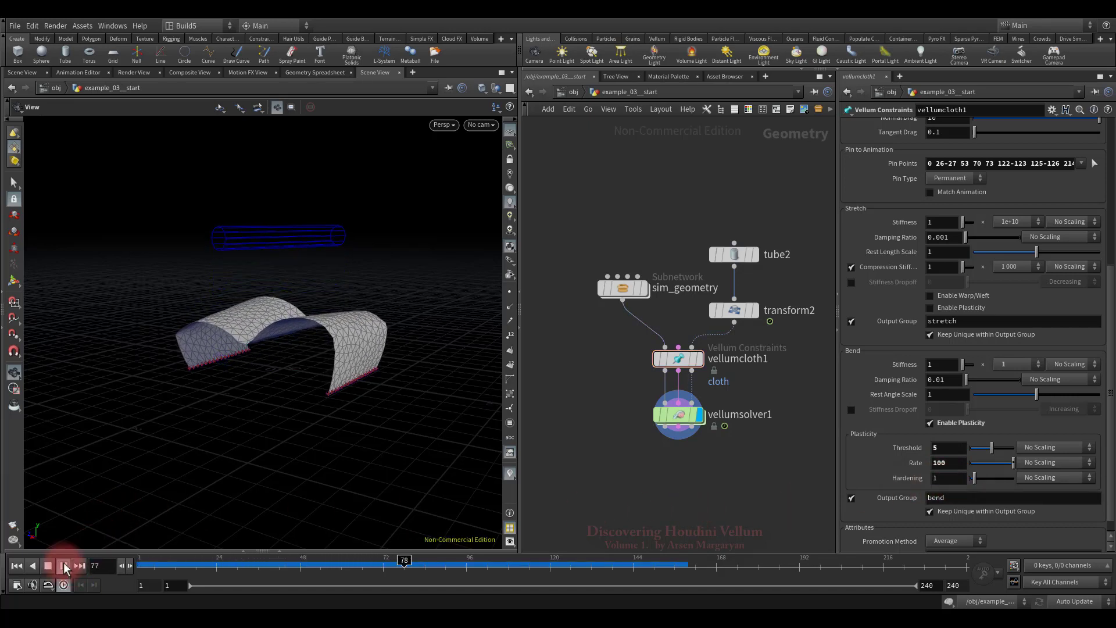
left_click(49, 565)
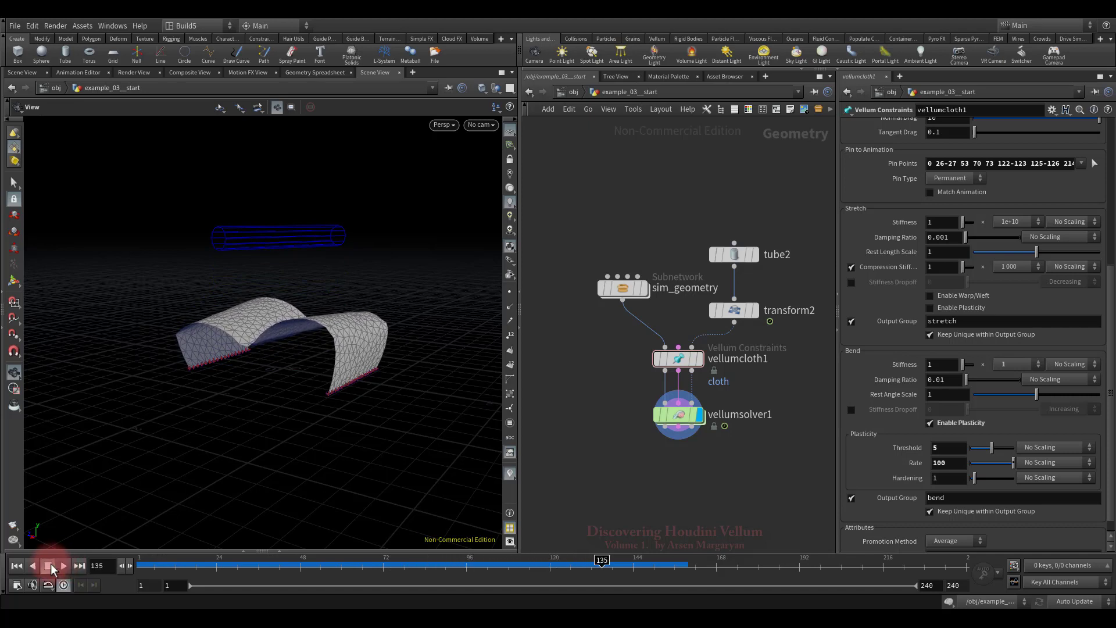
left_click(16, 567)
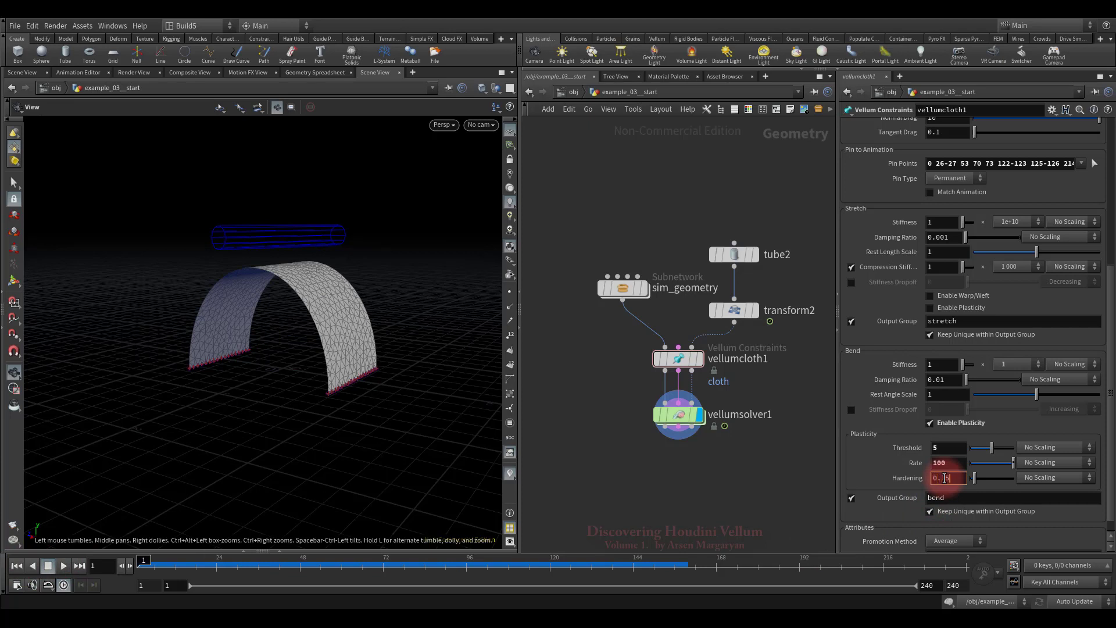
Set the arch's plasticity Hardening to 0.75, play the simulation to test it, and return to the first frame.
key("Return")
left_click(64, 567)
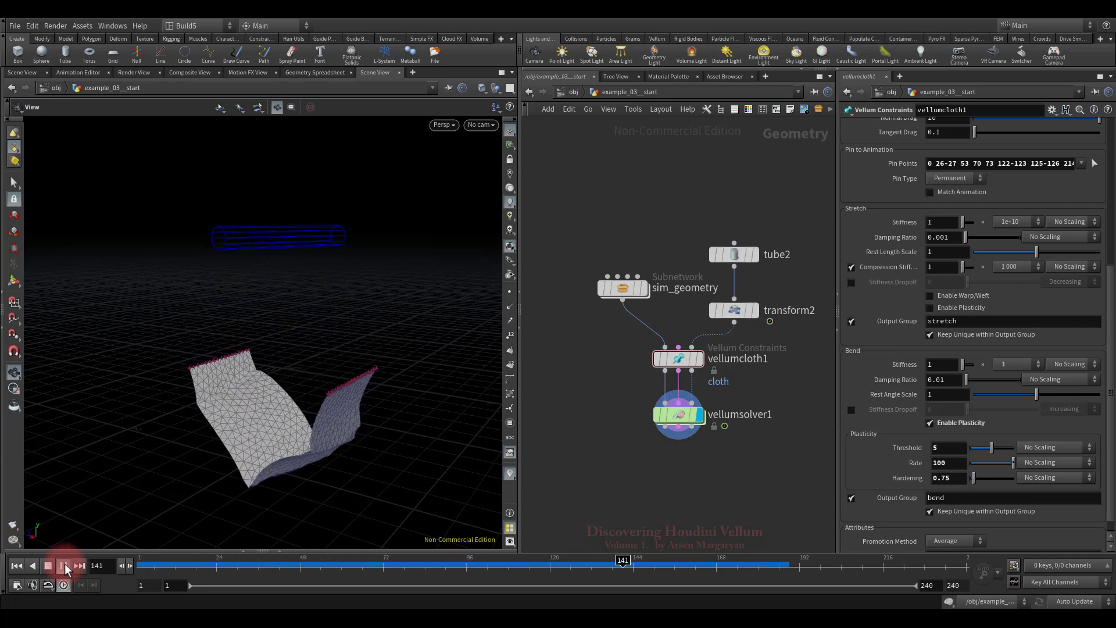
key("ctrl+Up")
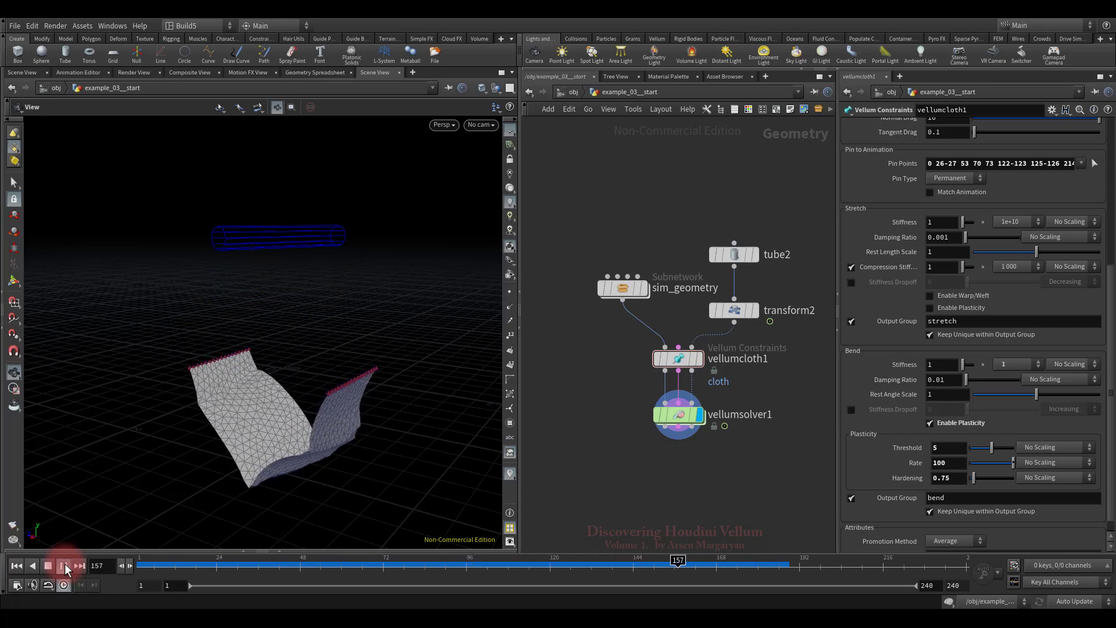
key("ctrl+Up")
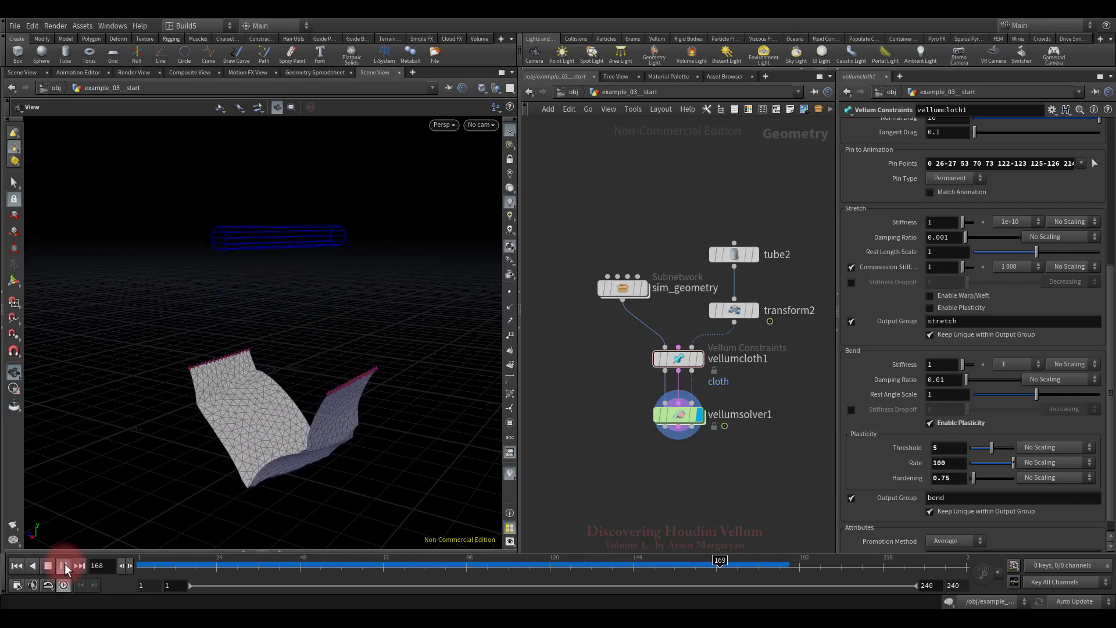
left_click(16, 566)
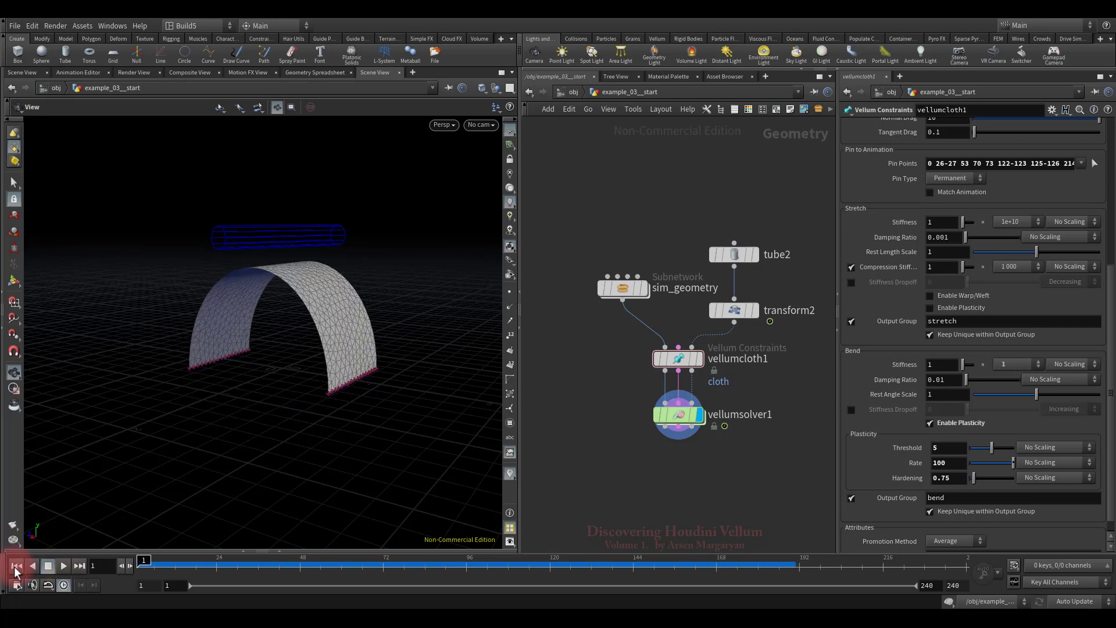
Set the arch's plasticity Hardening to 0.5, play the simulation to test it, and return to the first frame.
left_click(863, 499)
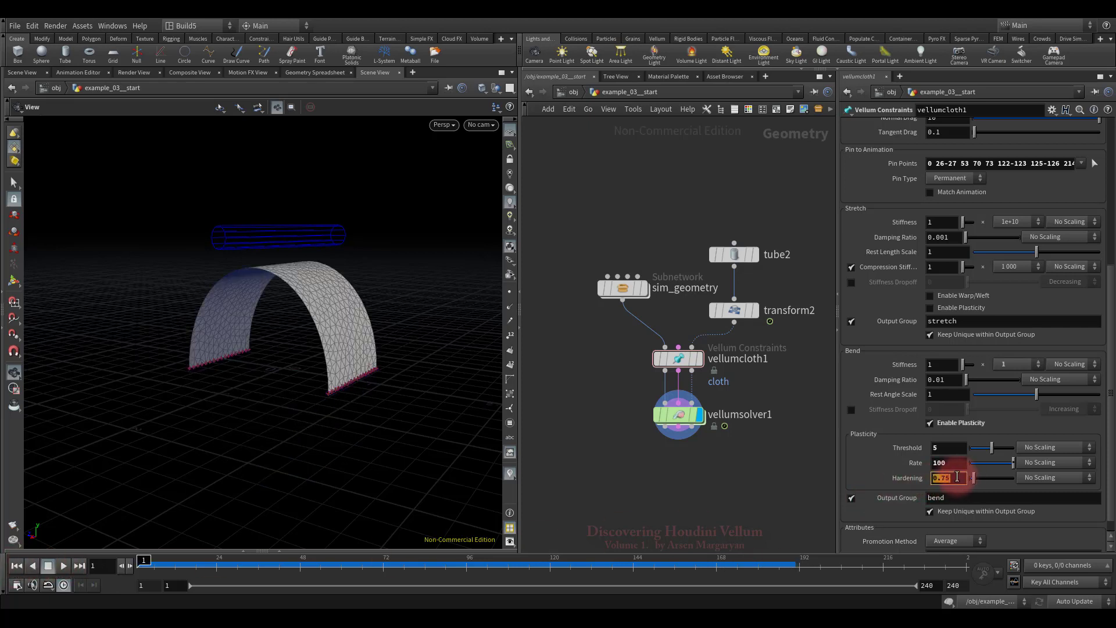
left_click(63, 566)
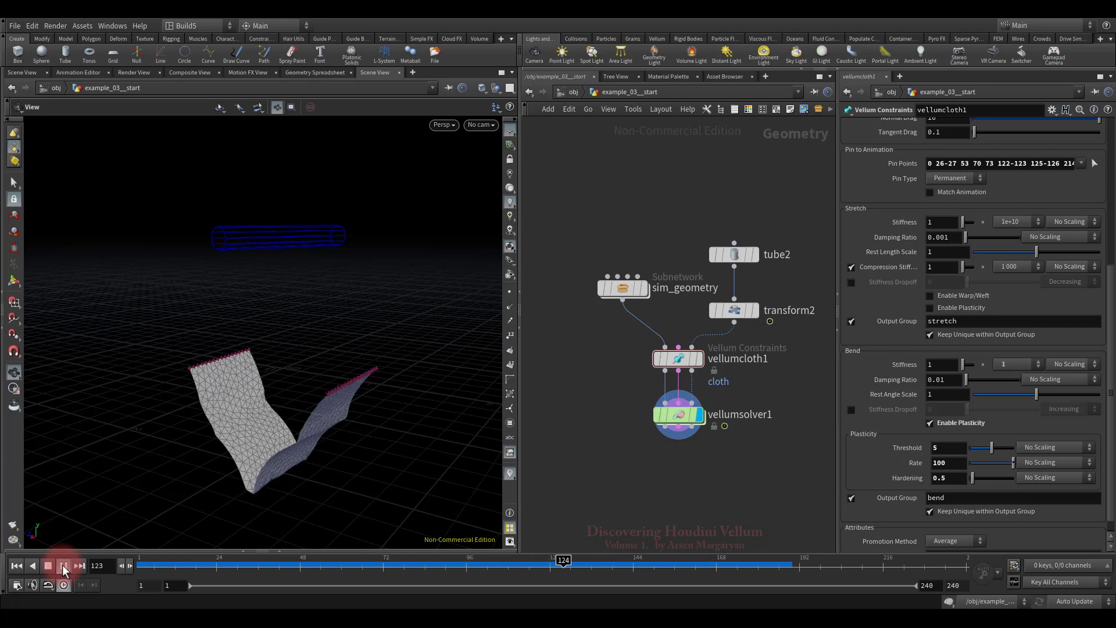
left_click(64, 567)
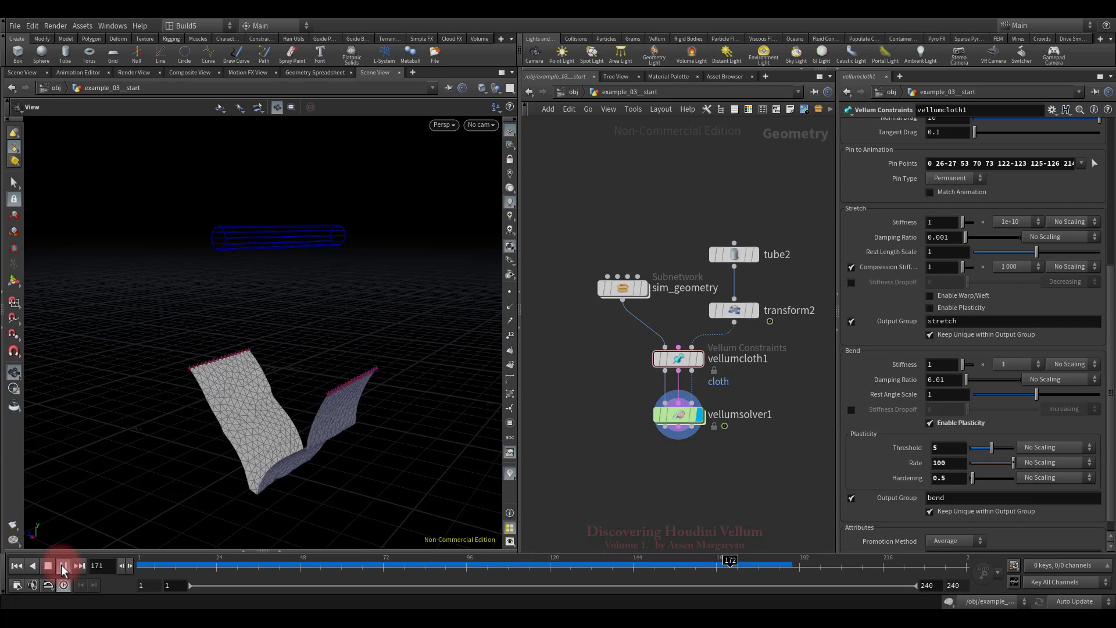
left_click(17, 566)
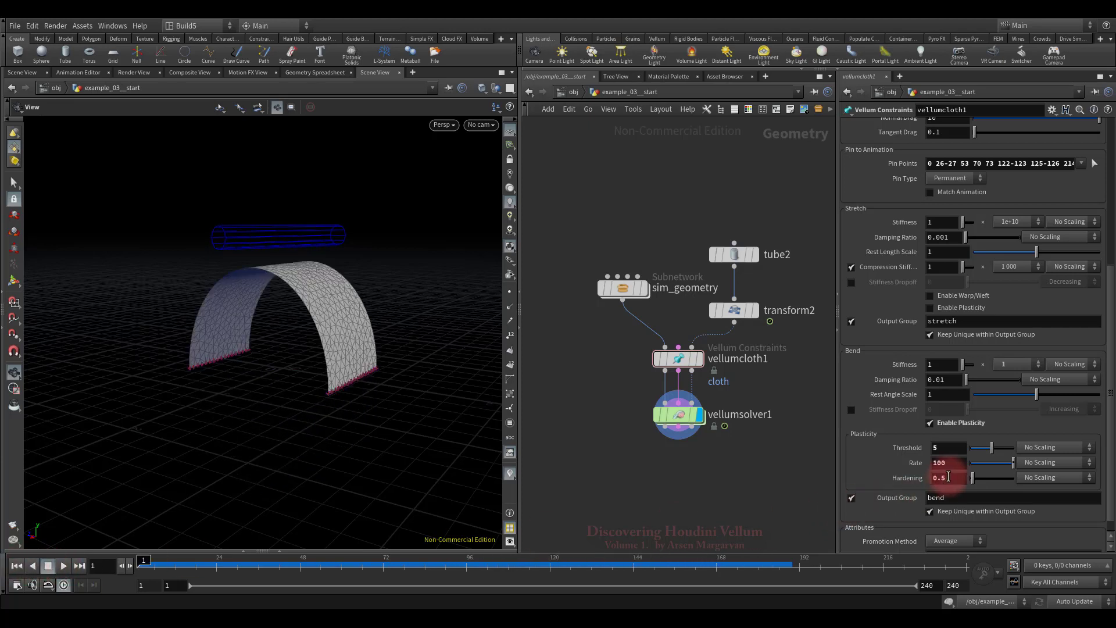
Set the arch's plasticity Hardening to 0, play the simulation to test it, and return to the first frame.
left_click(757, 488)
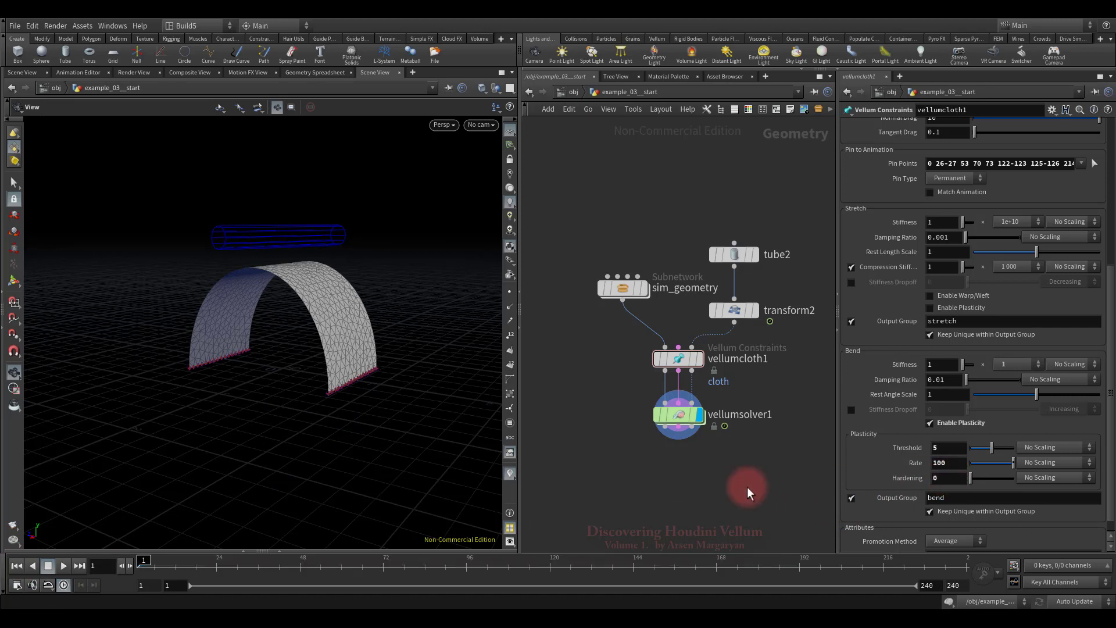
left_click(64, 566)
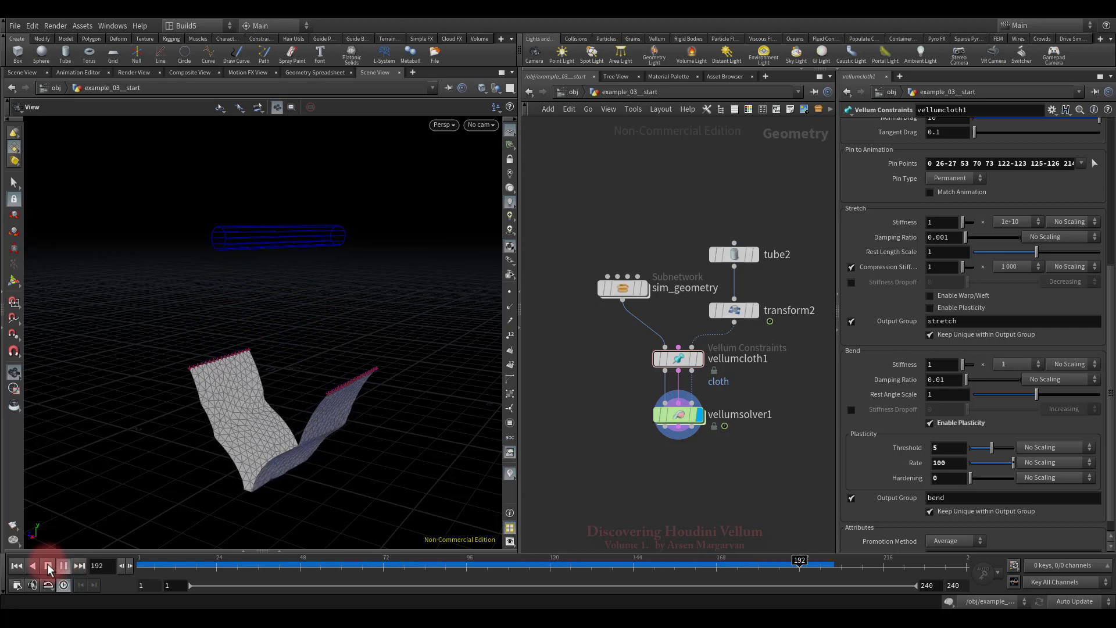
left_click(15, 566)
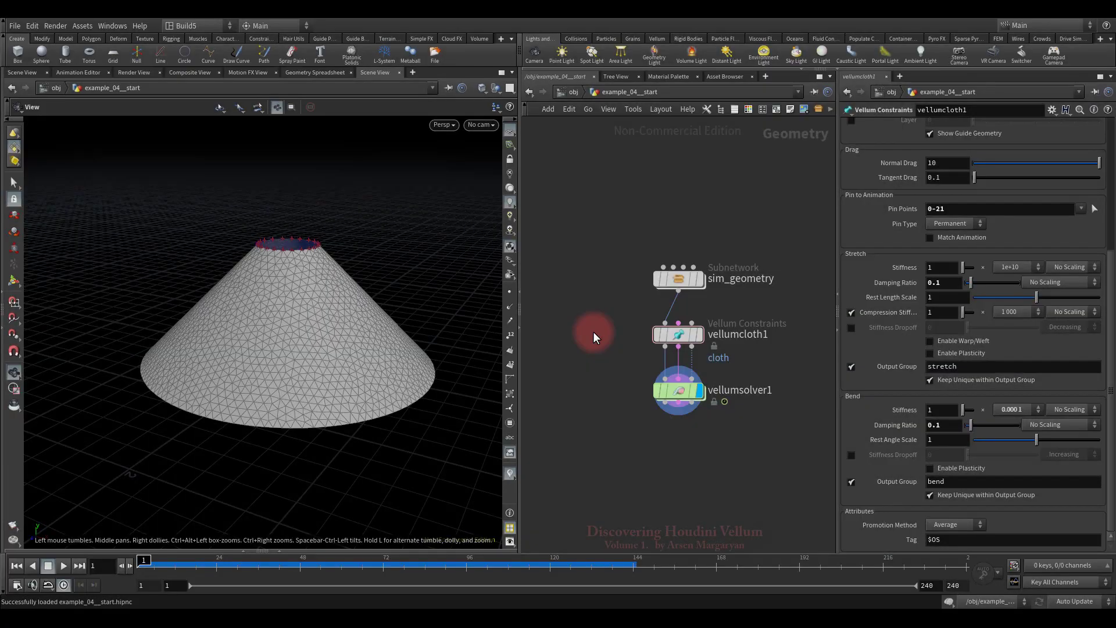
Play the cone cloth simulation in example_04__start and return to the first frame.
left_click(64, 565)
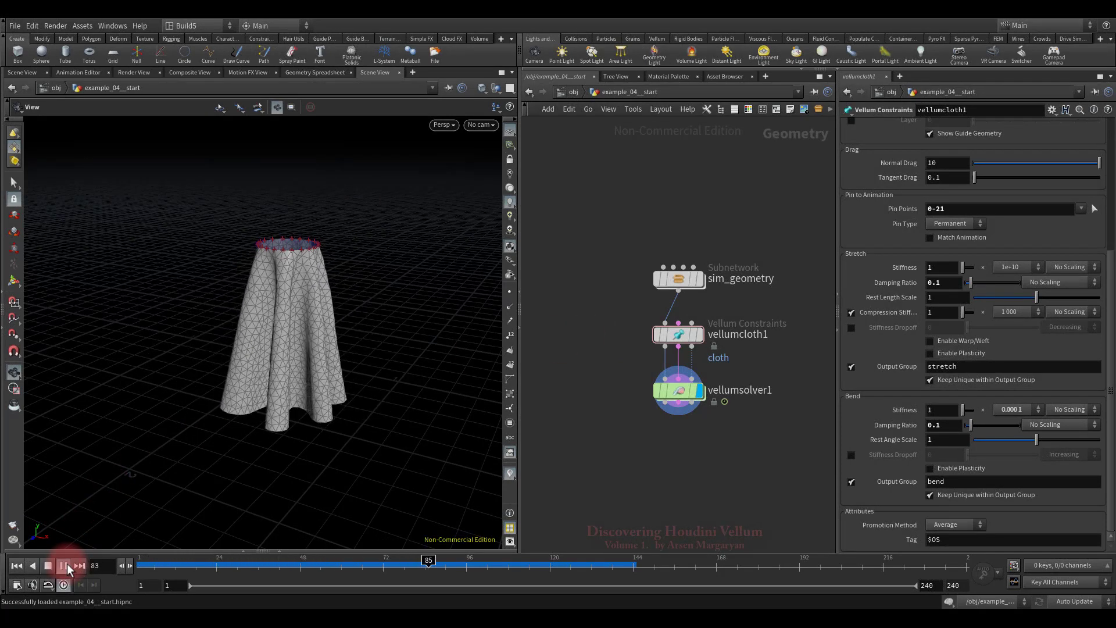
left_click(17, 565)
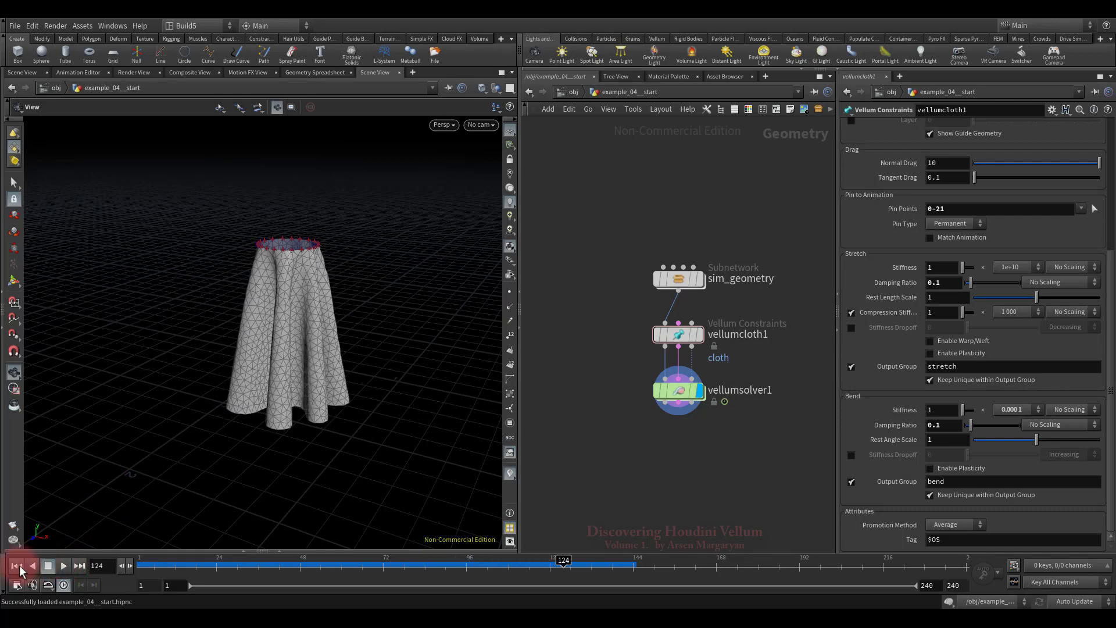
left_click(741, 499)
Check the bend and stretch Damping Ratio on vellumcloth1 and the Substeps on vellumsolver1.
left_click(948, 426)
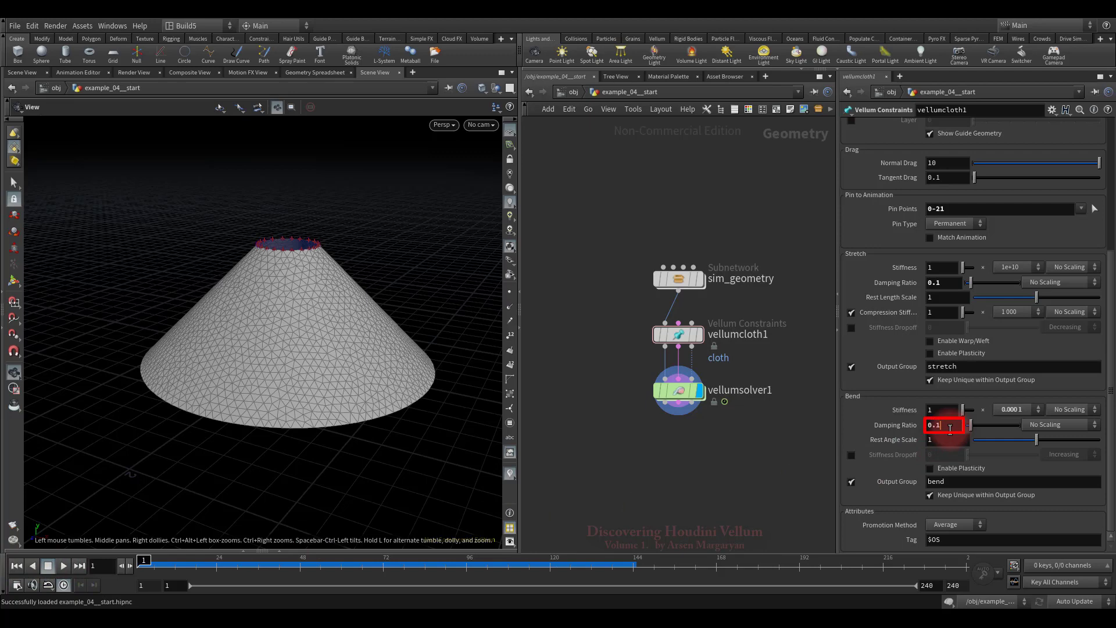
left_click(945, 283)
left_click_drag(684, 373, 730, 430)
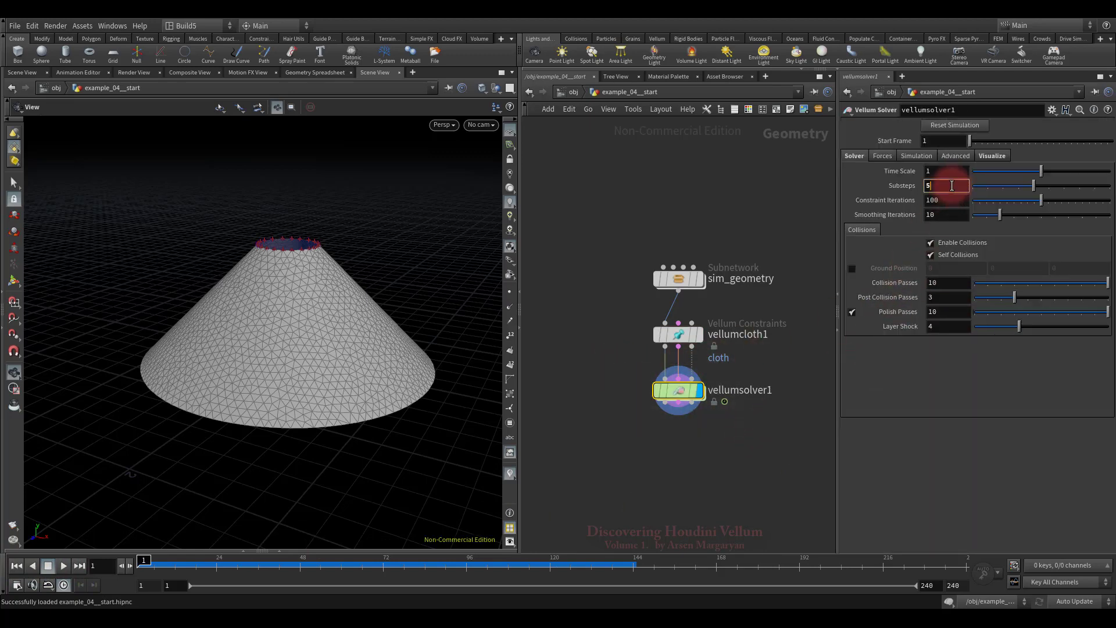
left_click(778, 437)
Move vellumsolver1 down and insert a Vellum Constraints node between vellumcloth1 and the solver.
left_click_drag(683, 395, 683, 462)
key("Tab")
type("v")
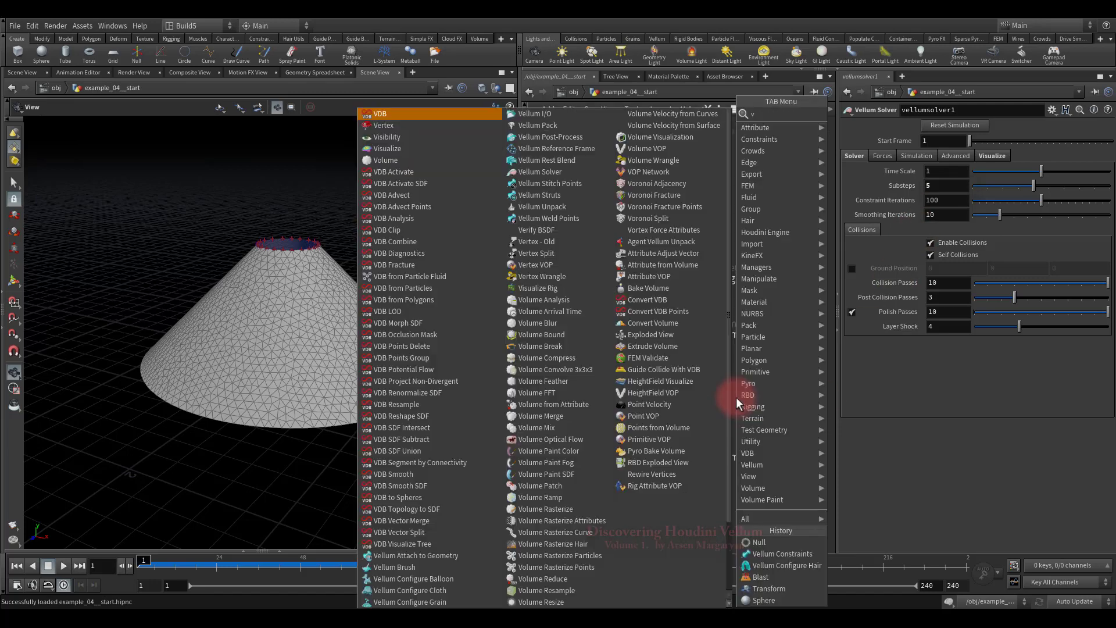
type("ell")
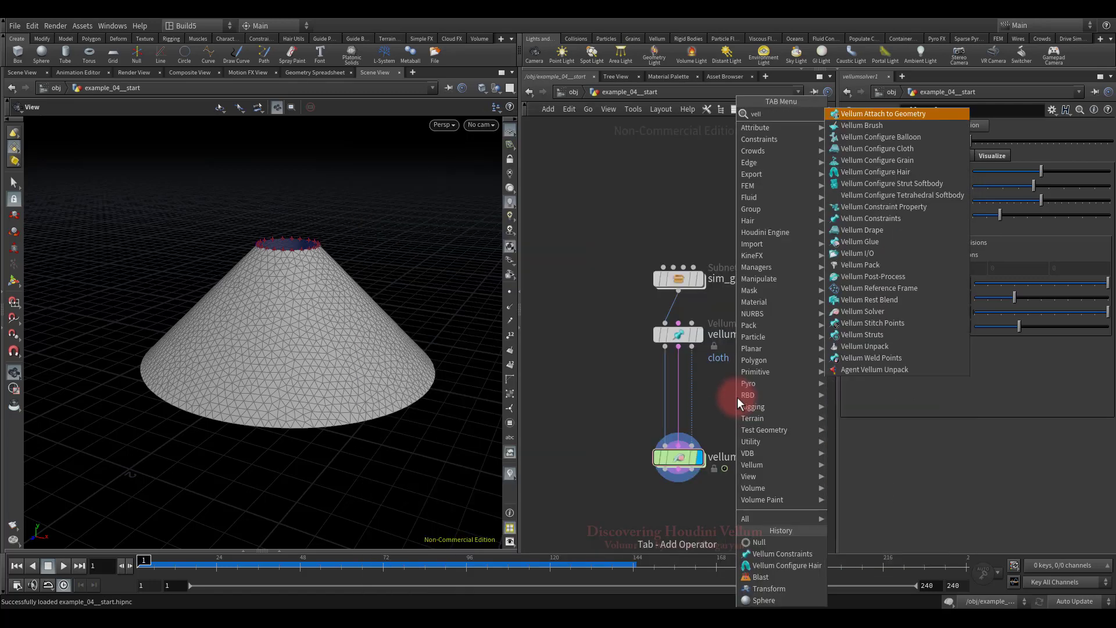
left_click(870, 218)
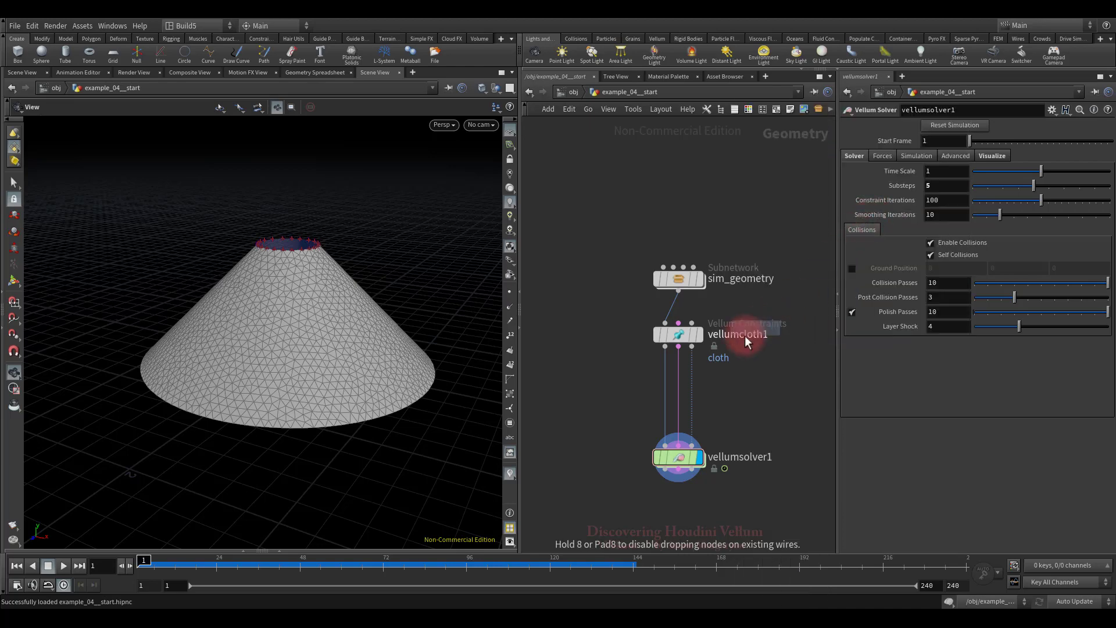
left_click(678, 392)
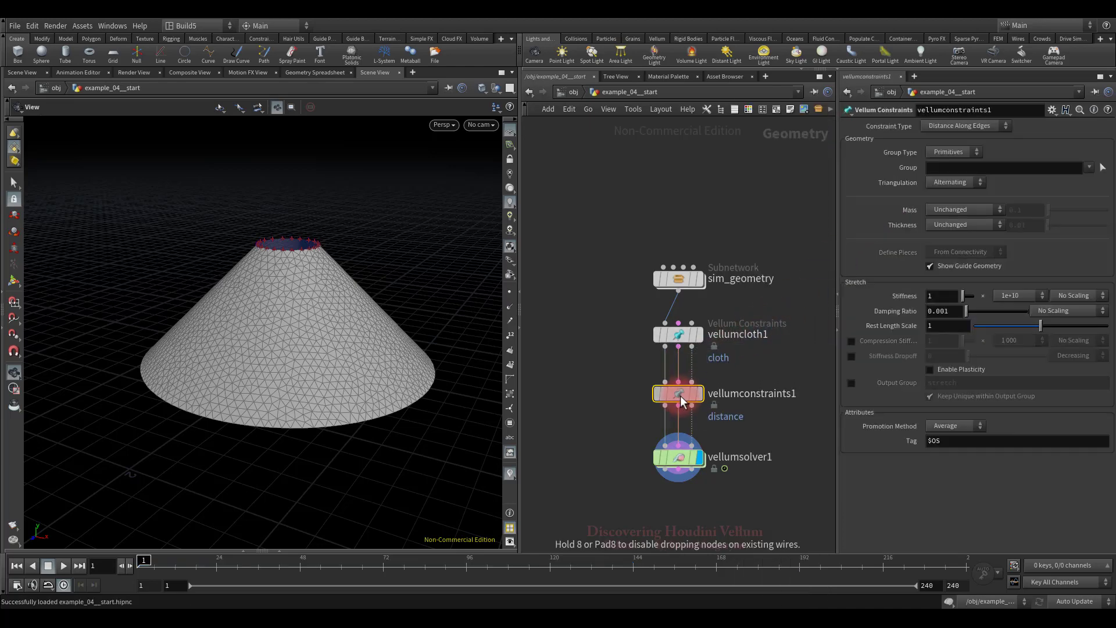
Set vellumconstraints1 to Bend Across Triangles with a stiffness multiplier of 1e+10 and a Damping Ratio of 0.1.
left_click(971, 128)
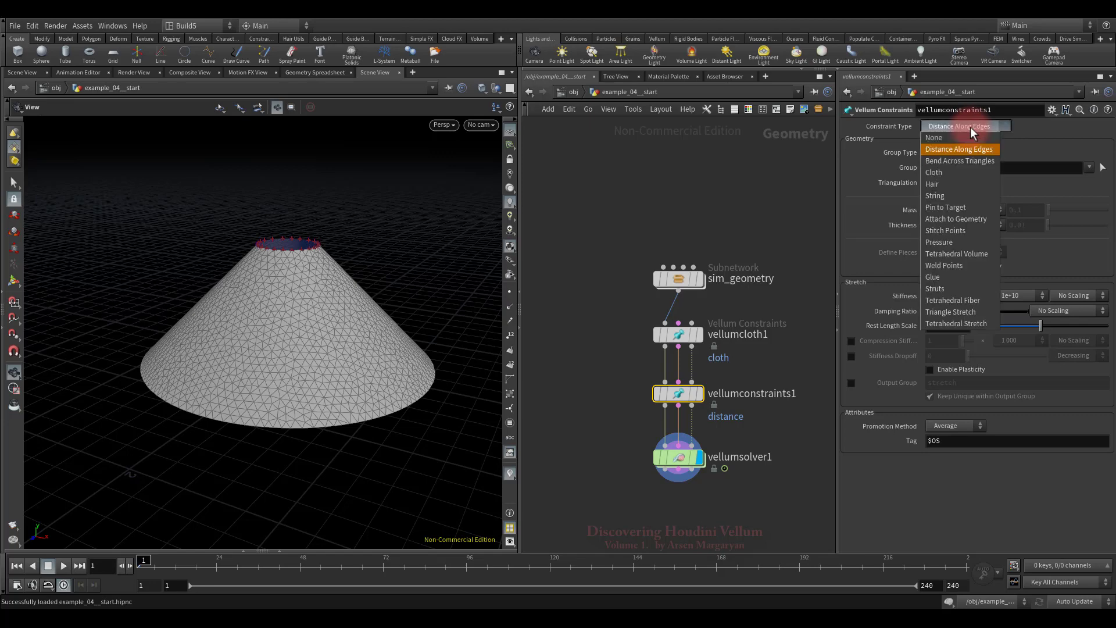
left_click(958, 161)
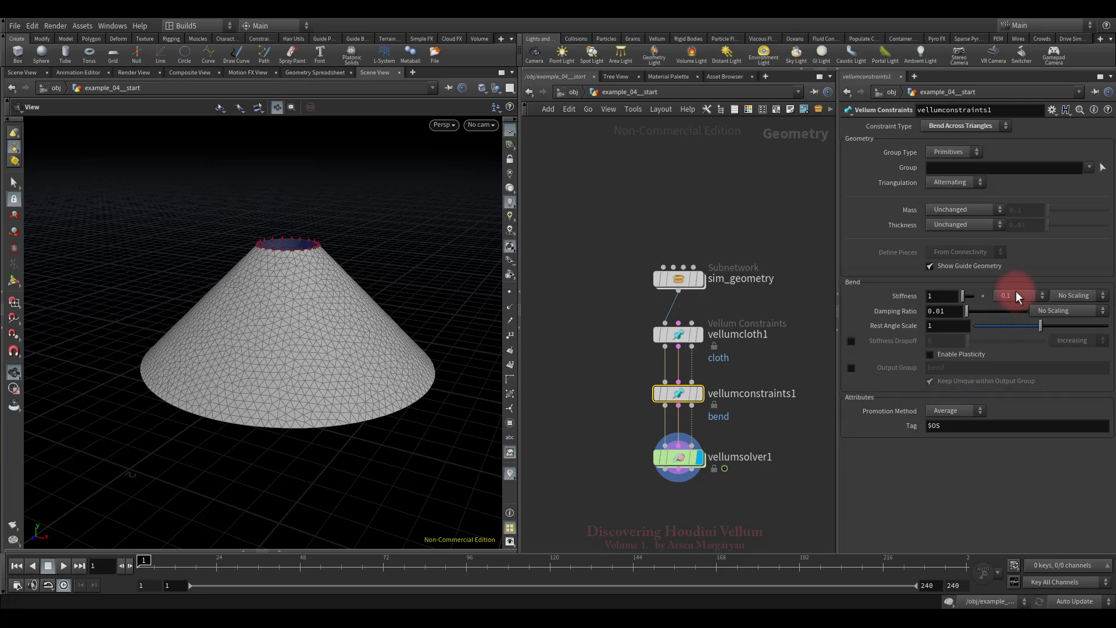
left_click(1016, 293)
left_click(1009, 308)
left_click(952, 311)
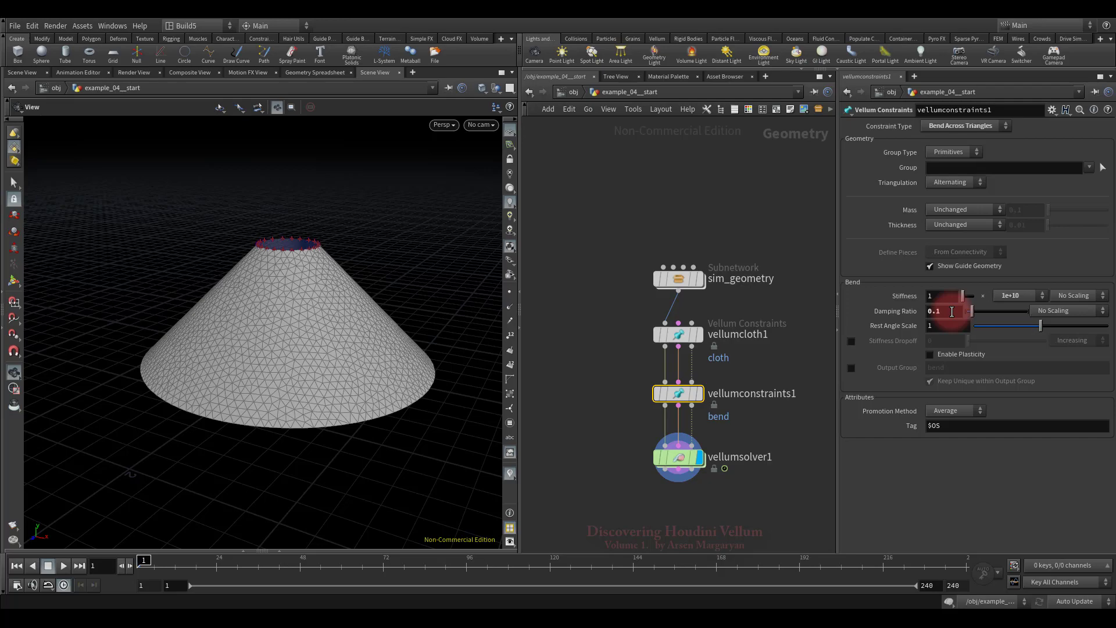
Restrict the bend constraint's Group to the primitives in the lower left half of the cone, selected in the front view.
left_click(1104, 168)
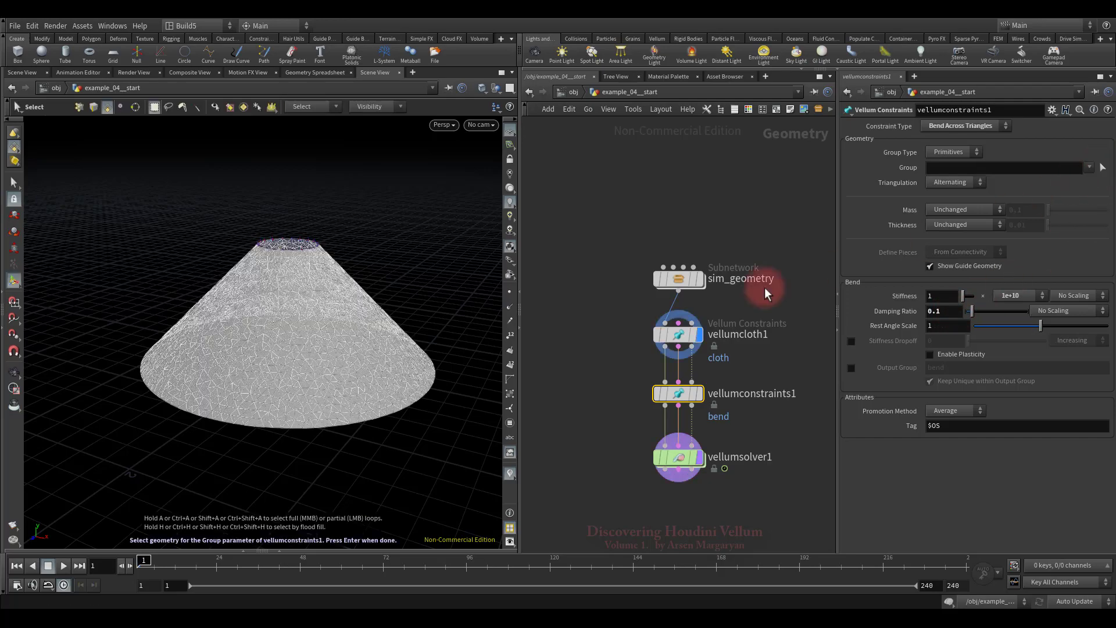
scroll(383, 343, "up", 3)
left_click_drag(399, 343, 418, 331)
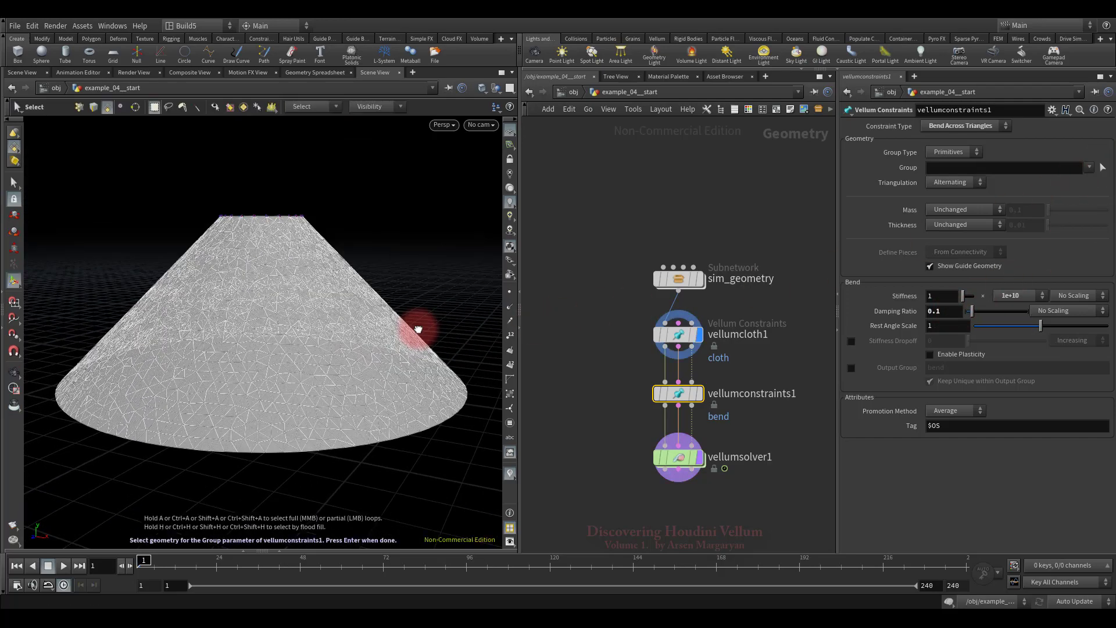
key("space+3")
left_click_drag(68, 344, 295, 408)
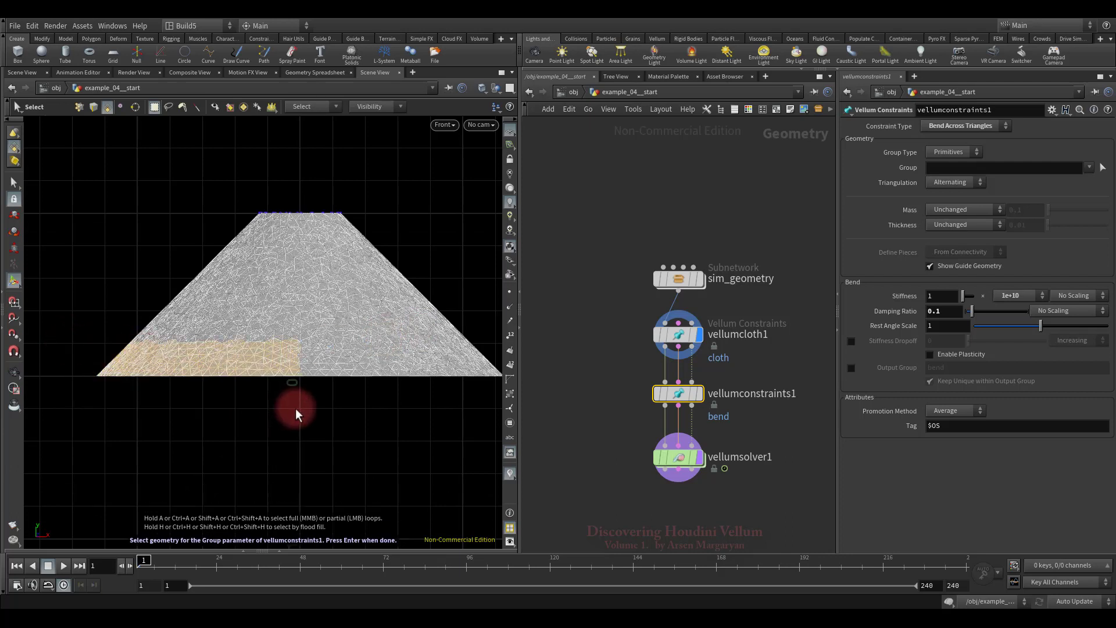
key("Return")
key("space+1")
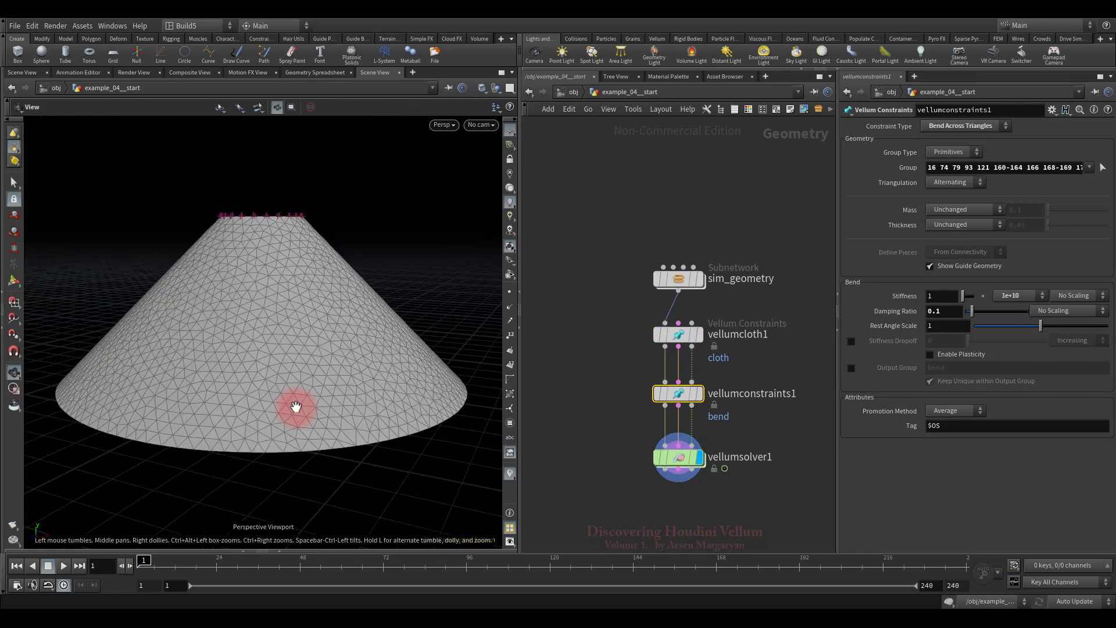
Display vellumconstraints1 and inspect its guide geometry on the cone.
left_click_drag(322, 337, 341, 366)
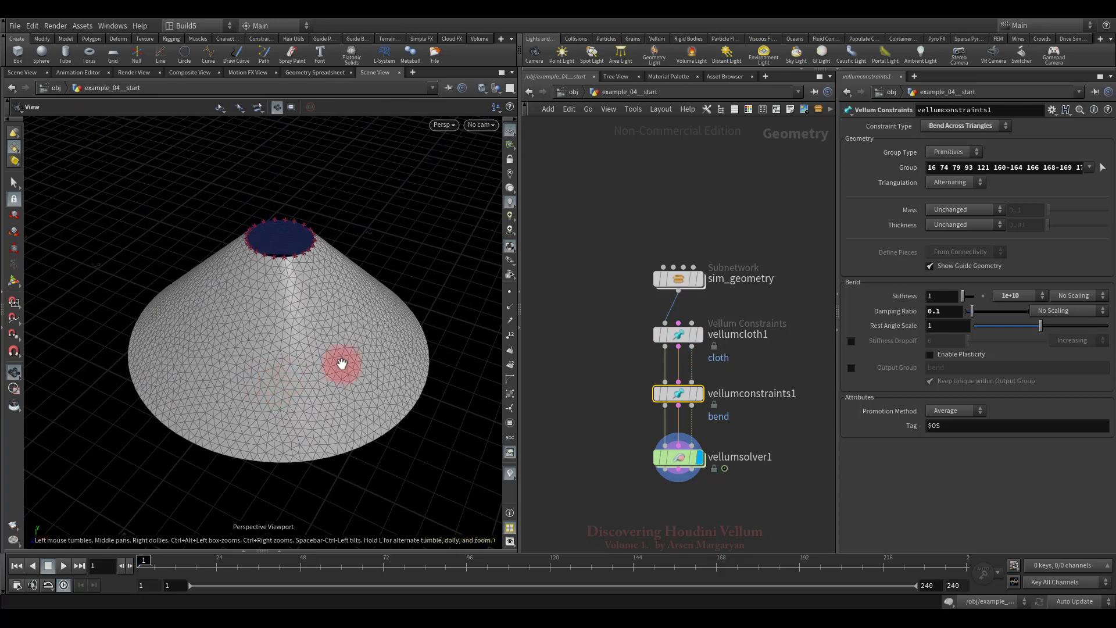
left_click(700, 395)
left_click_drag(297, 411, 291, 368)
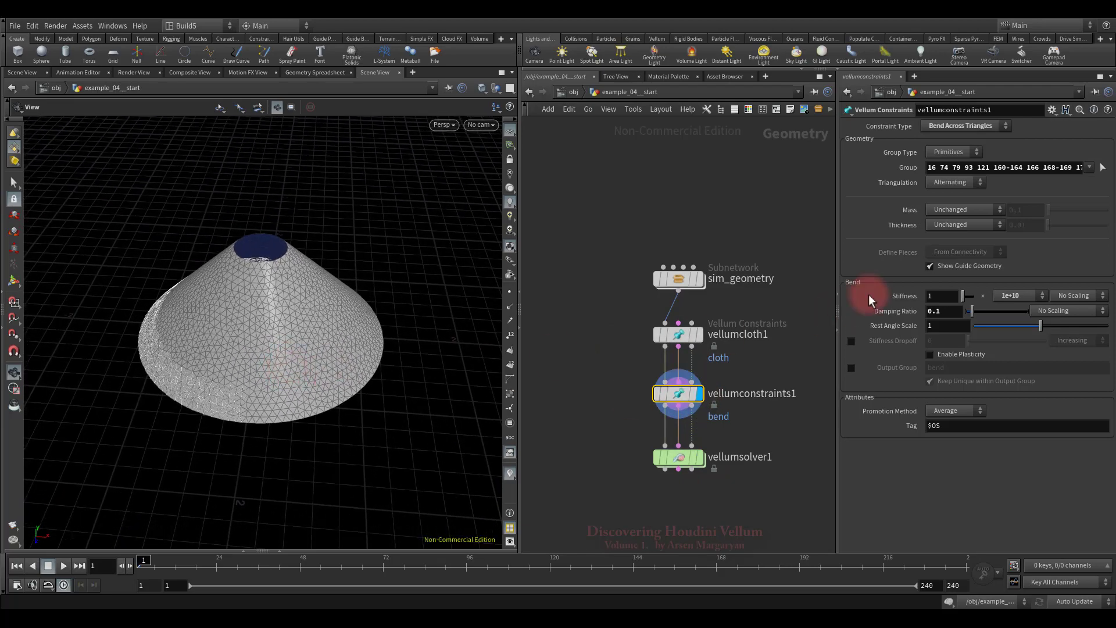
left_click(929, 266)
Add a Null node and wire the constraint geometry output of vellumconstraints1 into it.
key("Tab")
type("nul")
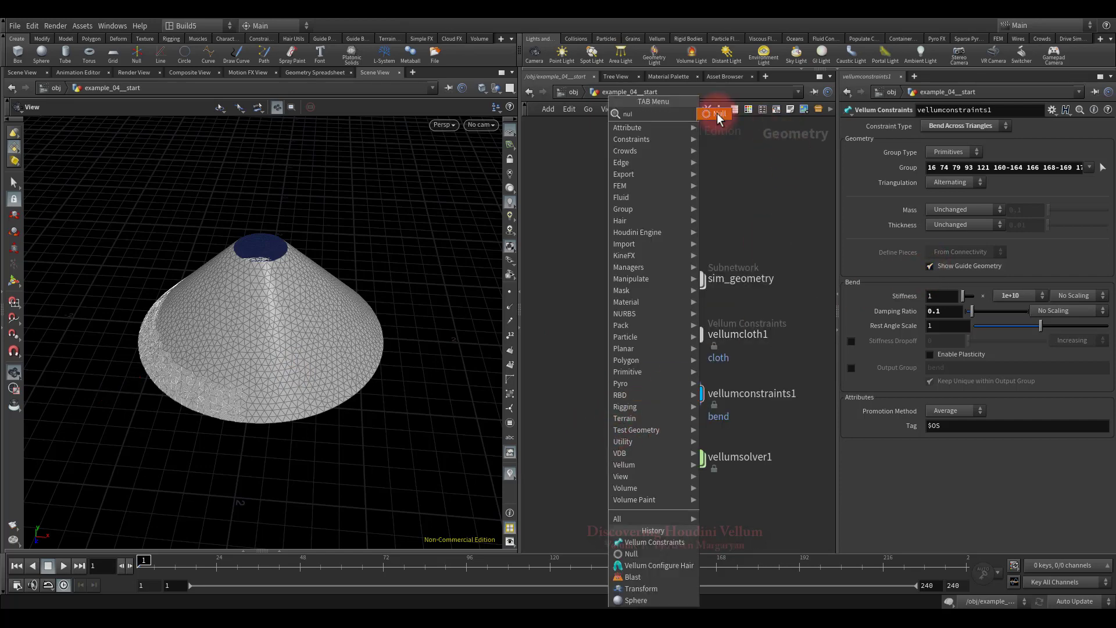
left_click(716, 113)
left_click(584, 456)
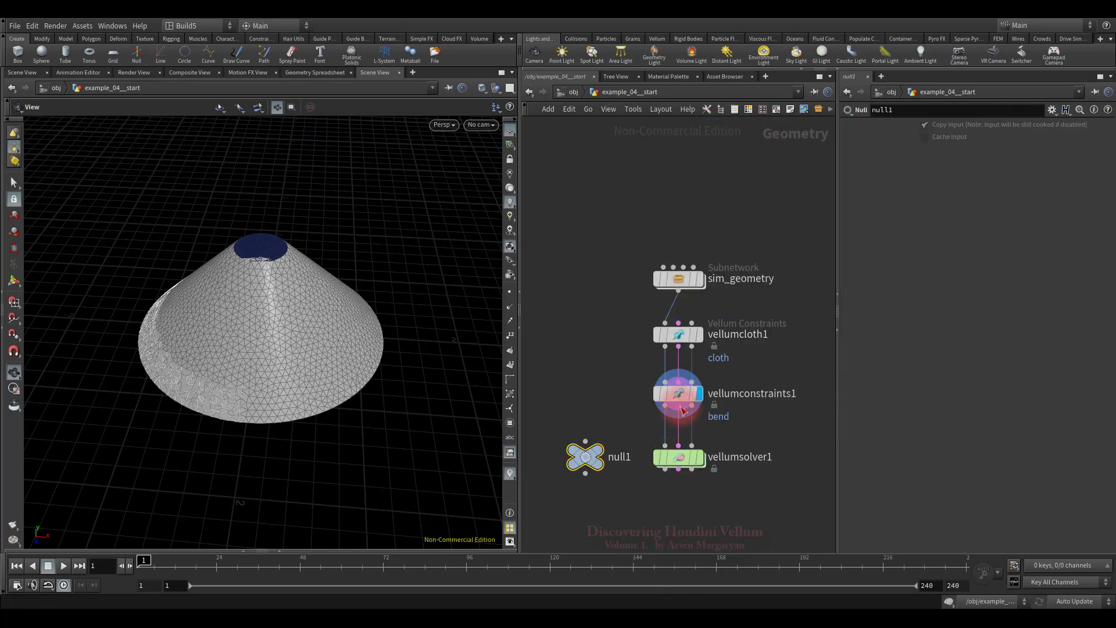
left_click(680, 407)
left_click(585, 442)
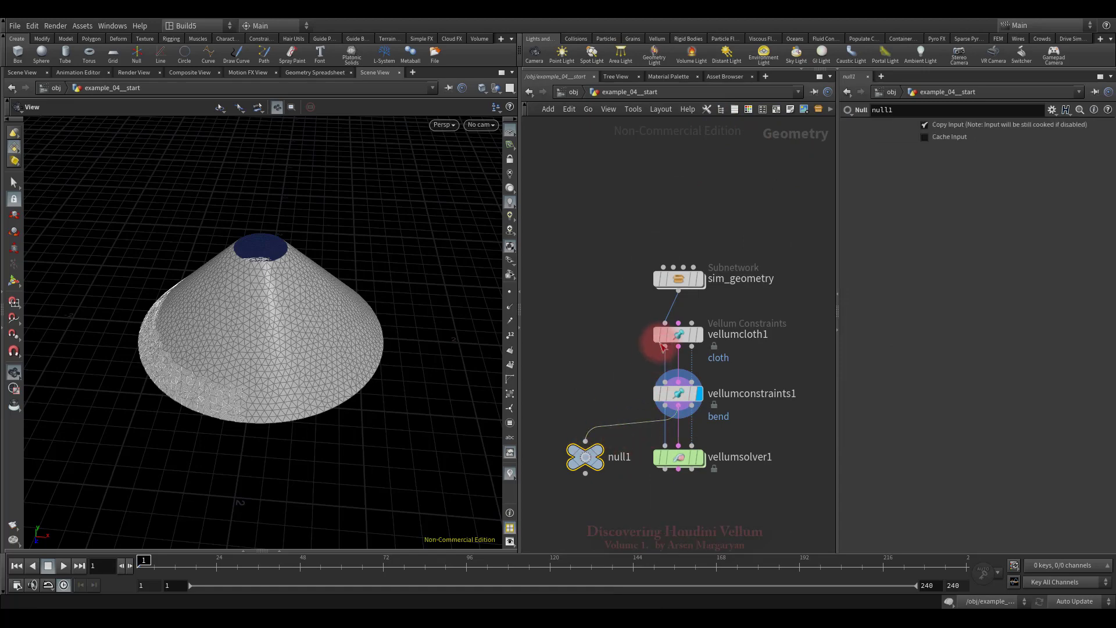
Bypass vellumcloth1 and display the null to examine only the added bend constraints.
mouse_move(655, 341)
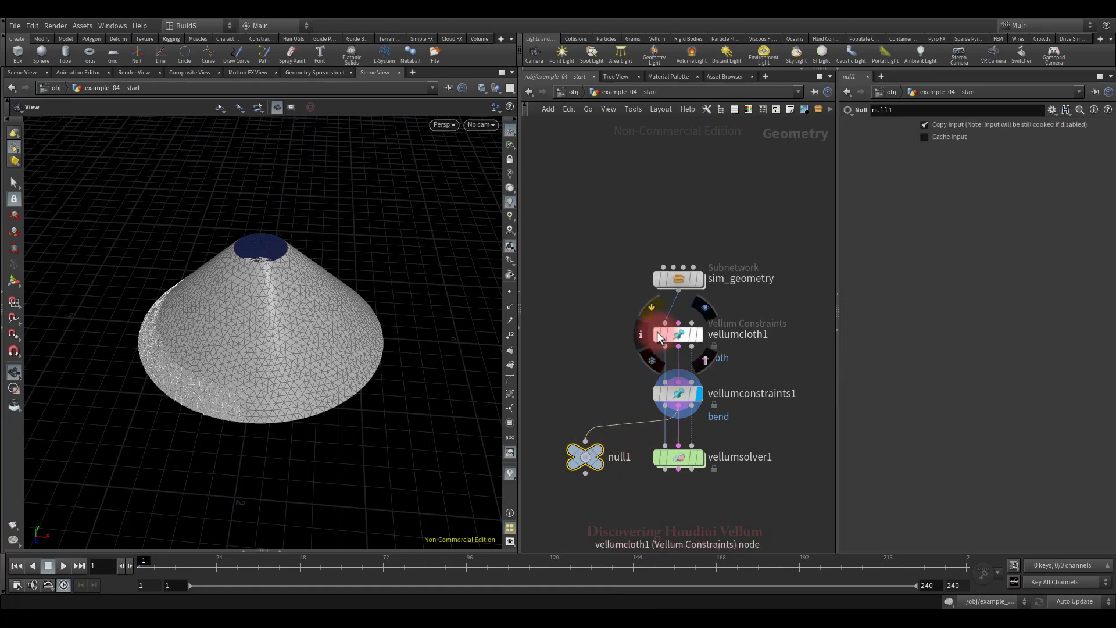
left_click(602, 457)
left_click_drag(260, 384, 309, 379)
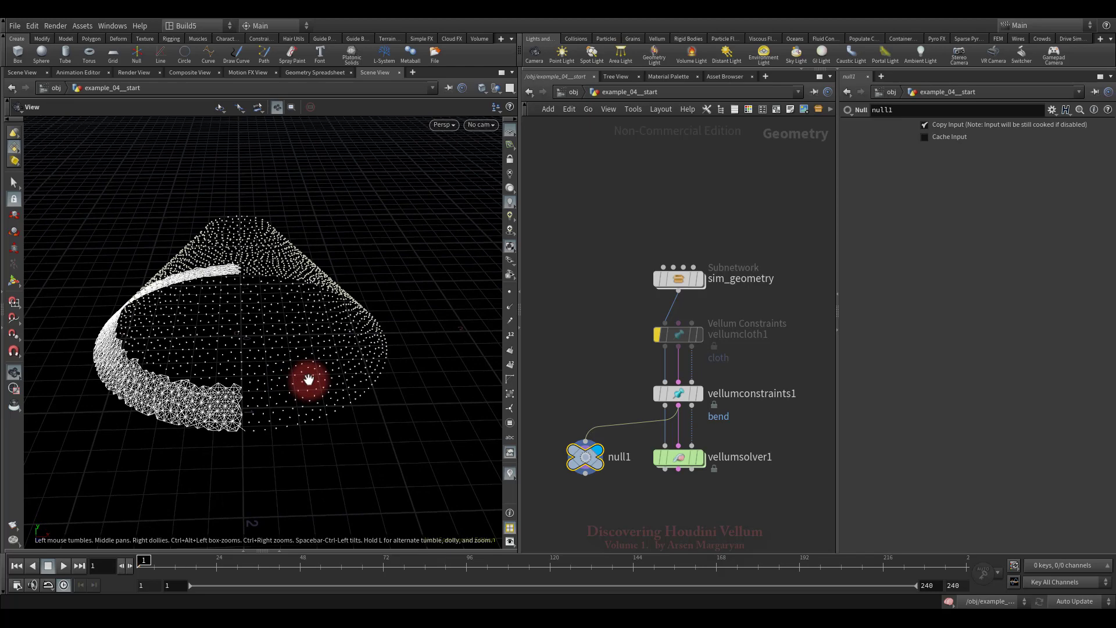
Delete the null, turn off the bypass on vellumcloth1, and display vellumsolver1 again.
left_click(580, 457)
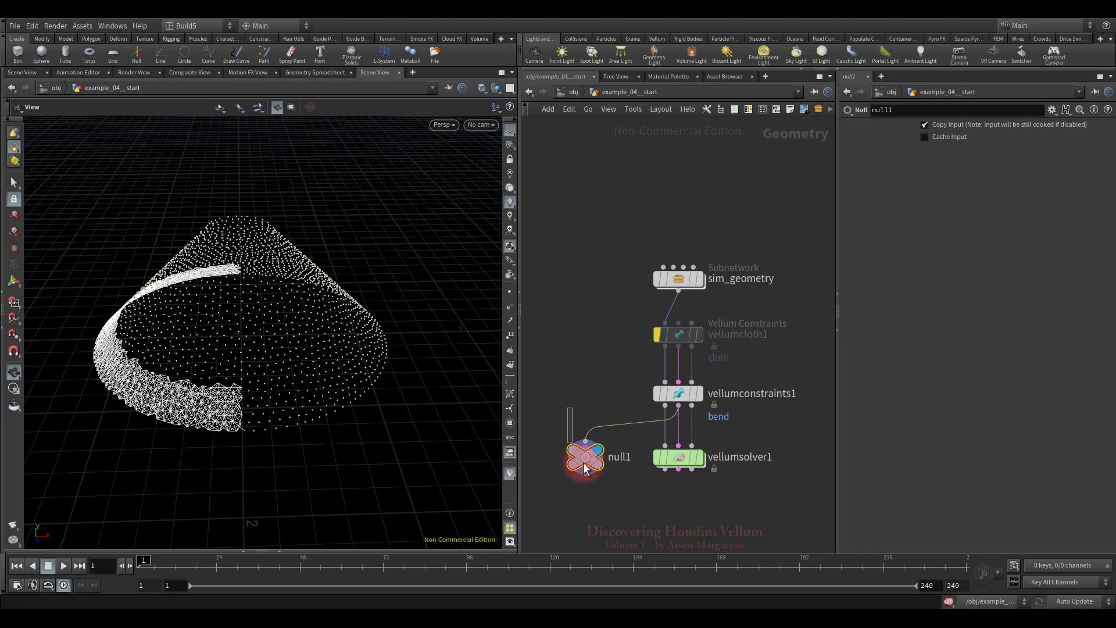
key("Delete")
left_click(656, 335)
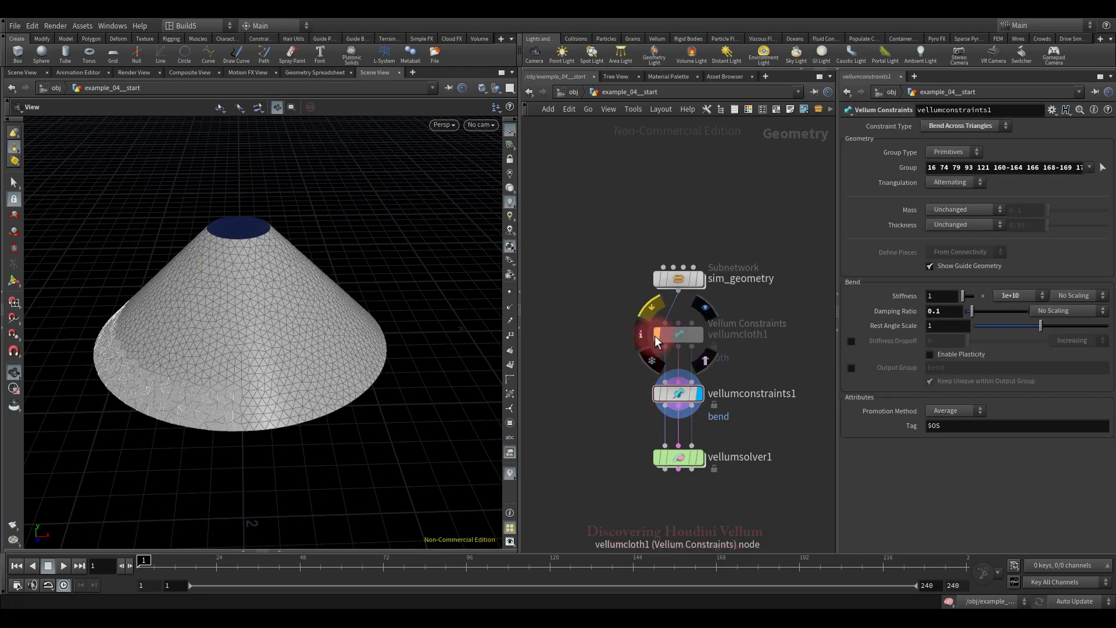
left_click(700, 457)
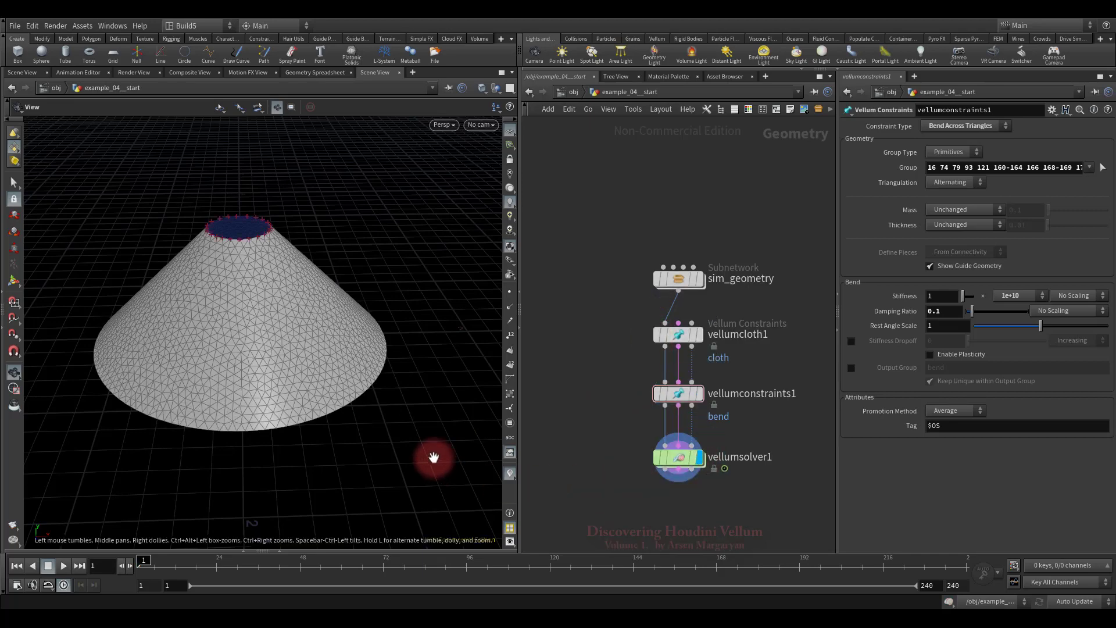
Play the cone simulation with the stiff bend region, then replay it from the first frame viewed from below.
left_click_drag(391, 416, 356, 441, "alt")
left_click(64, 566)
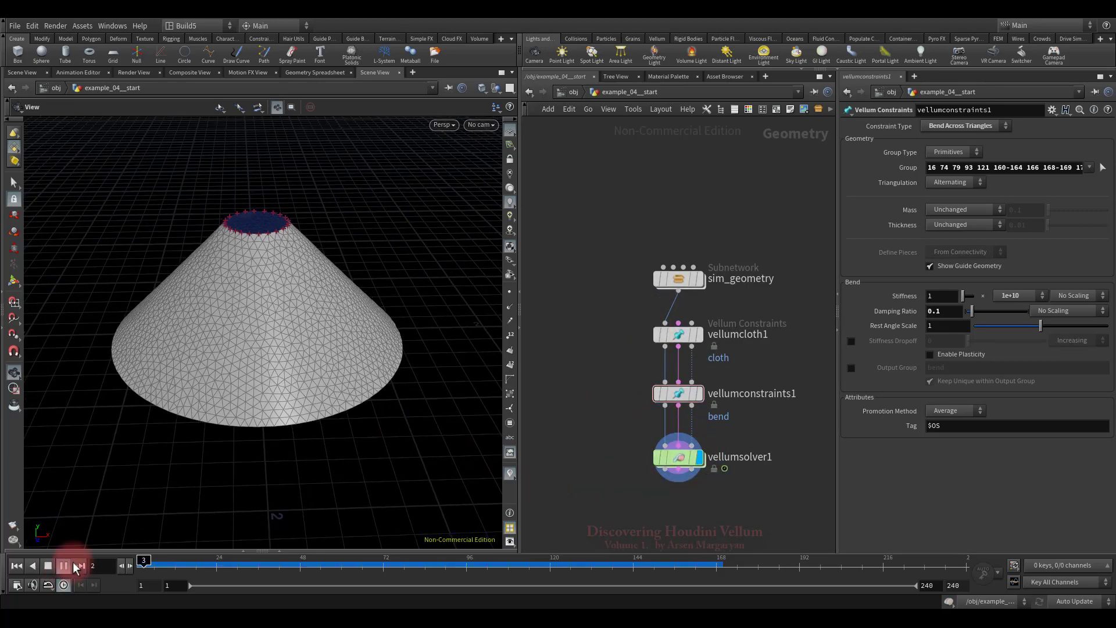
left_click(304, 444)
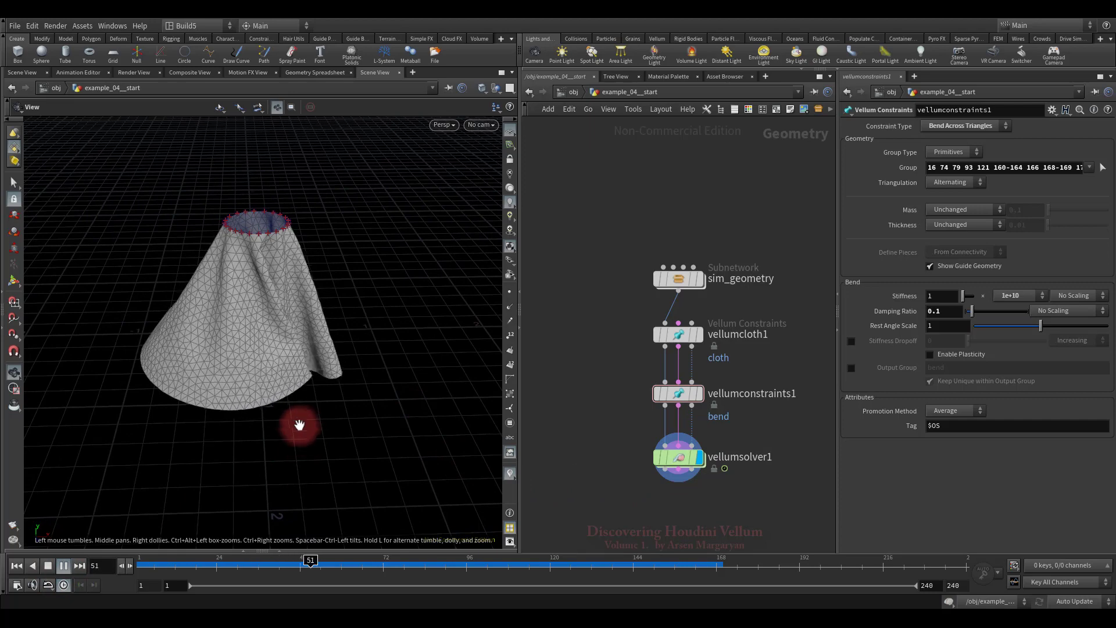
left_click_drag(287, 409, 326, 272)
left_click(49, 566)
left_click(16, 565)
left_click(62, 566)
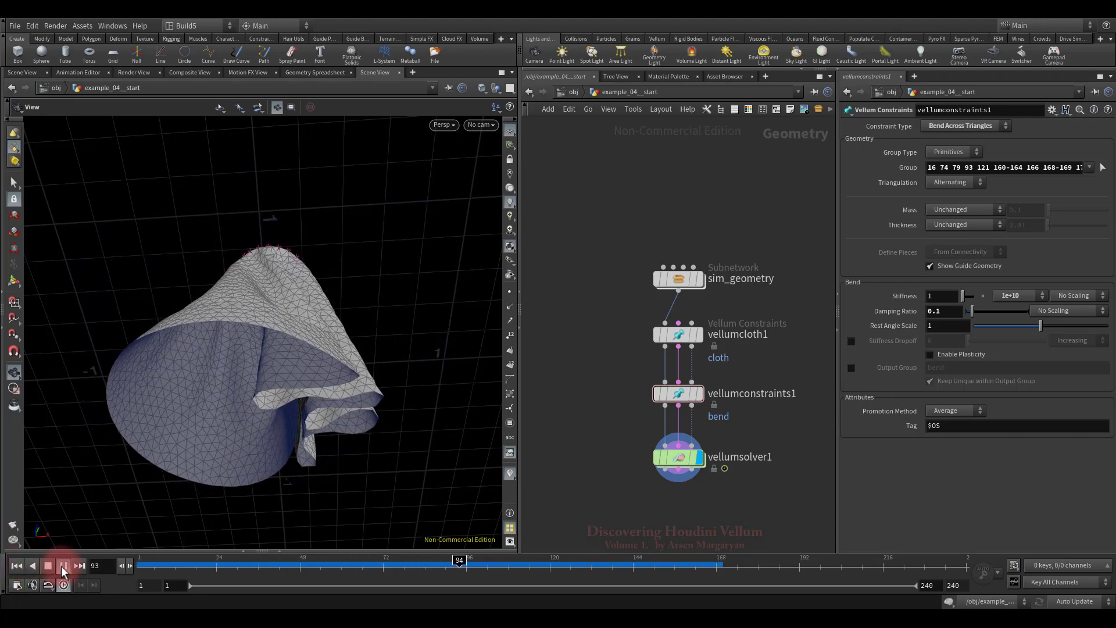
Return to the first frame and enable the Output Group of vellumconstraints1 with the name bend_2.
left_click(48, 566)
left_click(16, 565)
left_click_drag(282, 423, 391, 419)
left_click_drag(647, 376, 744, 421)
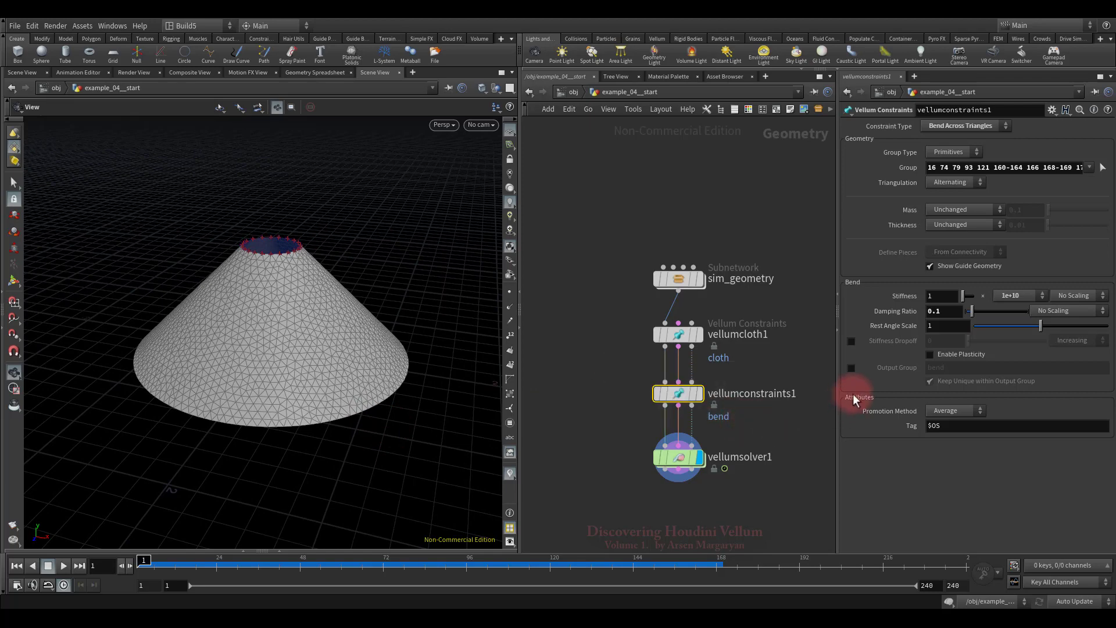
left_click(852, 367)
left_click(952, 368)
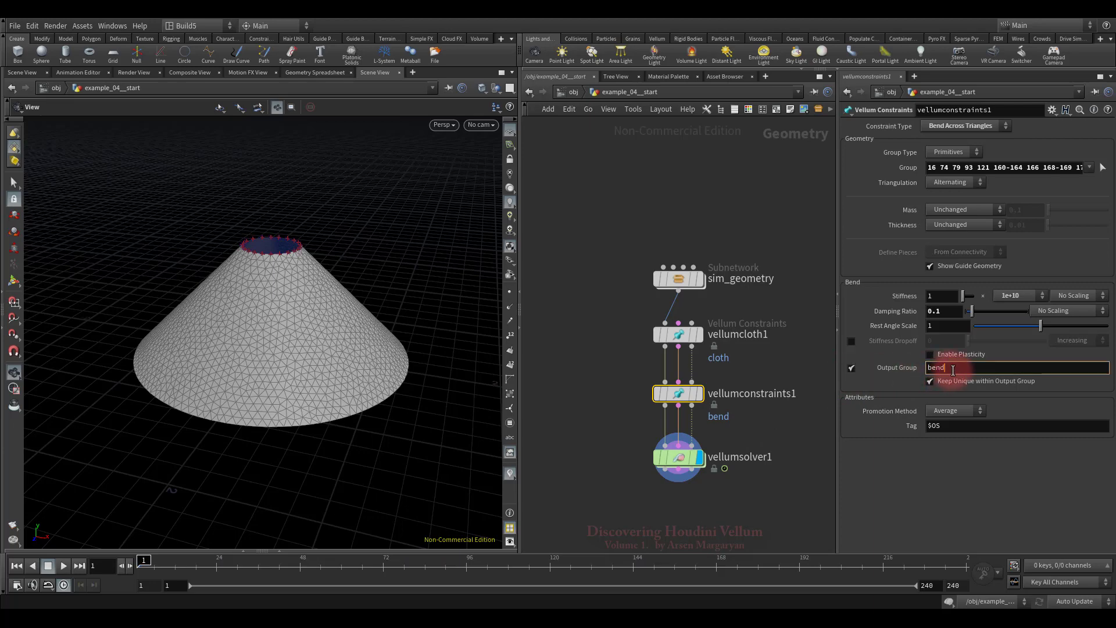
type("_2")
Inside the forces network of vellumsolver1, add a Vellum Constraint Property node and wire it into force_output.
double_click(678, 457)
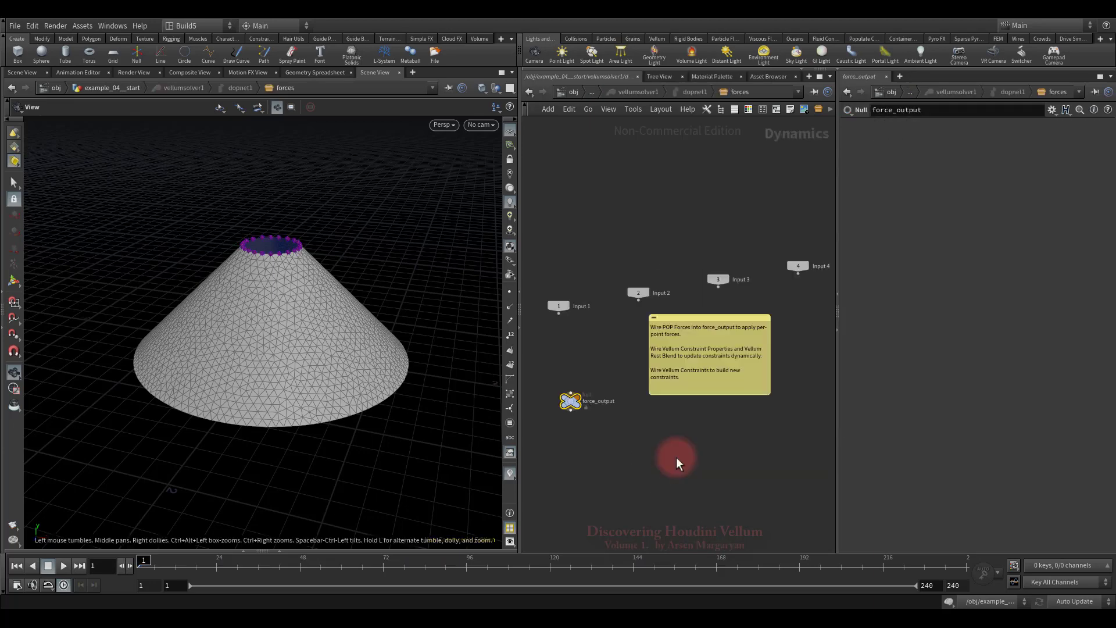
scroll(603, 364, "up", 5)
middle_click_drag(603, 364, 717, 378)
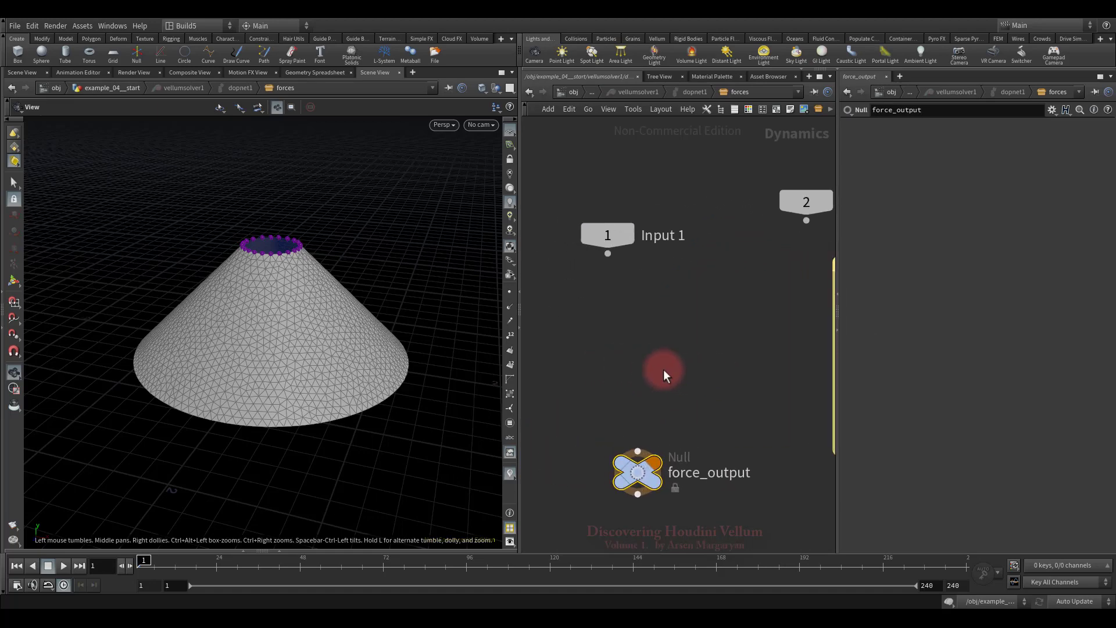
key("Tab")
type("vell")
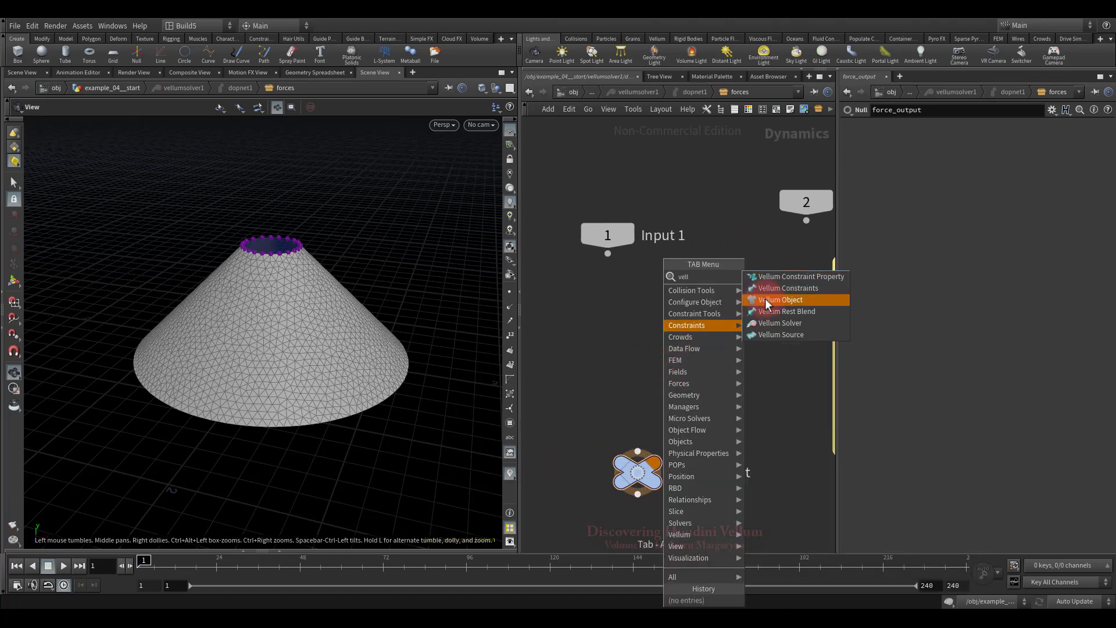
left_click(779, 277)
left_click(640, 365)
left_click_drag(638, 371, 638, 451)
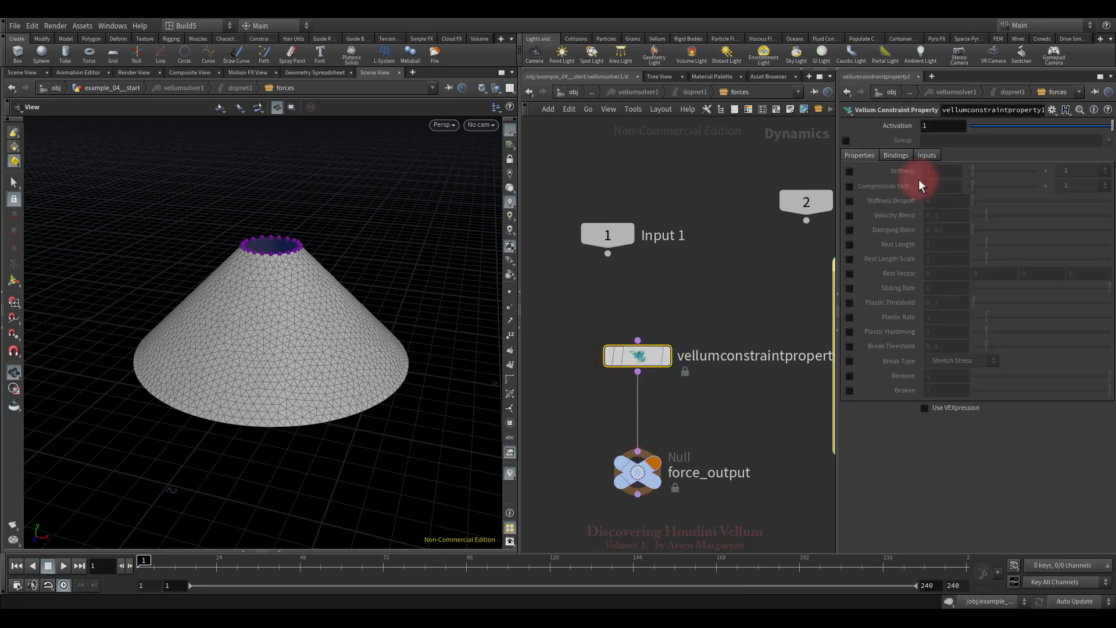
Configure the constraint property to remove the bend_2 group, using $F>90 as the activation expression.
left_click(845, 140)
left_click(1107, 141)
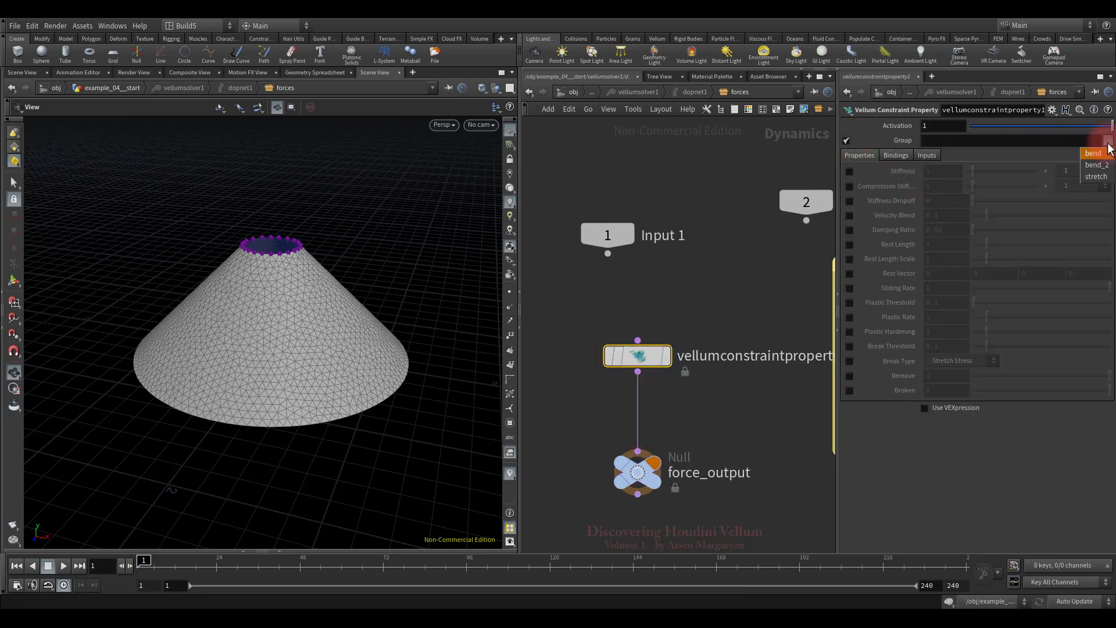
left_click(1096, 165)
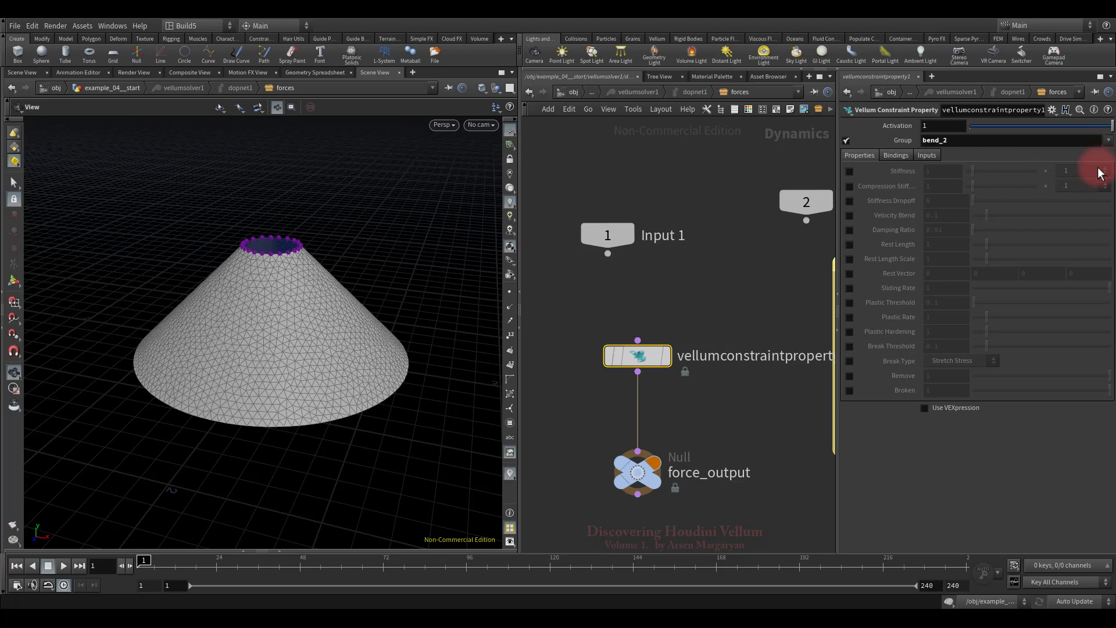
left_click(849, 376)
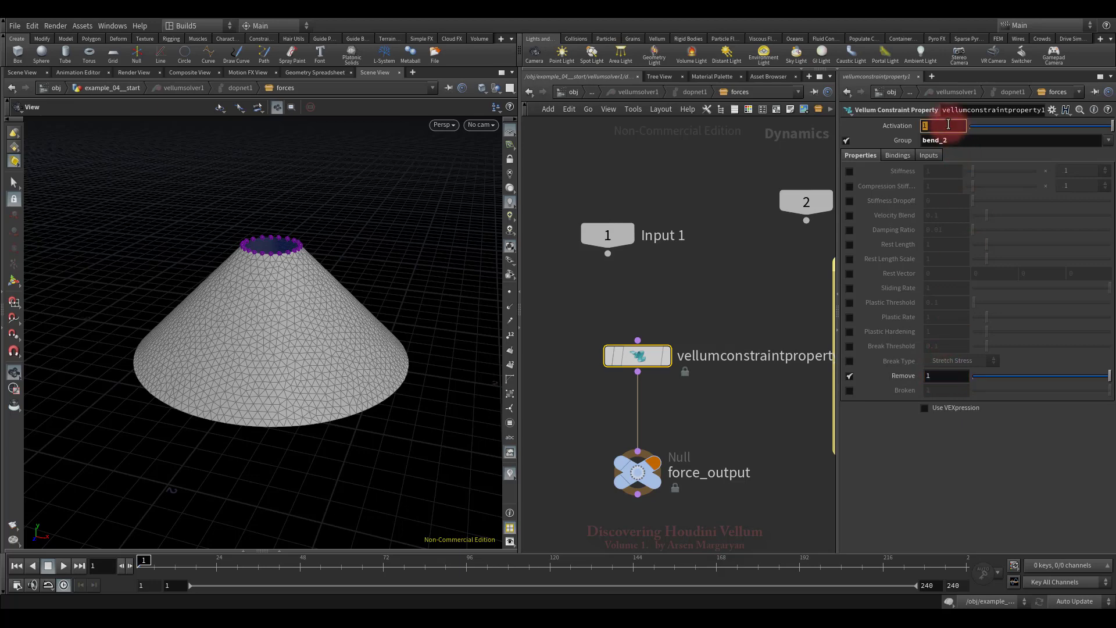
type("$")
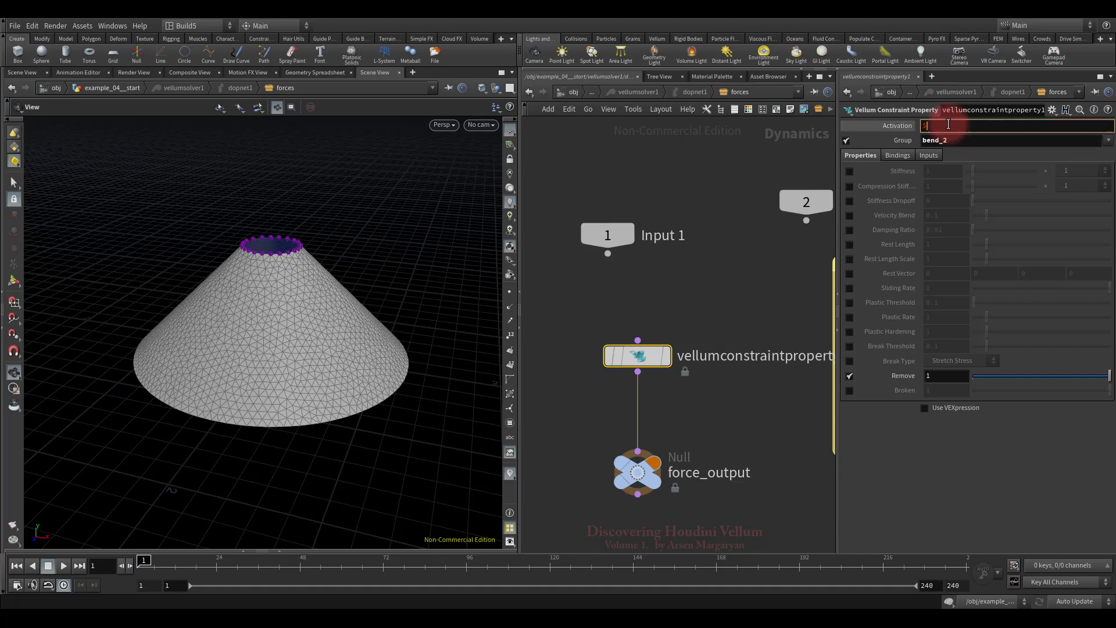
type("F>90")
key("Return")
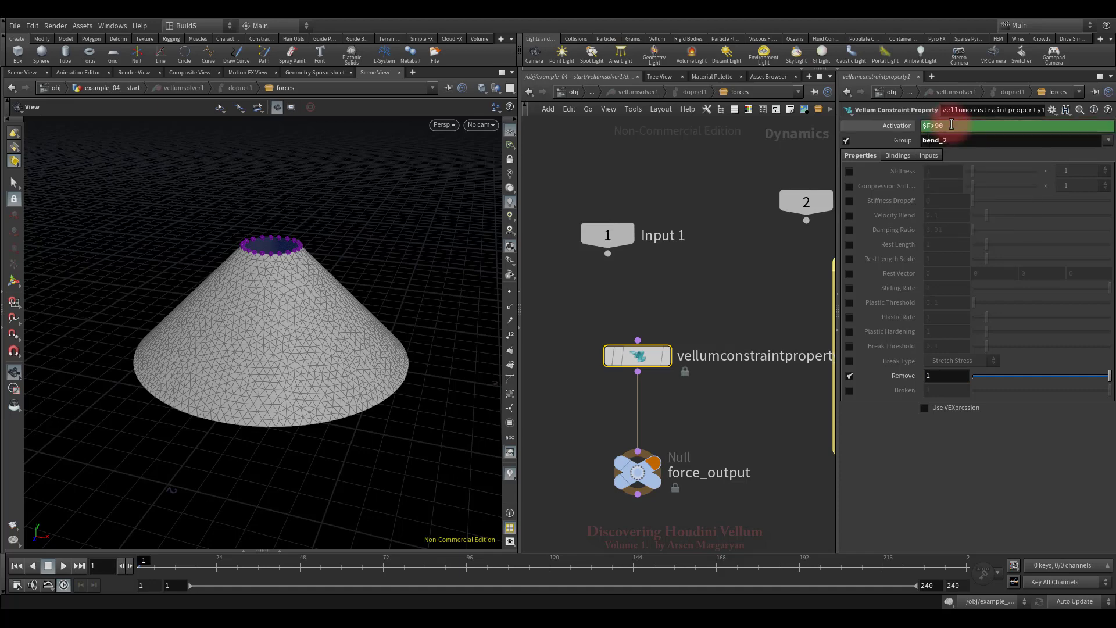
Go back up to the example_04__start network and play the cone simulation twice from the first frame.
left_click(604, 98)
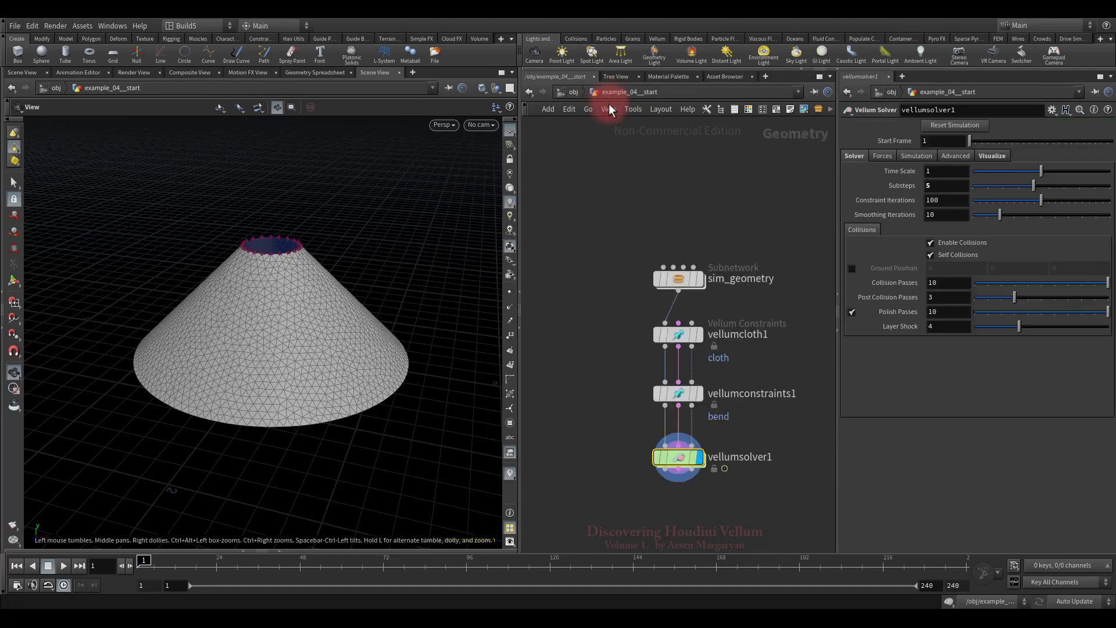
left_click_drag(336, 341, 413, 319)
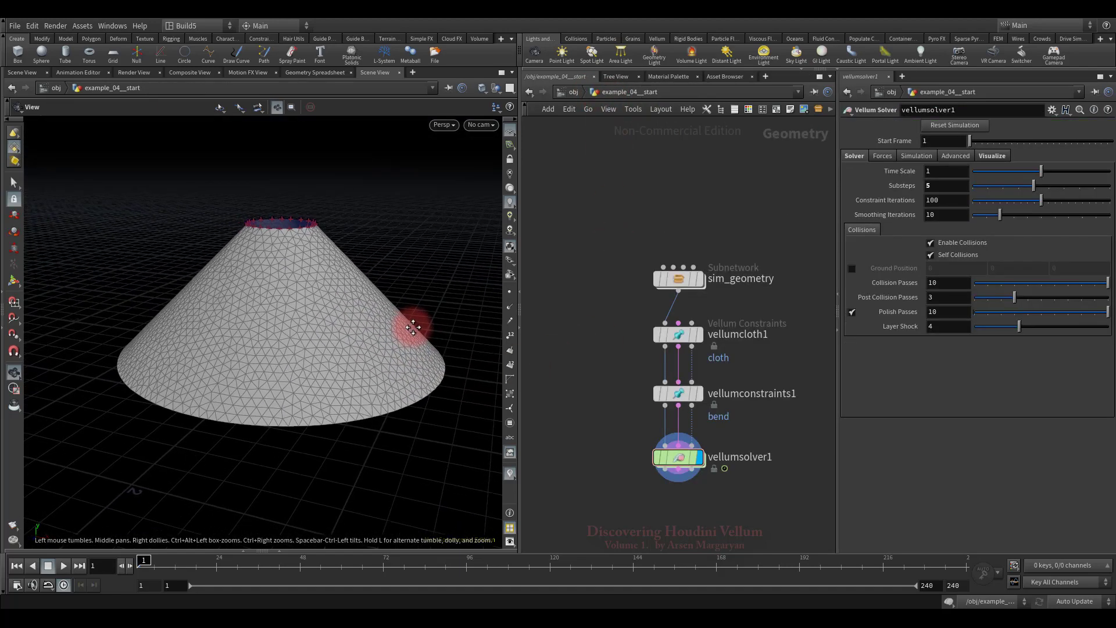
left_click(63, 565)
left_click_drag(167, 489, 300, 439)
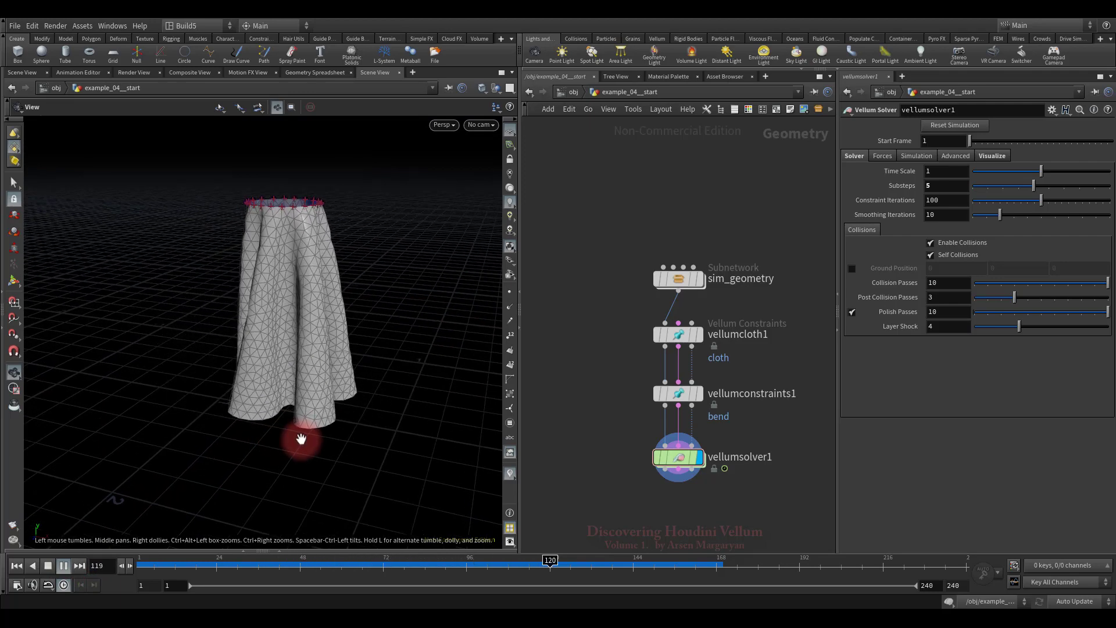
left_click(48, 565)
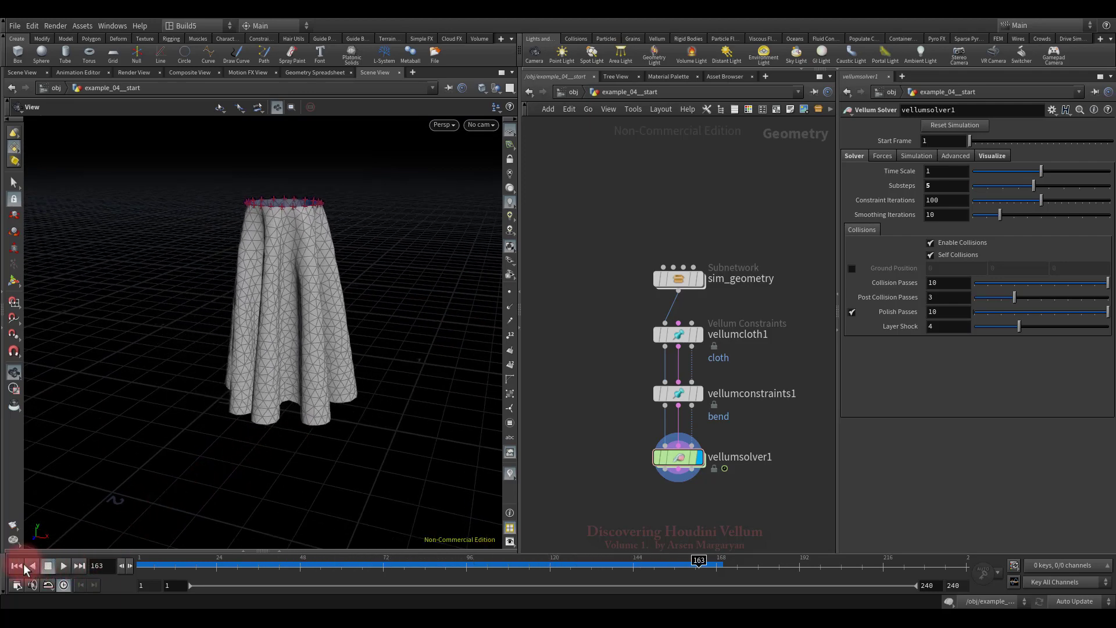
left_click(17, 566)
left_click(63, 565)
left_click_drag(167, 489, 301, 438)
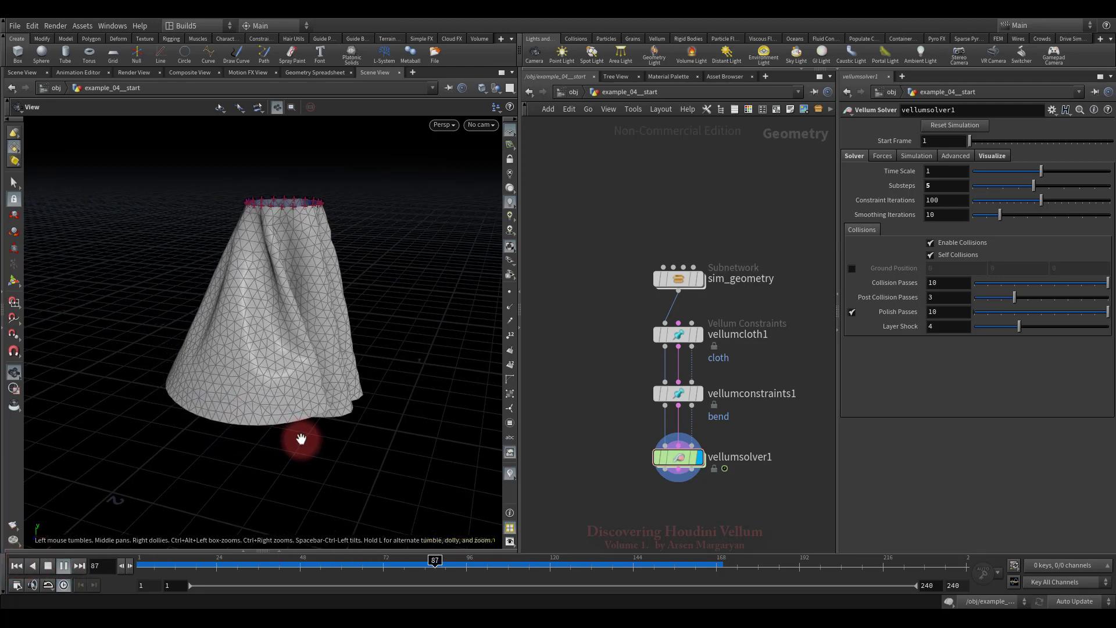
left_click_drag(301, 438, 299, 438)
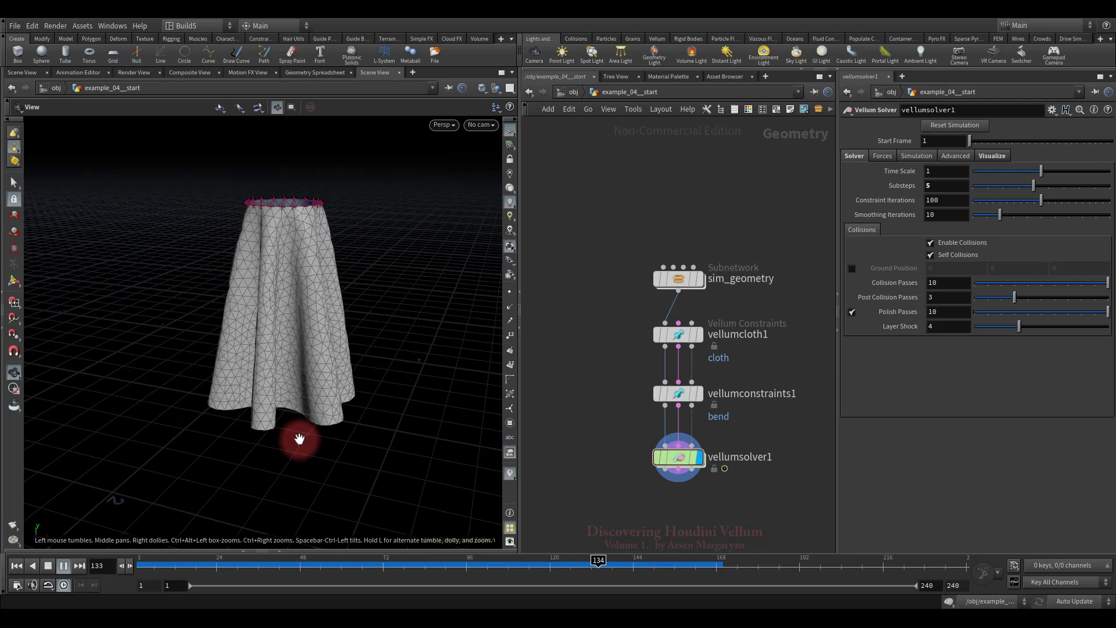
Replay the bend_2 removal from the first frame while viewing the cone from below.
left_click(48, 566)
left_click(18, 566)
left_click_drag(209, 491, 175, 465)
left_click(64, 566)
left_click_drag(230, 488, 268, 437)
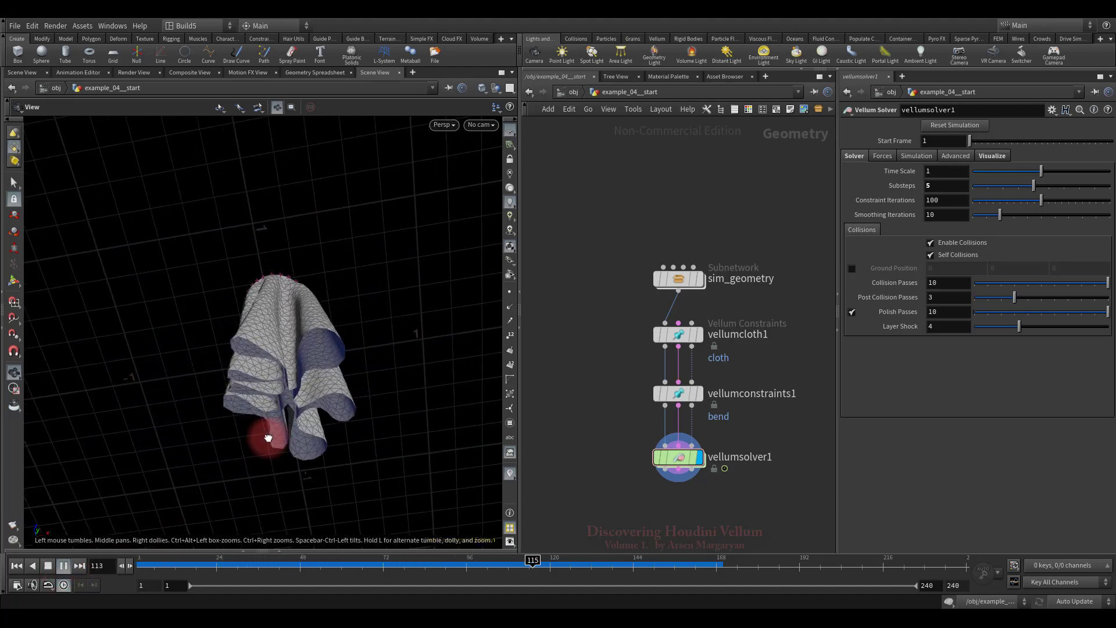
At the first frame, add a Null, wire the constraint geometry output of vellumsolver1 into it, and display it.
left_click(16, 565)
left_click_drag(354, 373, 313, 381)
middle_click_drag(709, 511, 684, 446)
key("Tab")
type("null")
left_click(794, 114)
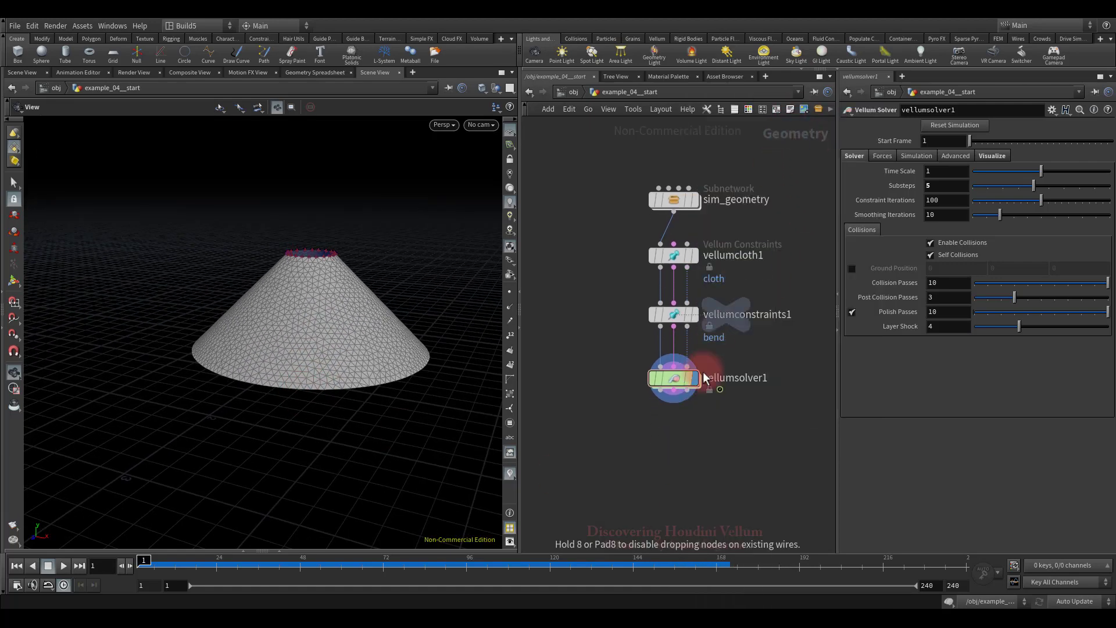
left_click(672, 451)
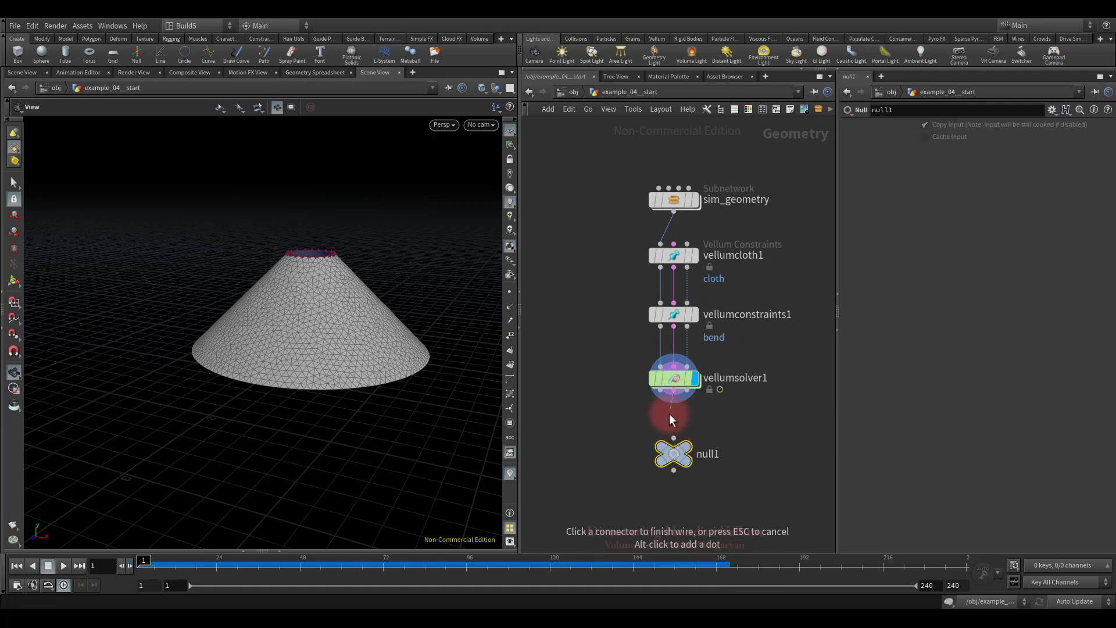
left_click(672, 439)
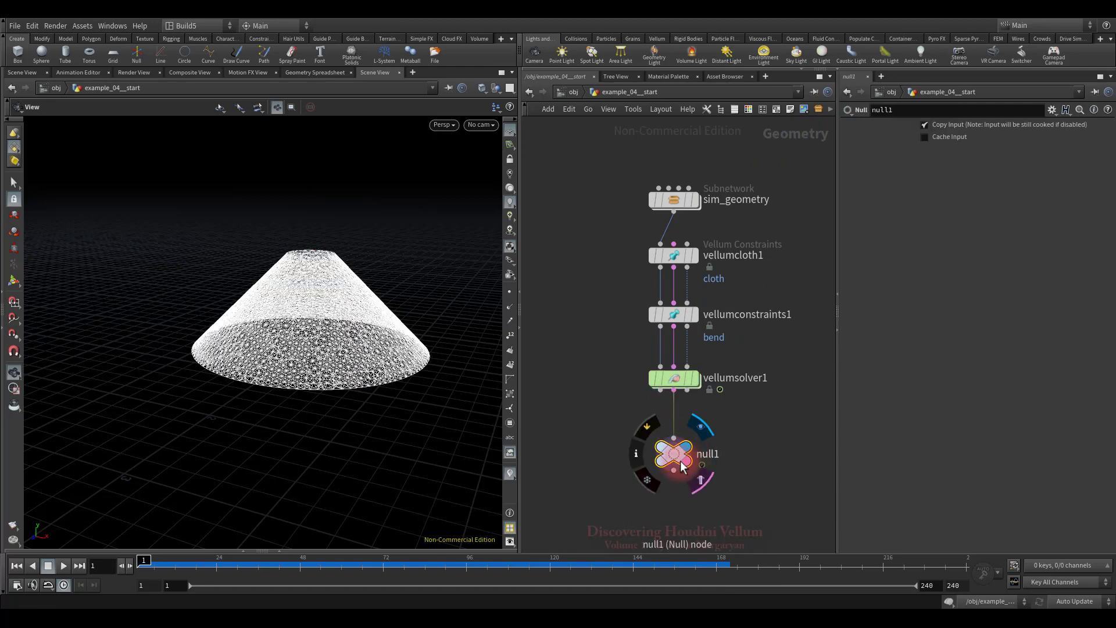
left_click_drag(676, 462, 681, 457)
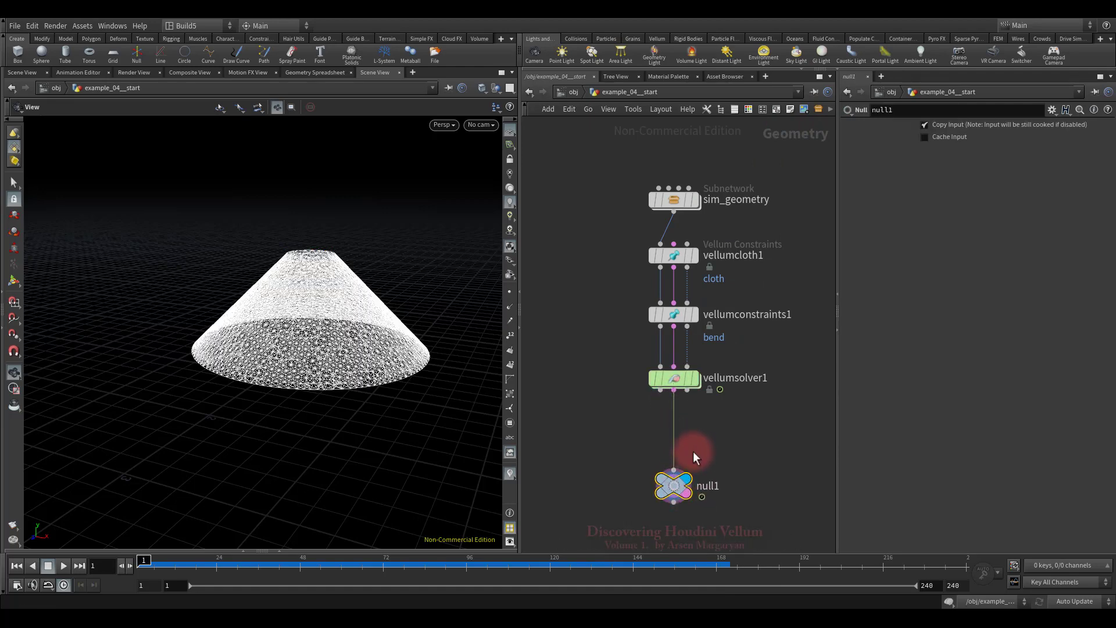
Insert a Blast node between vellumsolver1 and null1 that keeps only the bend_2 group by deleting non-selected geometry.
key("Tab")
type("bl")
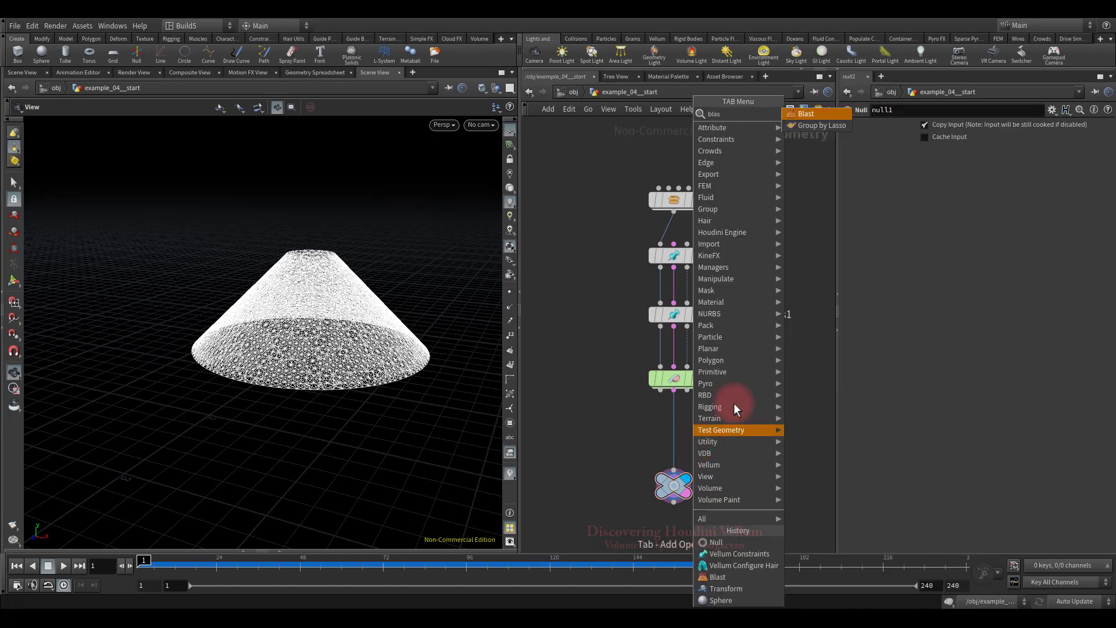
key("Escape")
left_click(673, 428)
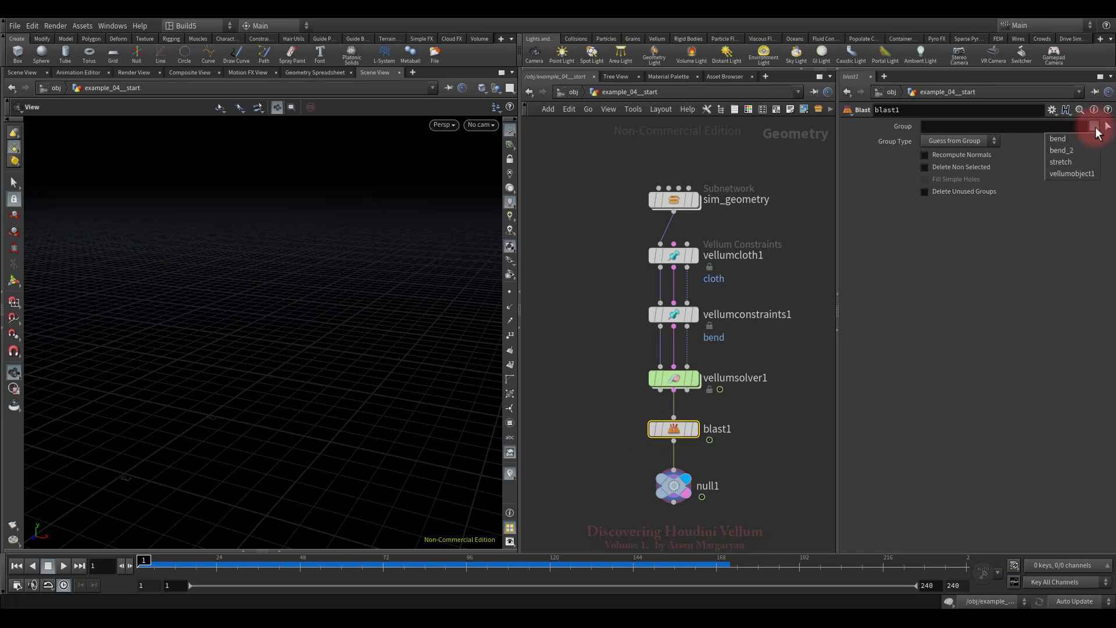
left_click(1069, 150)
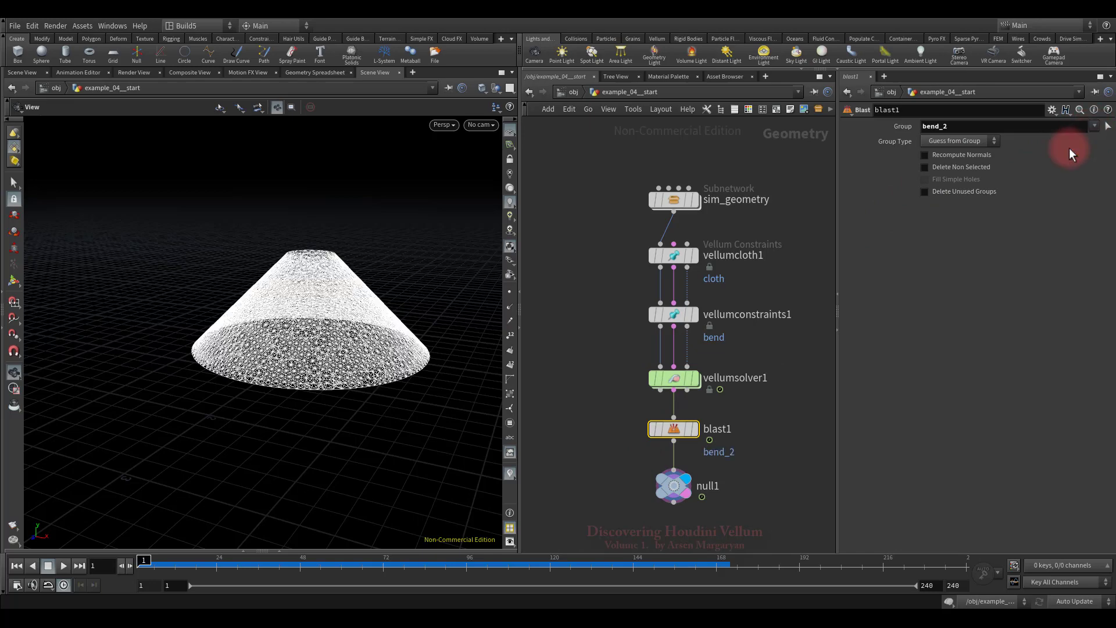
left_click(924, 167)
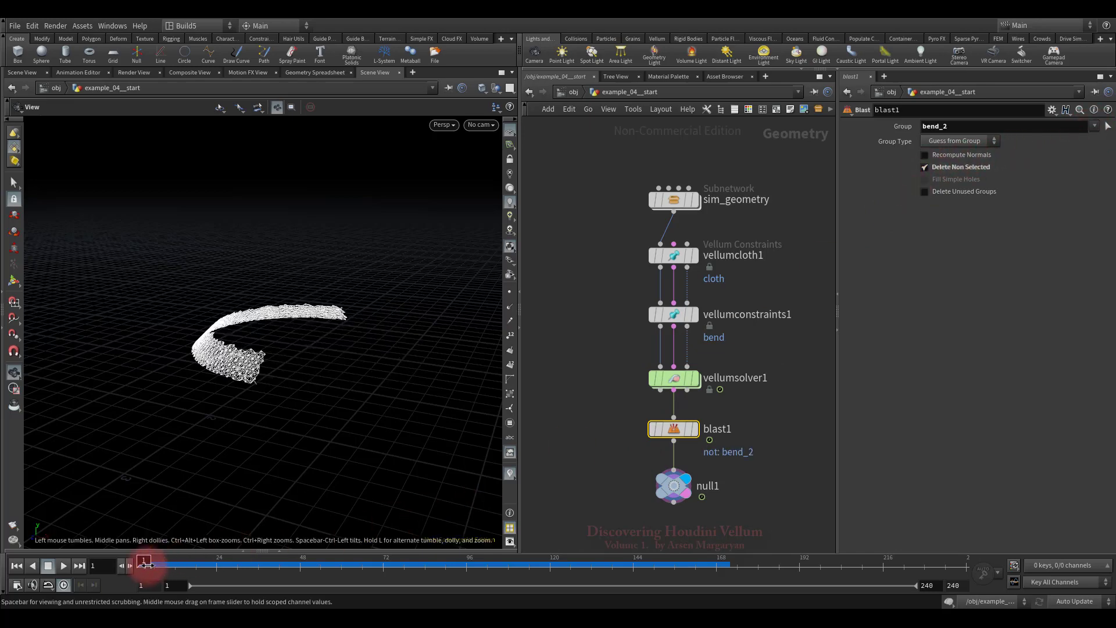
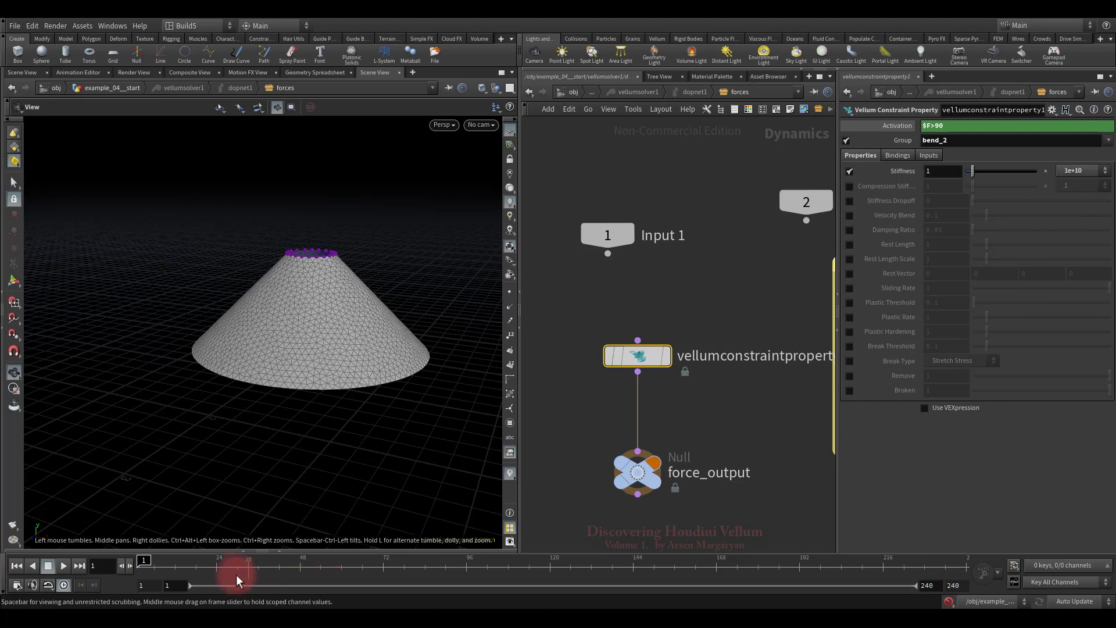
Keyframe the constraint property's Stiffness at 0 on frame 48 and at 1 on frame 60.
left_click_drag(212, 567, 300, 568)
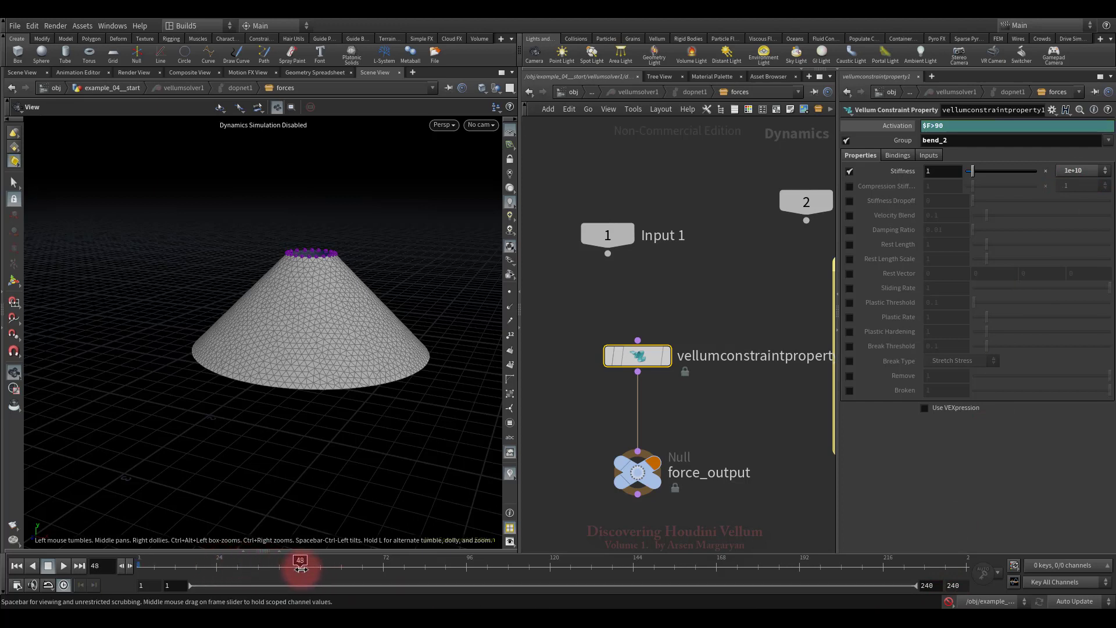
left_click(936, 170, "alt")
left_click(342, 567)
double_click(941, 171)
type("0")
key("Return")
left_click(936, 171, "alt")
Keyframe the constraint property's Stiffness at 1 on frame 96 and at 0 on frame 108.
left_click(469, 566)
double_click(941, 171)
type("1")
key("Return")
left_click(936, 171, "alt")
left_click(511, 562)
left_click(966, 171, "alt")
Keyframe the constraint property's Stiffness at 0 on frame 144 and at 1 on frame 156.
left_click(630, 564)
double_click(941, 171)
type("0")
key("Return")
left_click(945, 173, "alt")
left_click(674, 567)
left_click_drag(995, 174, 1011, 174)
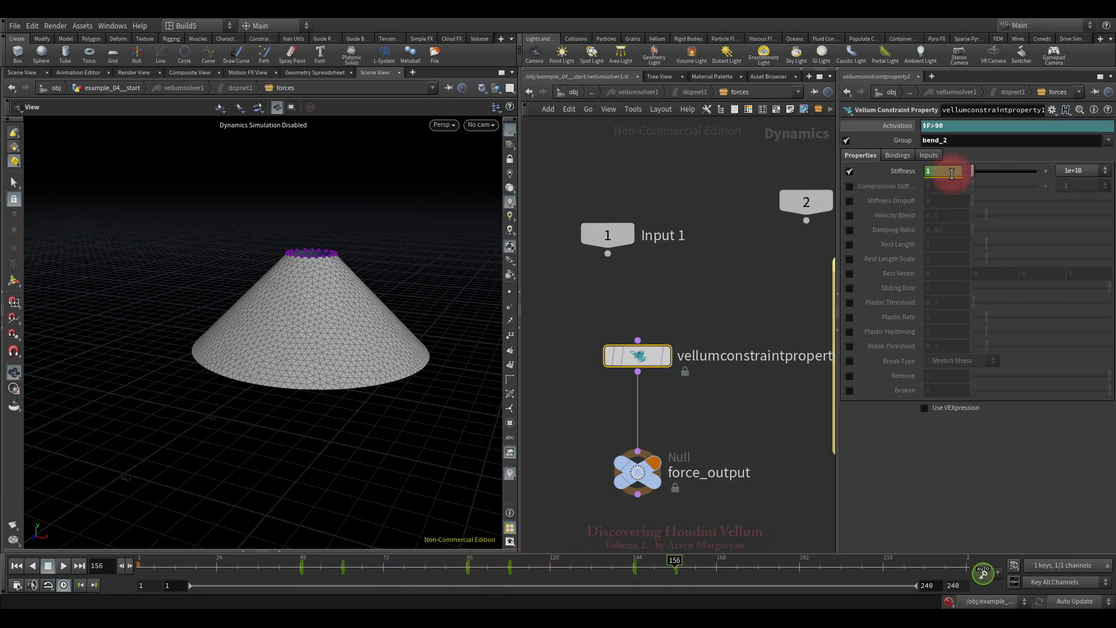
left_click(955, 169, "alt")
Examine the full Stiffness animation curve in the channel editor, then close the editor.
left_click(936, 171, "shift")
key("h")
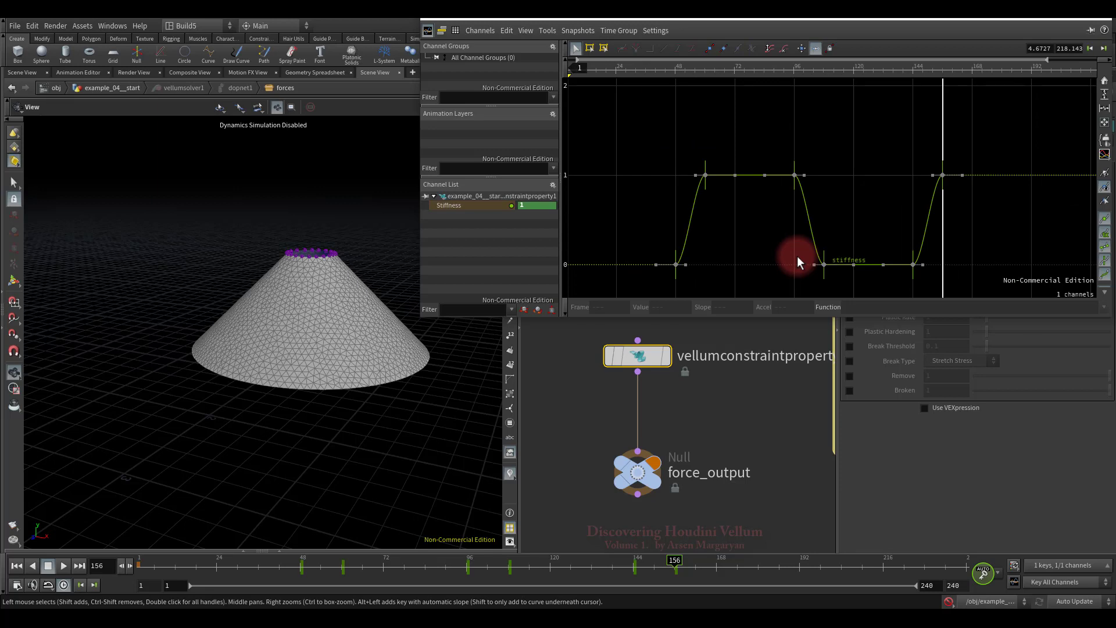
scroll(796, 255, "down", 3)
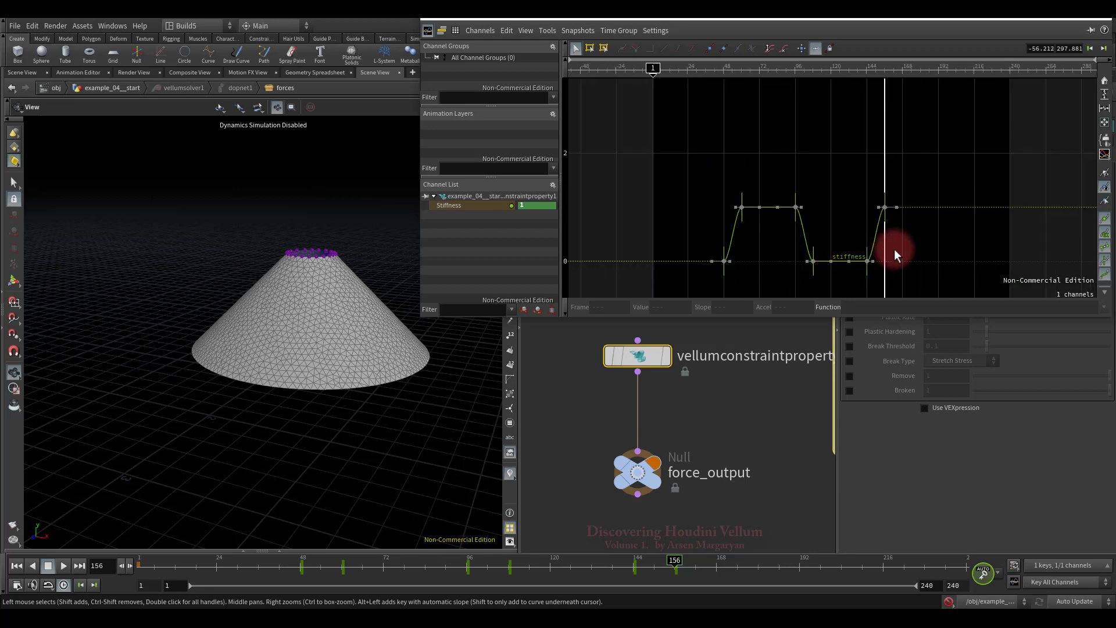
left_click(1104, 18)
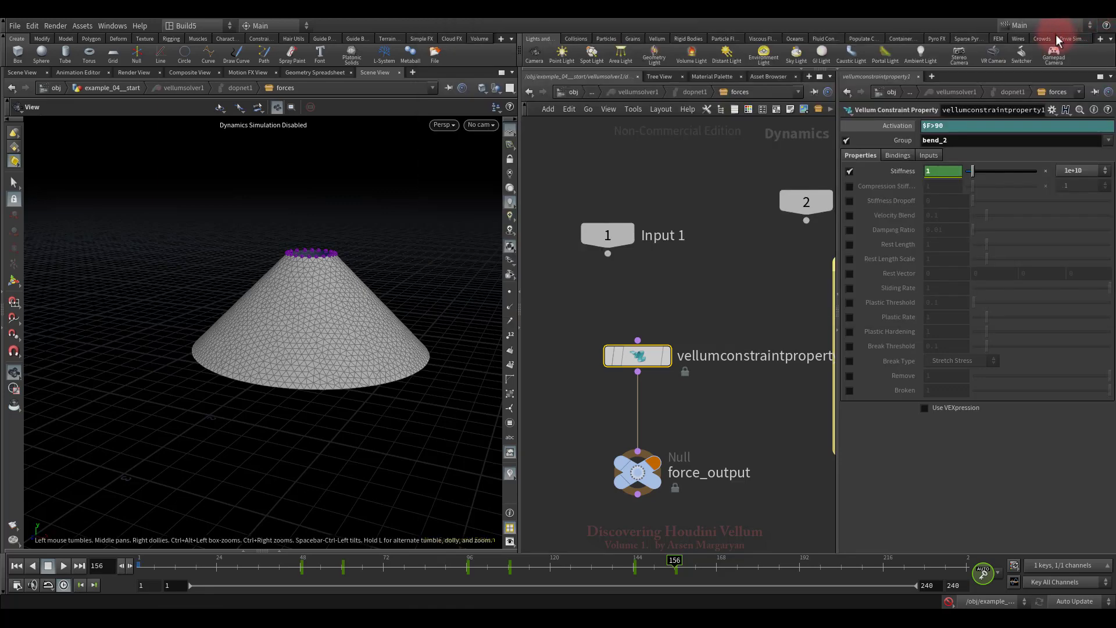
Reset the constraint property's Activation from the expression to a constant 1 and go back up to the example_04__start network.
middle_click(901, 127, "ctrl")
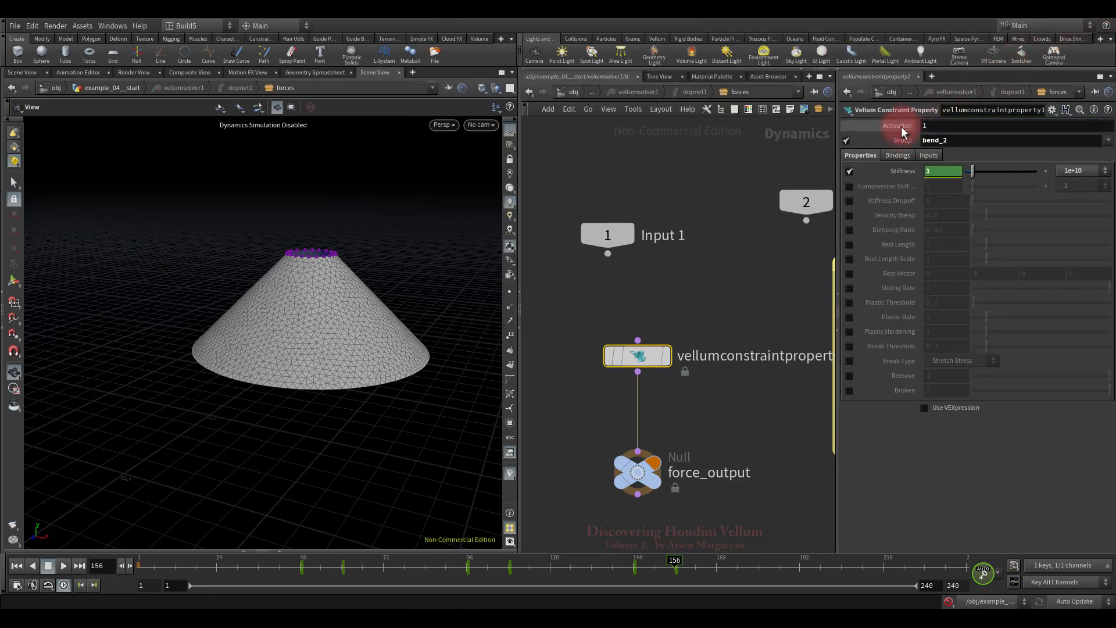
left_click(933, 126)
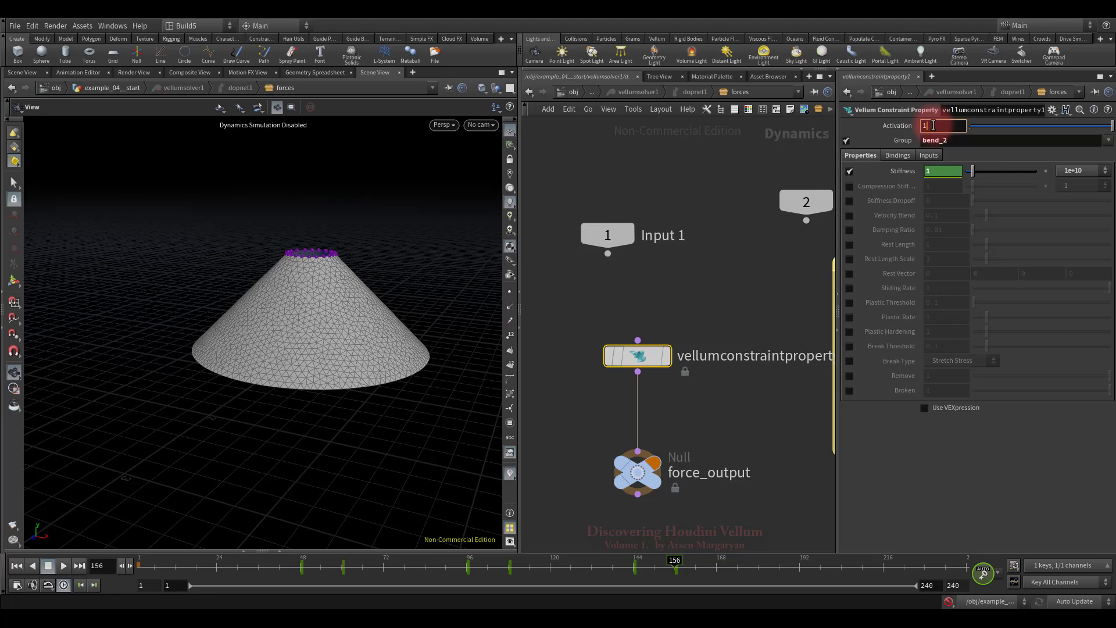
left_click(612, 95)
left_click_drag(605, 191, 536, 428)
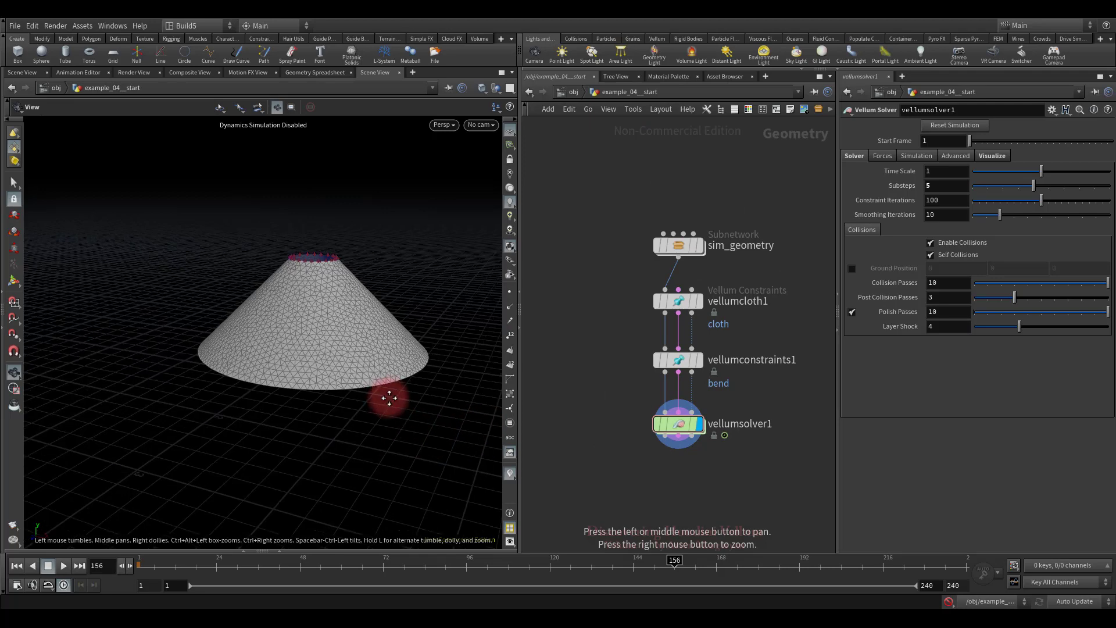
Re-enable the dynamics simulation and play the cone with the animated bend stiffness from the first frame.
middle_click_drag(390, 396, 356, 398)
left_click(16, 565)
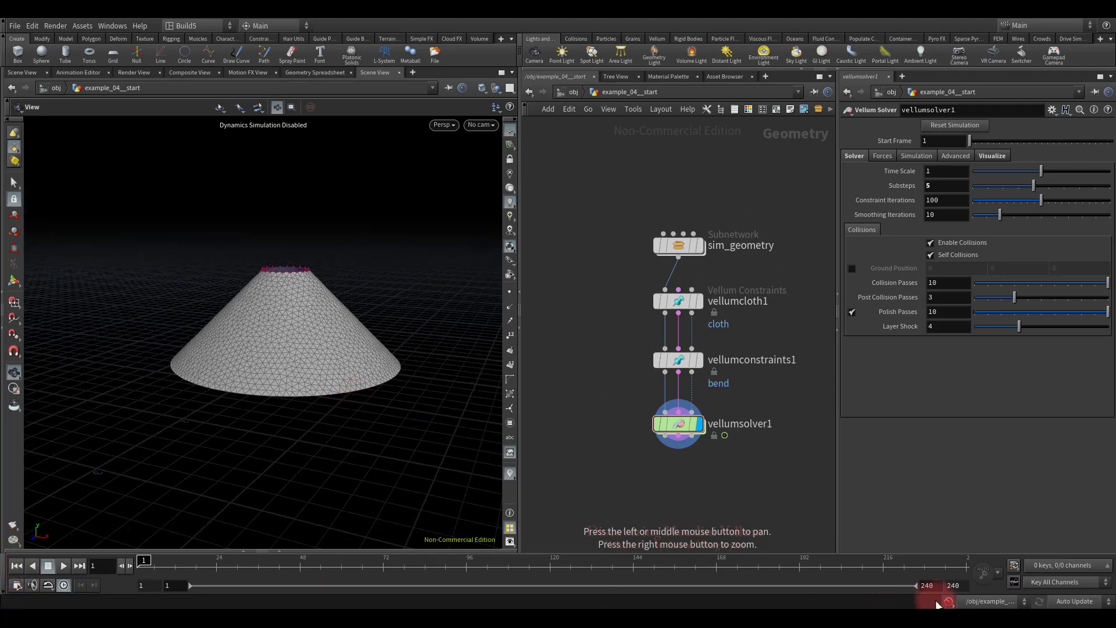
left_click(61, 566)
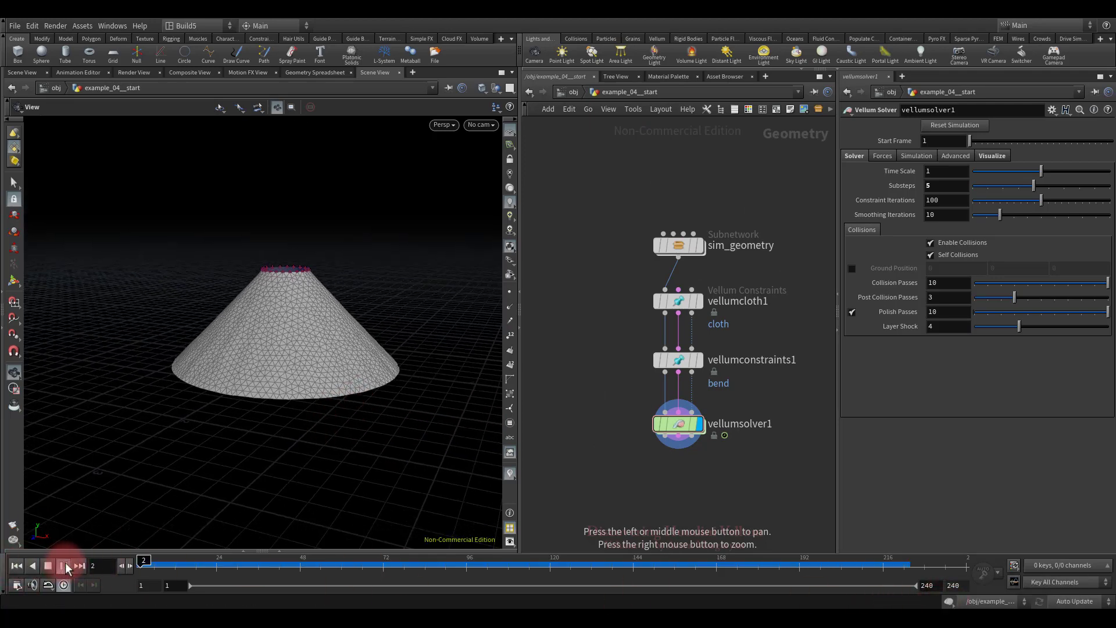
middle_click_drag(319, 423, 360, 431)
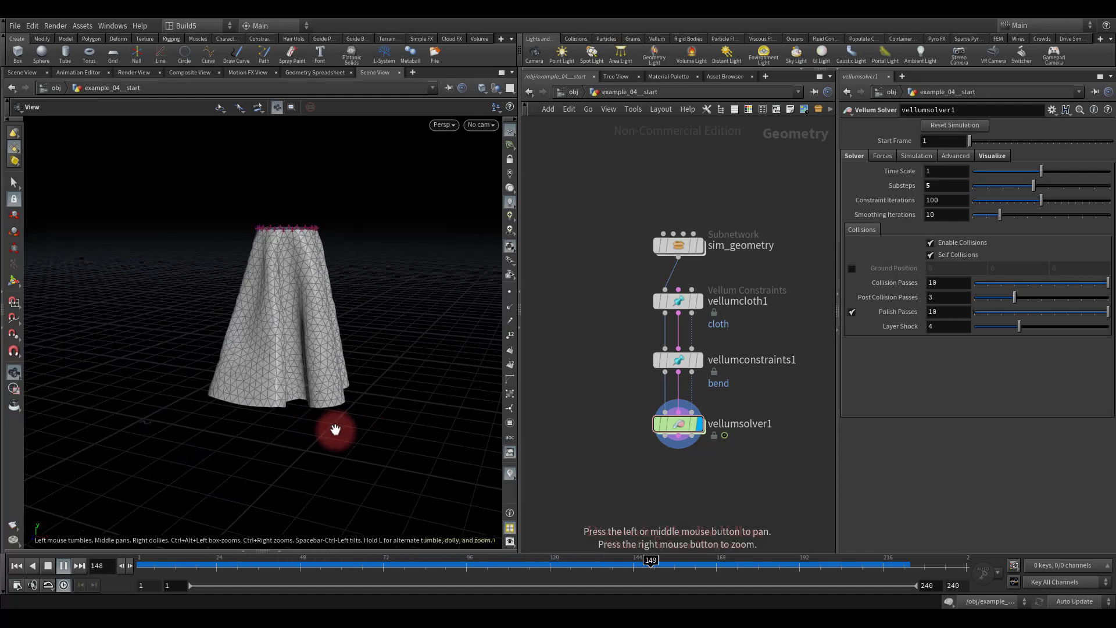
Replay the animated-stiffness simulation from the first frame while viewing the cone from underneath.
left_click(47, 566)
left_click(17, 566)
left_click_drag(326, 413, 353, 296)
left_click(63, 566)
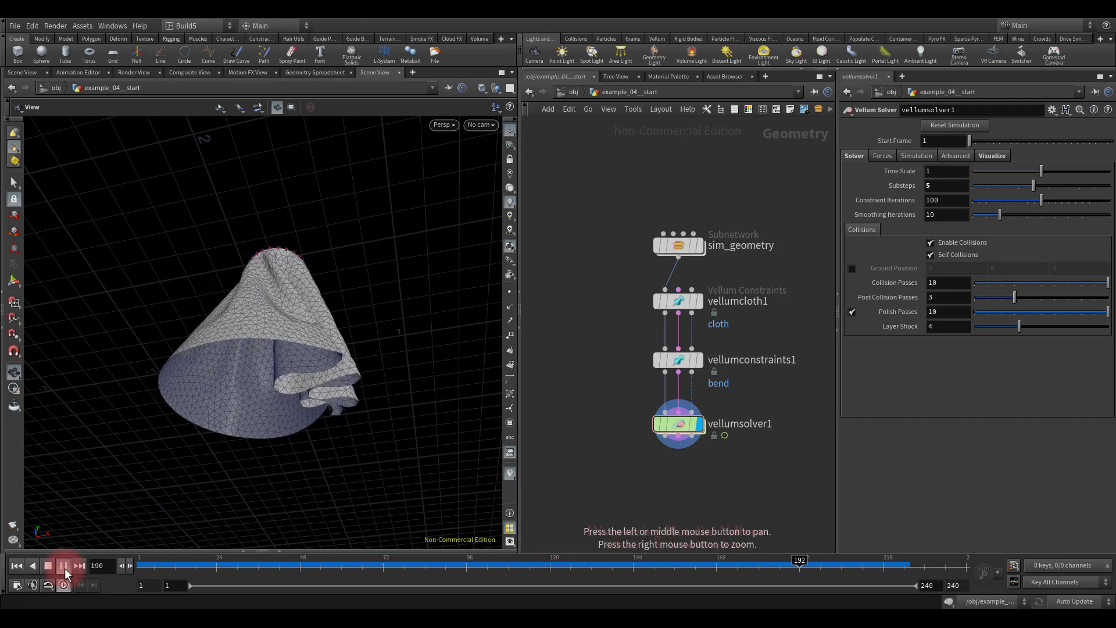
Return to the first frame, view the cone from above, and select vellumcloth1 to show its parameters.
left_click(16, 565)
left_click_drag(332, 360, 395, 384)
left_click(634, 299)
left_click_drag(635, 298, 769, 333)
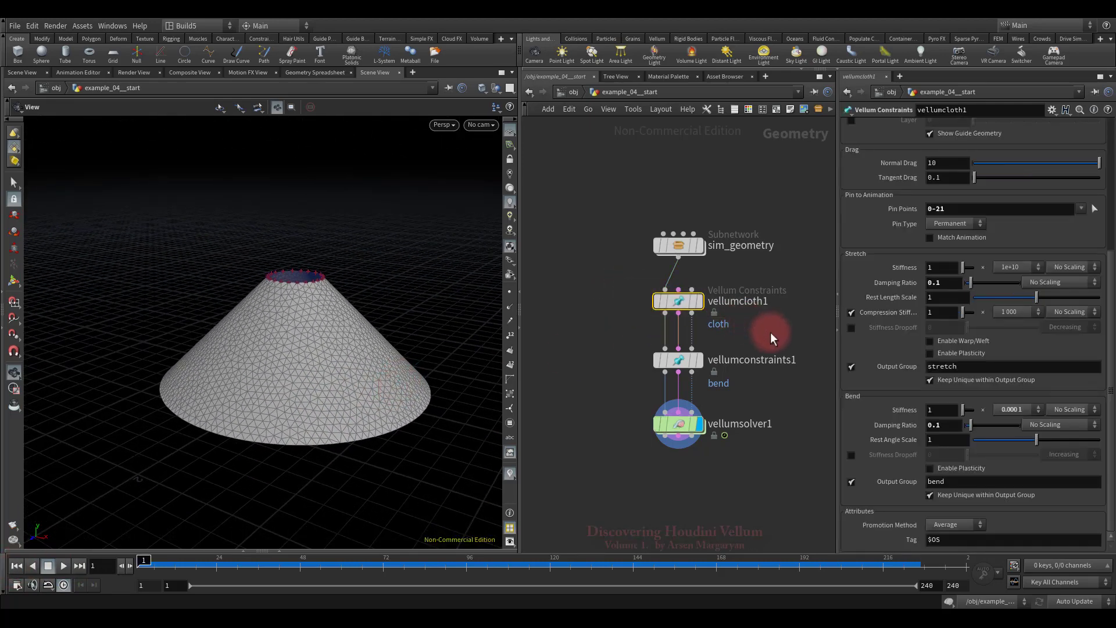